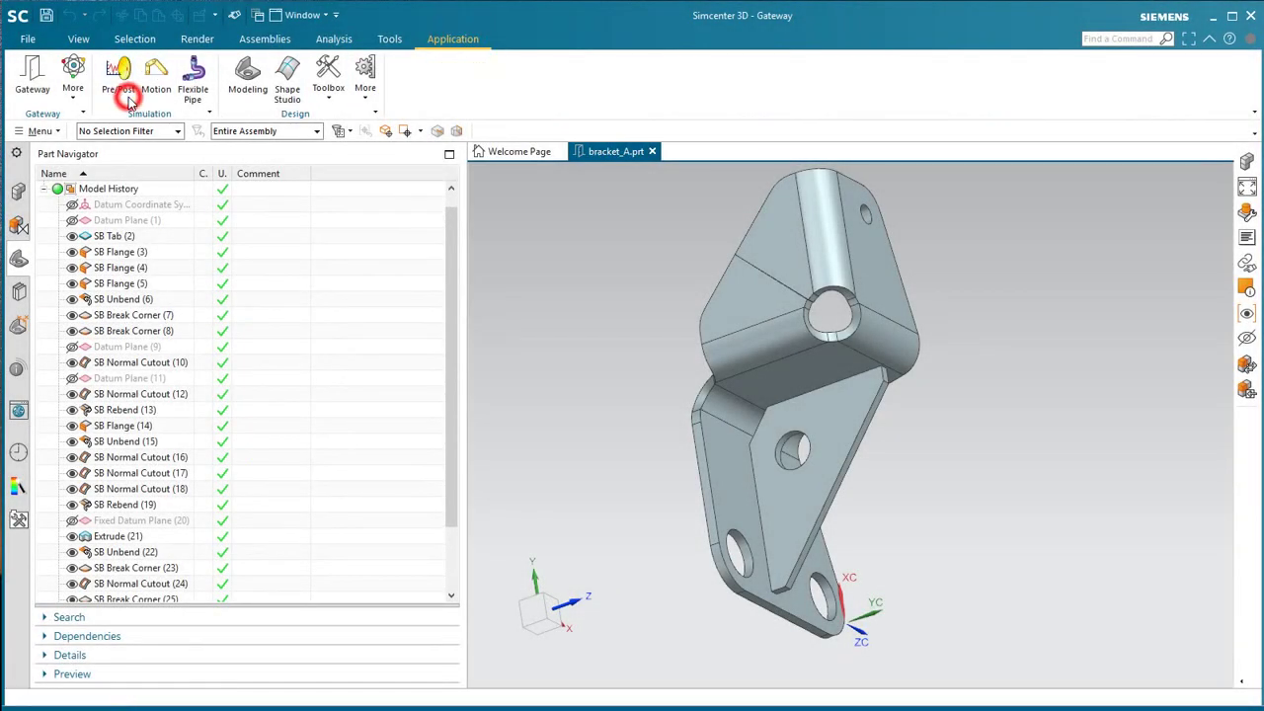
# Create the bracket_A FEM and simulation files with Solution 1 as SOL 101 Linear Statics
pyautogui.click(39, 67)
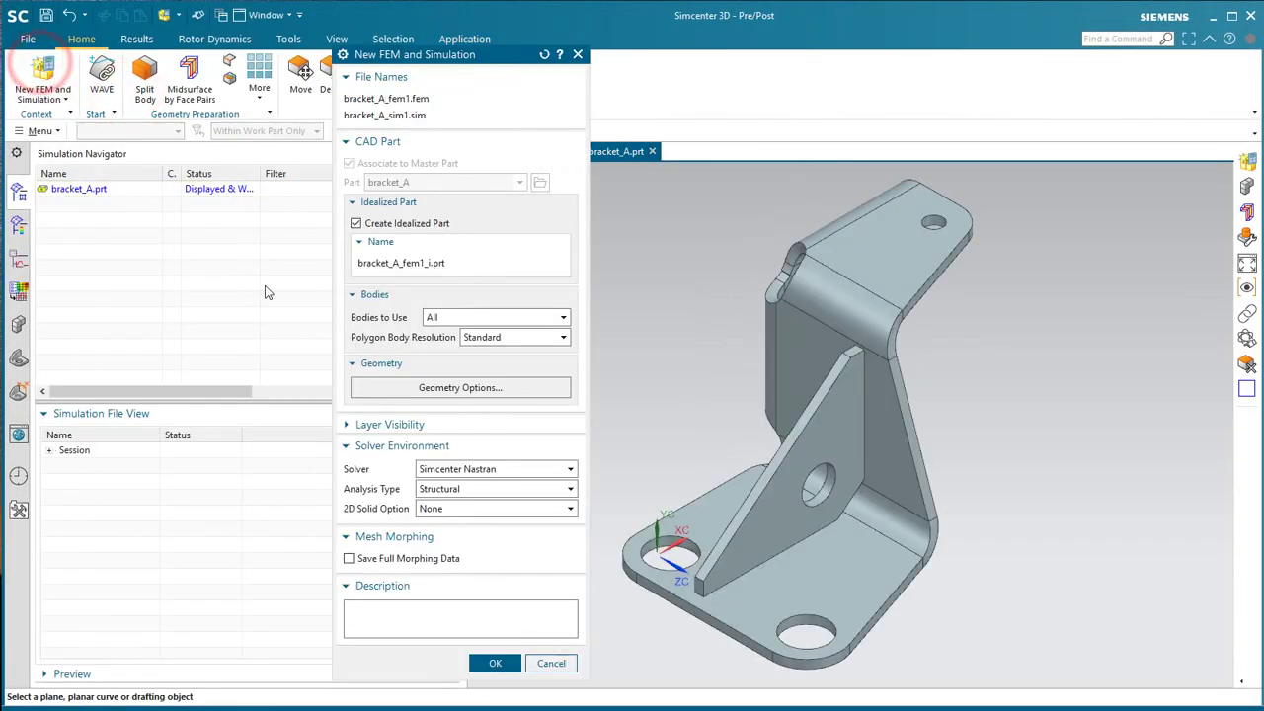
pyautogui.middleClick(370, 298)
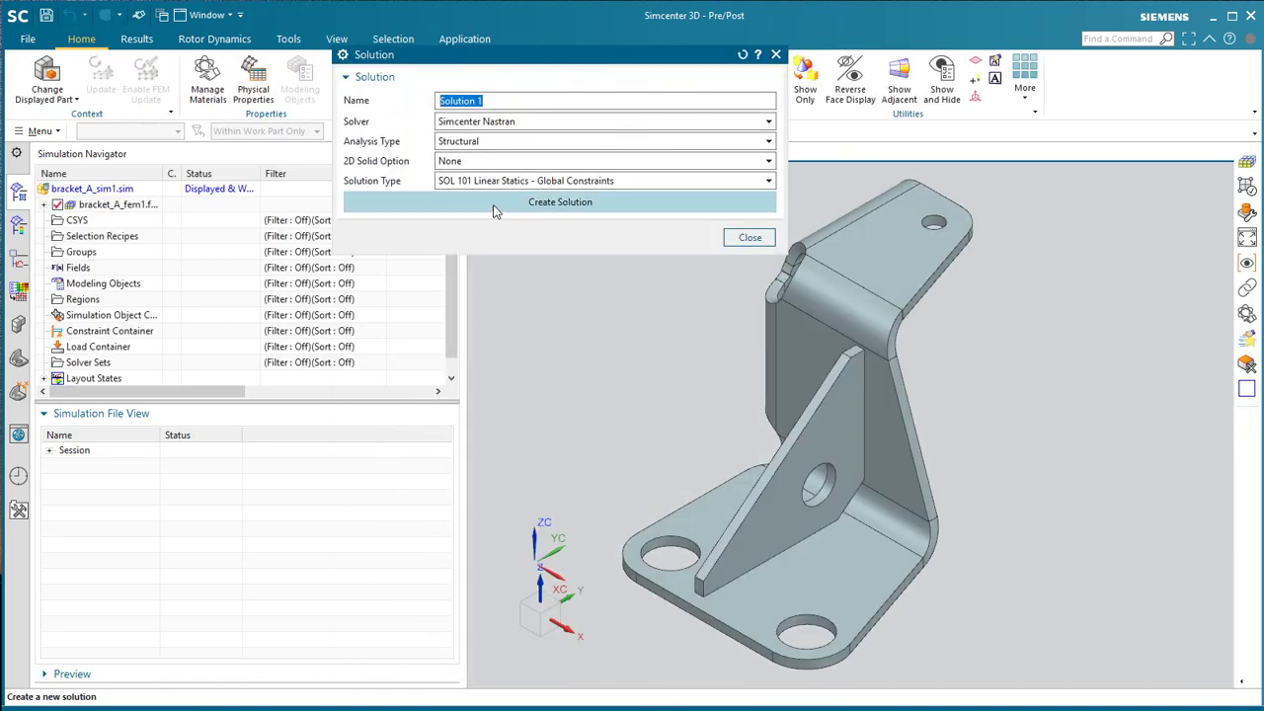
pyautogui.click(494, 202)
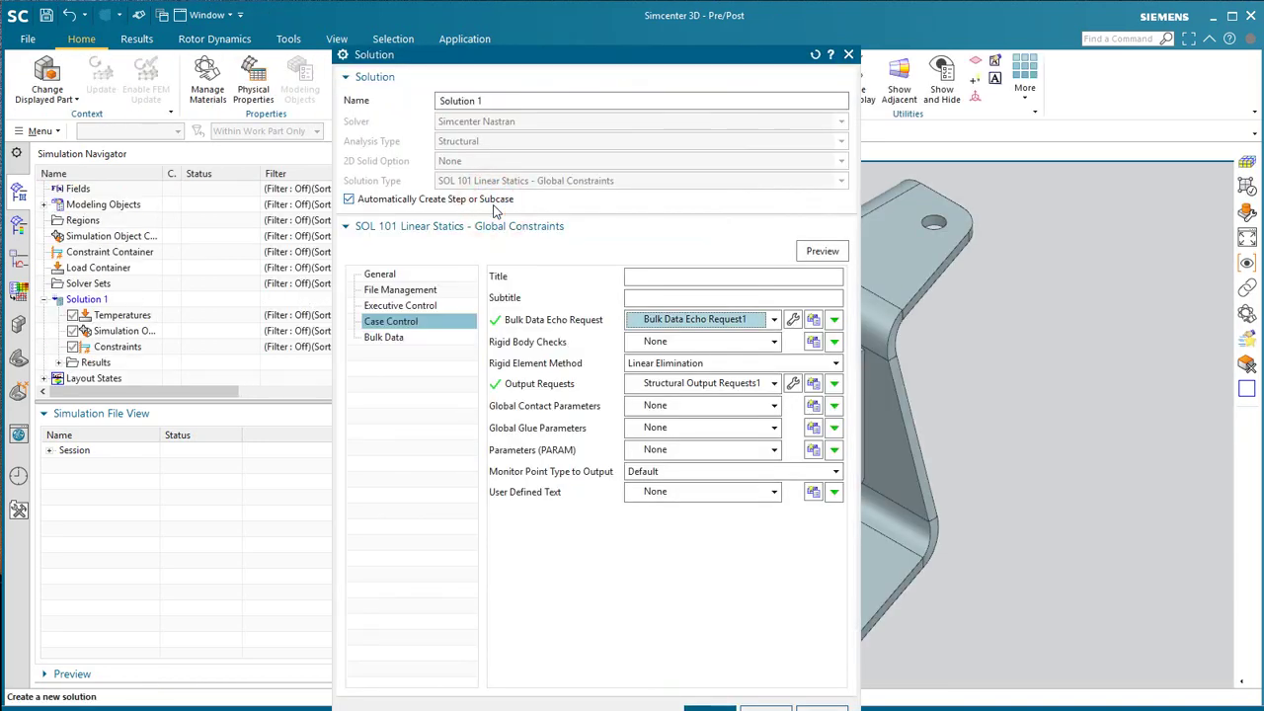
# Make the idealized part the work part and promote both bracket bodies into it
pyautogui.middleClick(543, 373)
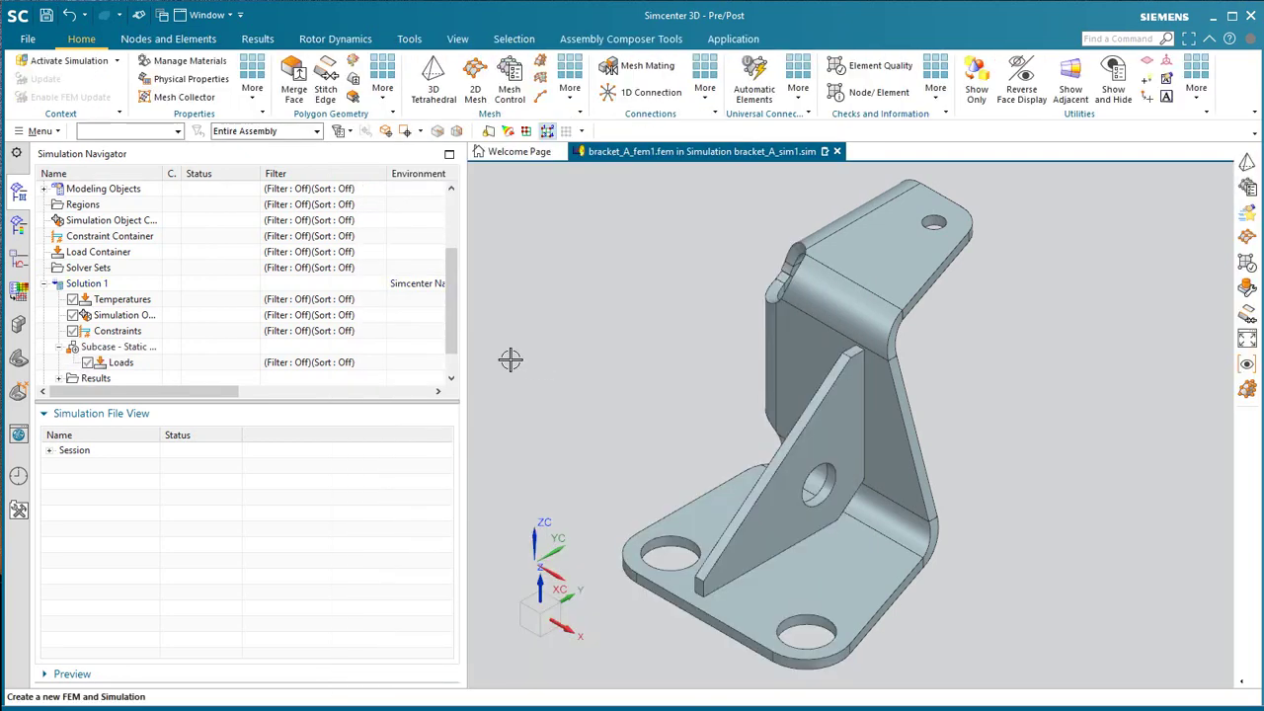
pyautogui.rightClick(63, 449)
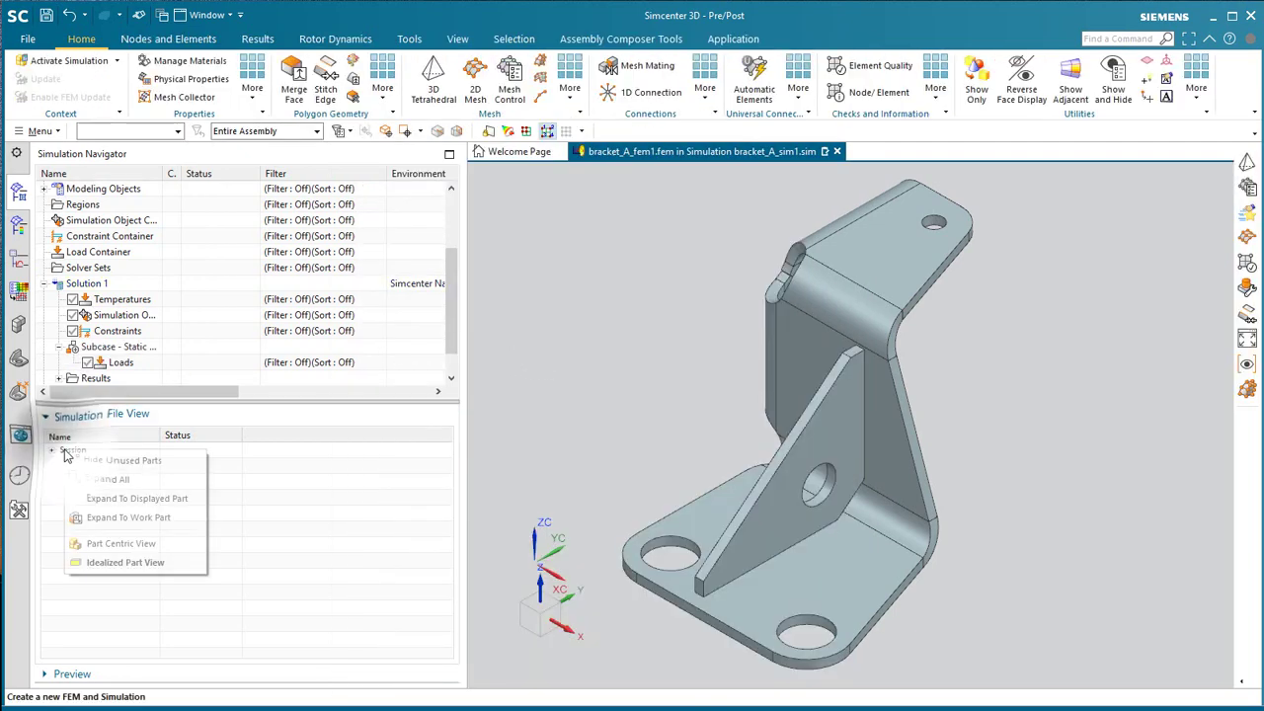
pyautogui.click(106, 481)
pyautogui.doubleClick(130, 498)
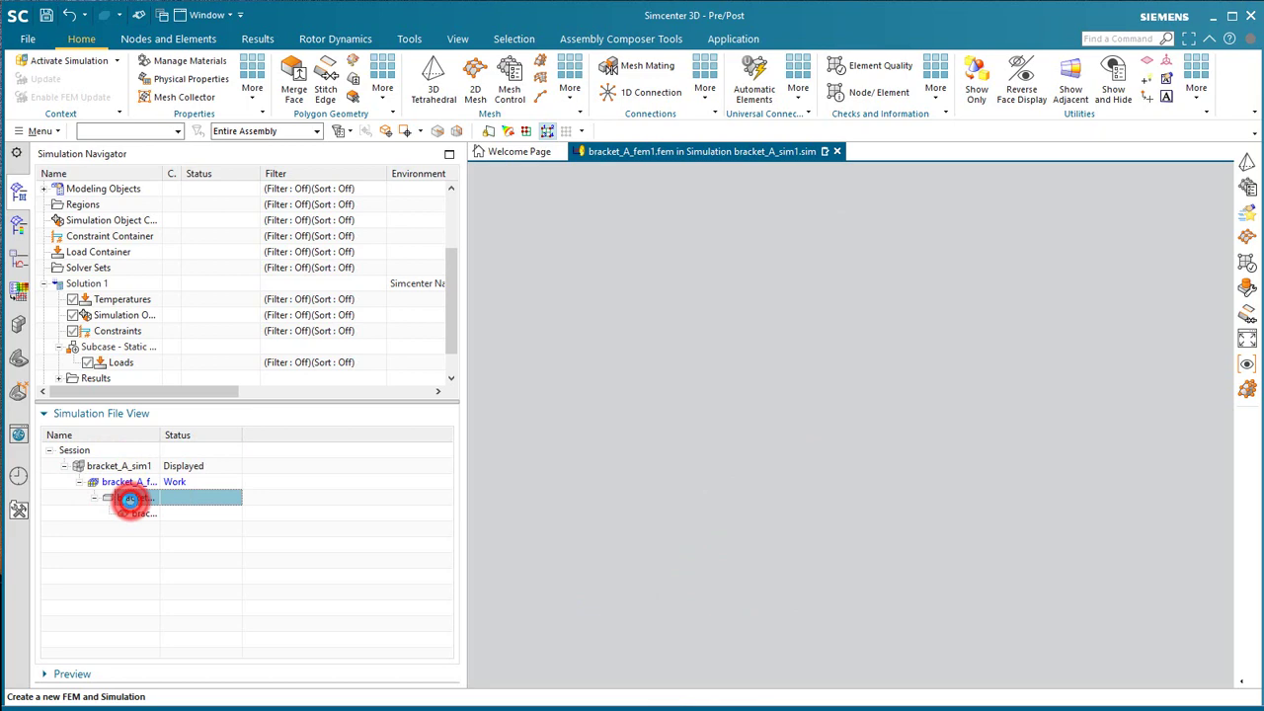
pyautogui.click(633, 391)
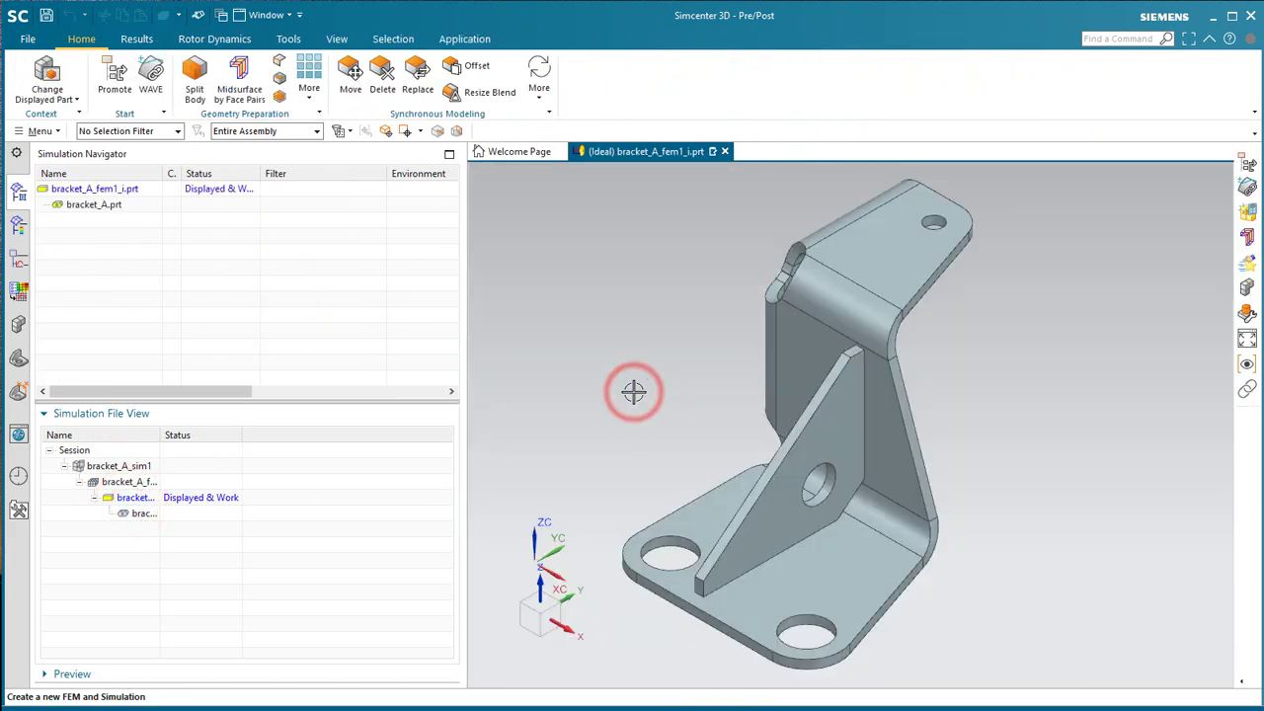
pyautogui.click(111, 75)
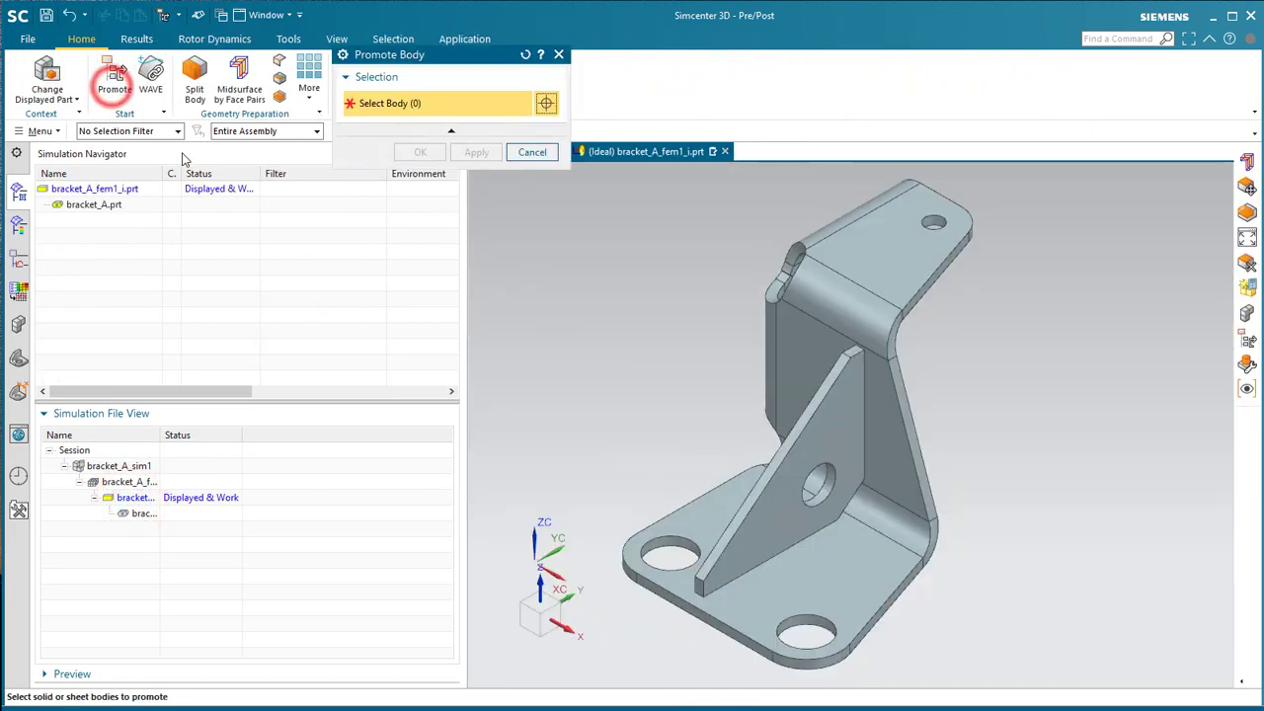
pyautogui.click(805, 560)
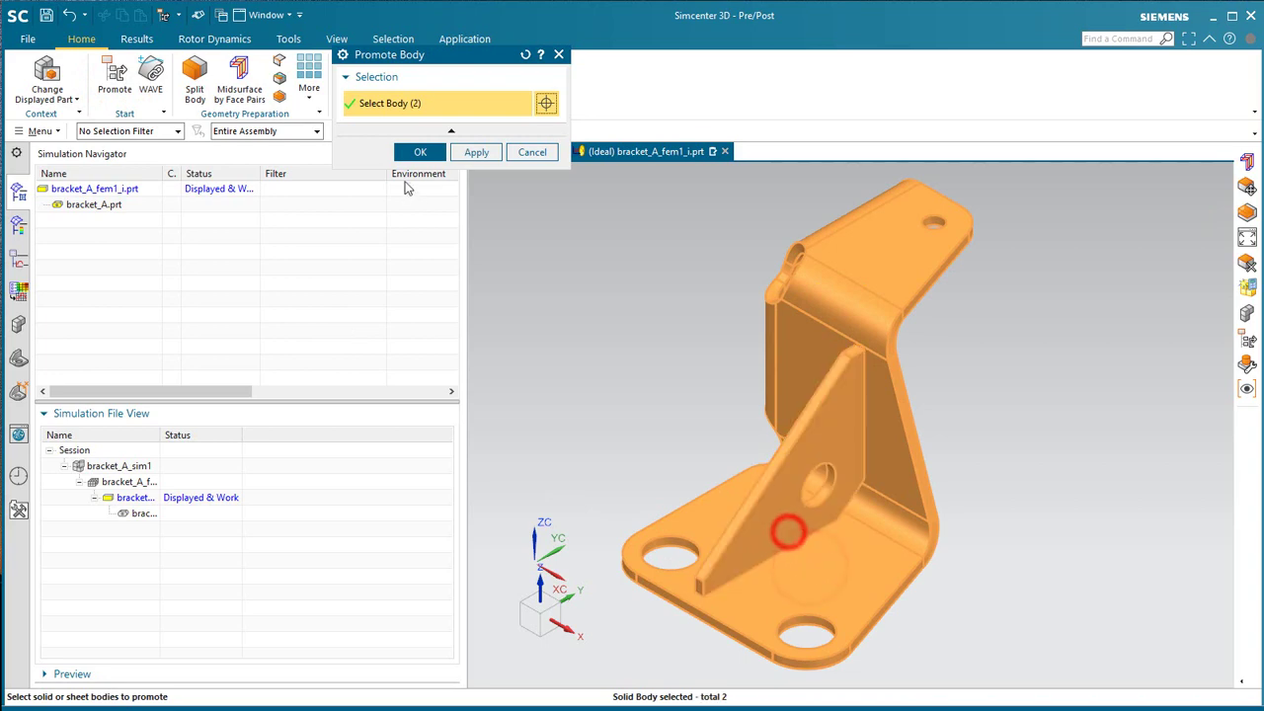
pyautogui.click(418, 152)
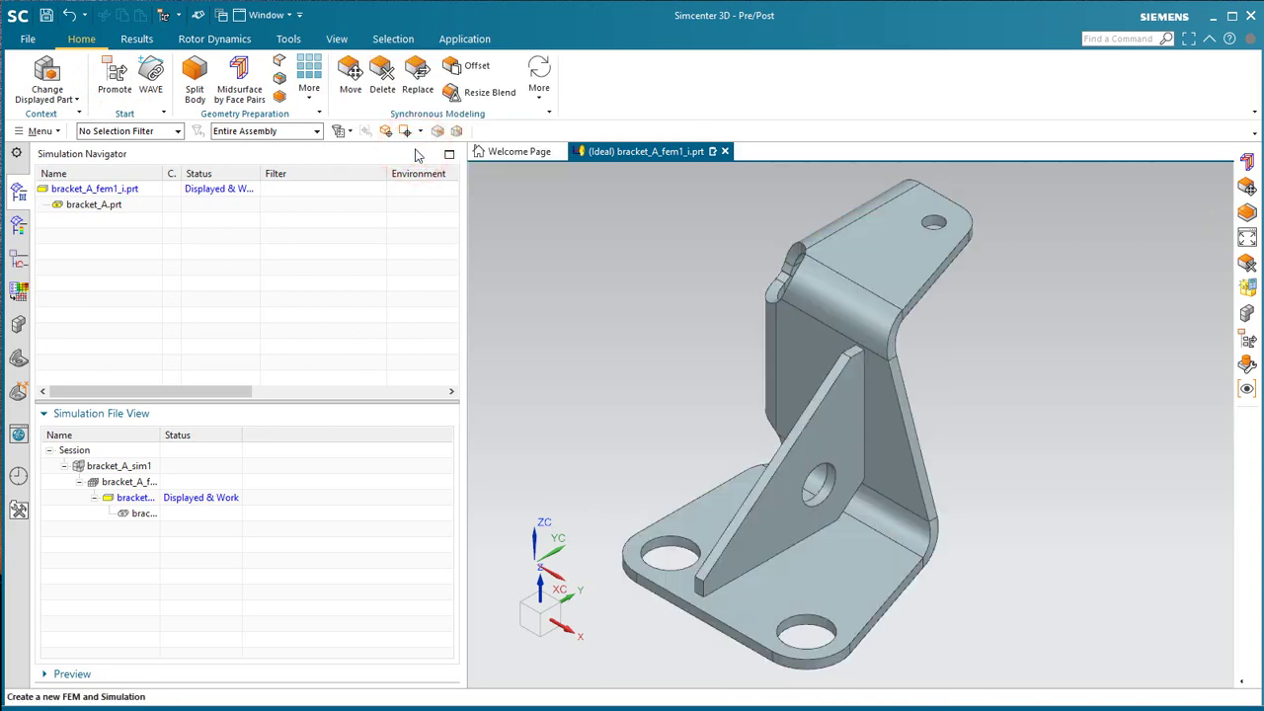
# Unite the gusset with the main bracket body in Modeling, then return to Pre/Post
pyautogui.hotkey('ctrl', 'm')
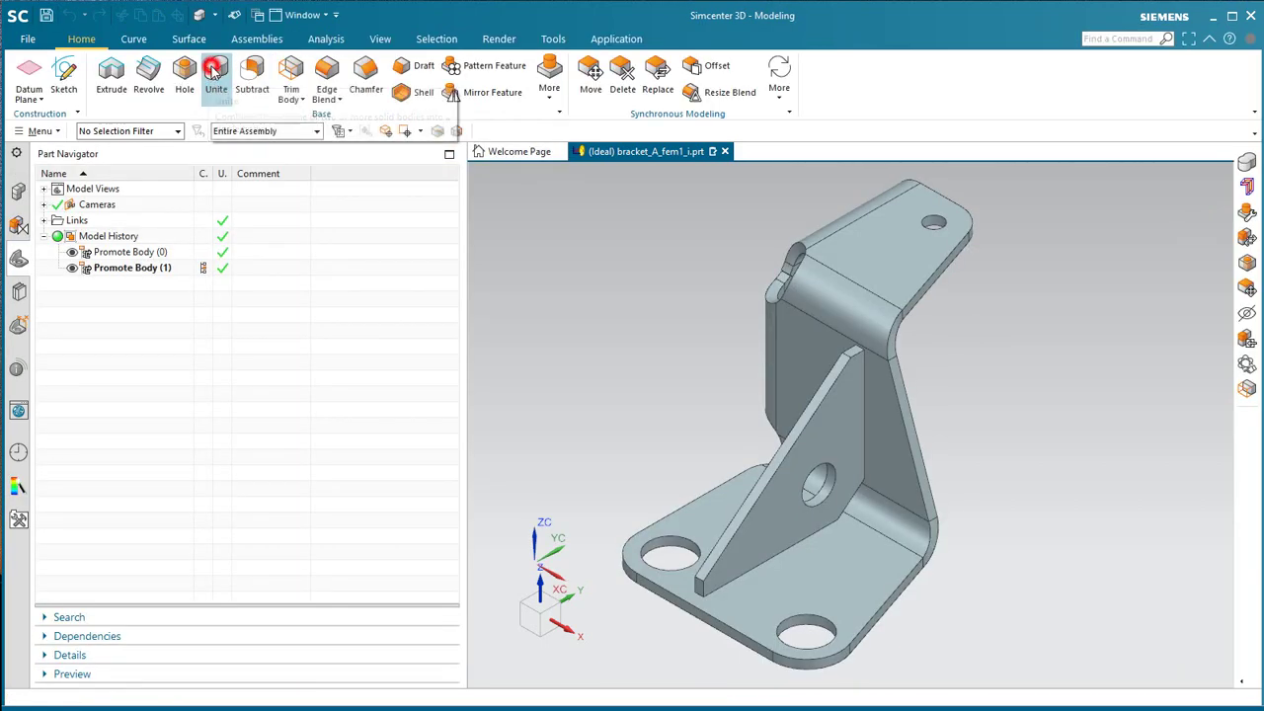
pyautogui.click(213, 75)
pyautogui.click(795, 516)
pyautogui.click(819, 541)
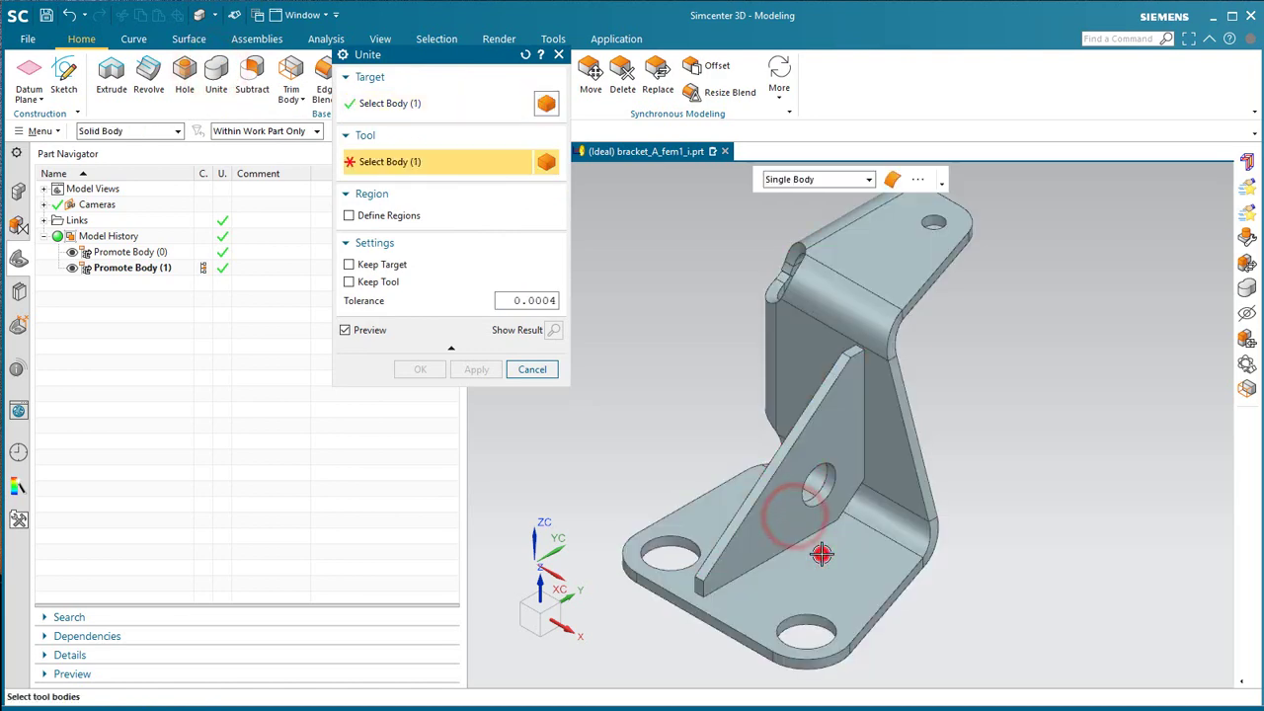
pyautogui.click(420, 369)
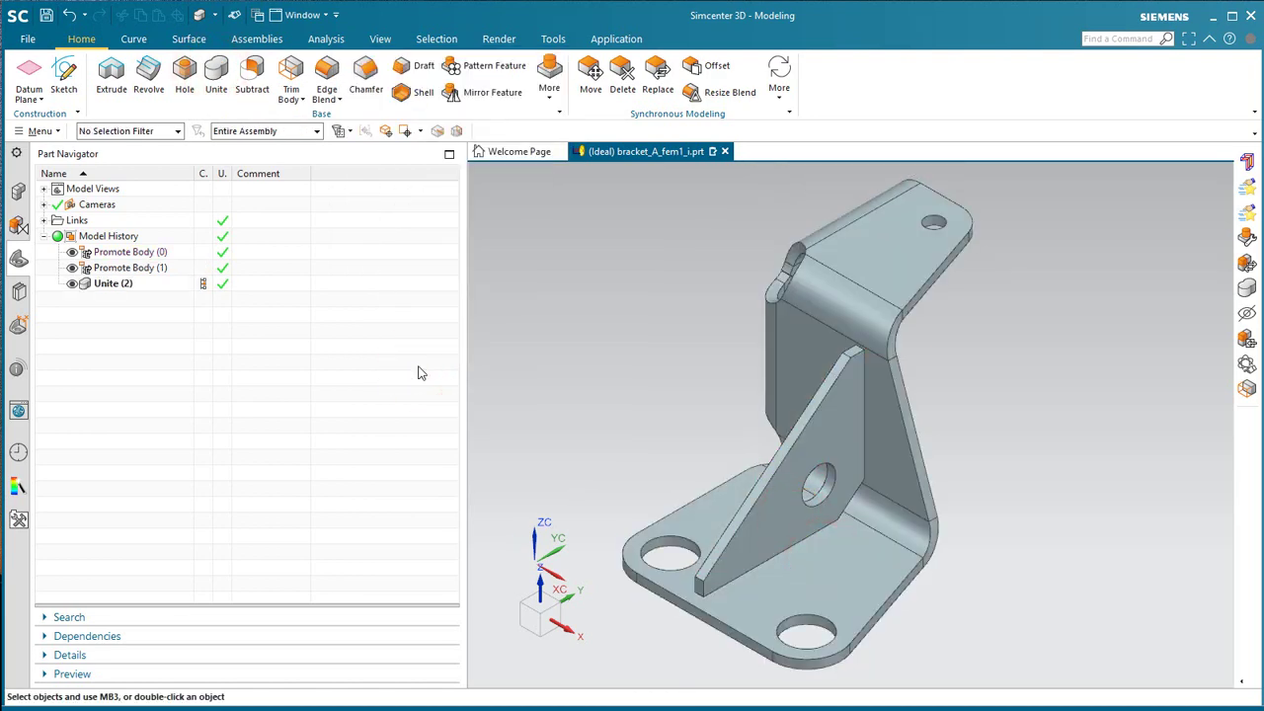
pyautogui.hotkey('ctrl', 'alt', 'p')
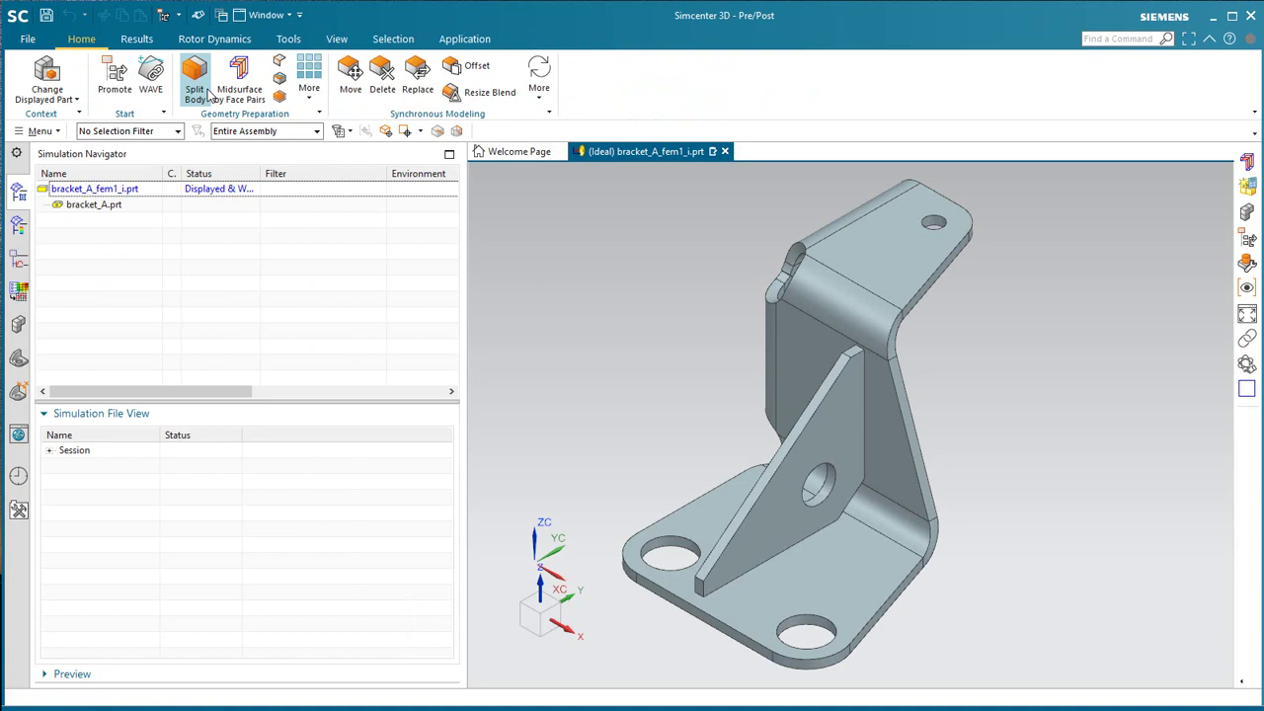
# Midsurface the bracket solid by automatic face pairs with Hide Solid Body Upon Apply unchecked
pyautogui.click(240, 81)
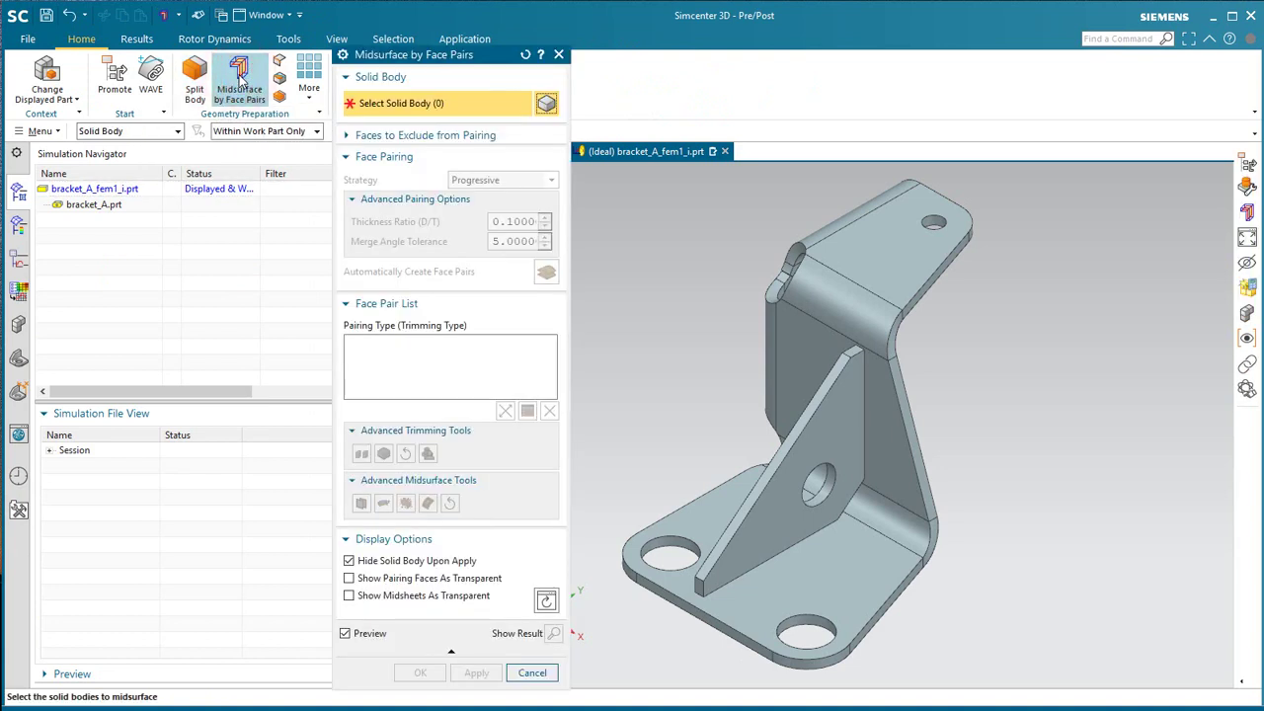
pyautogui.click(839, 542)
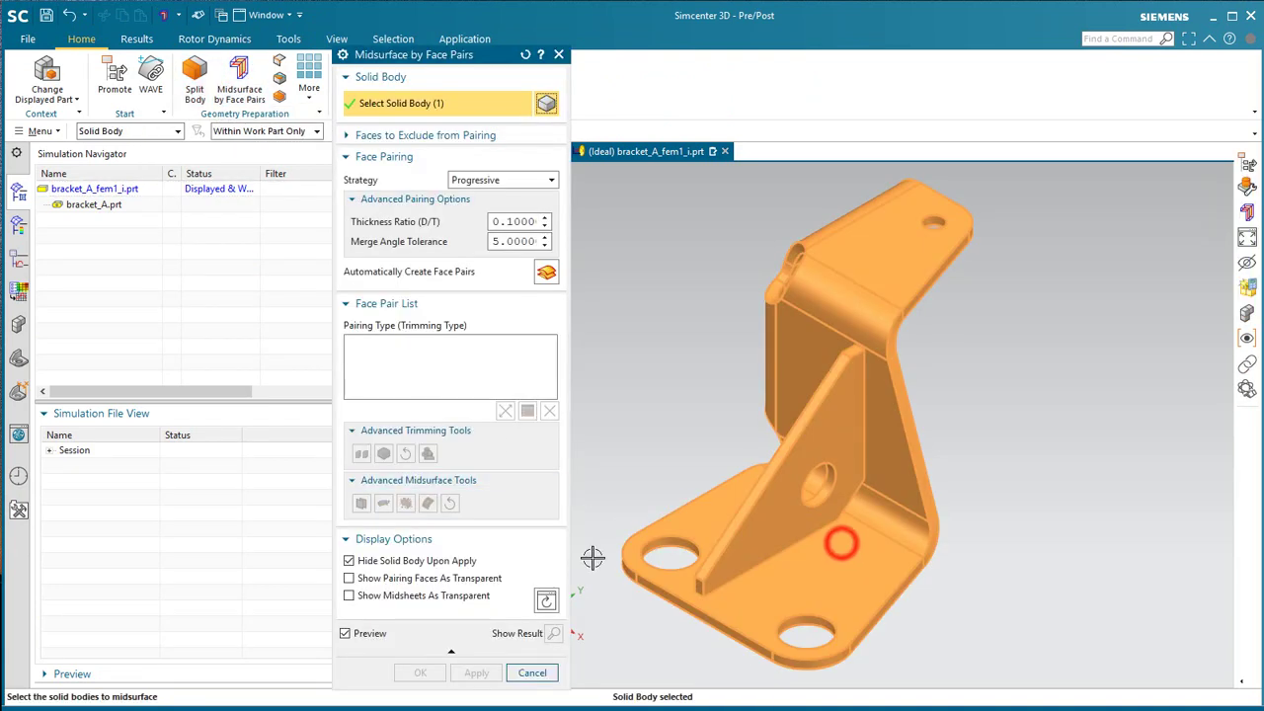
pyautogui.click(377, 563)
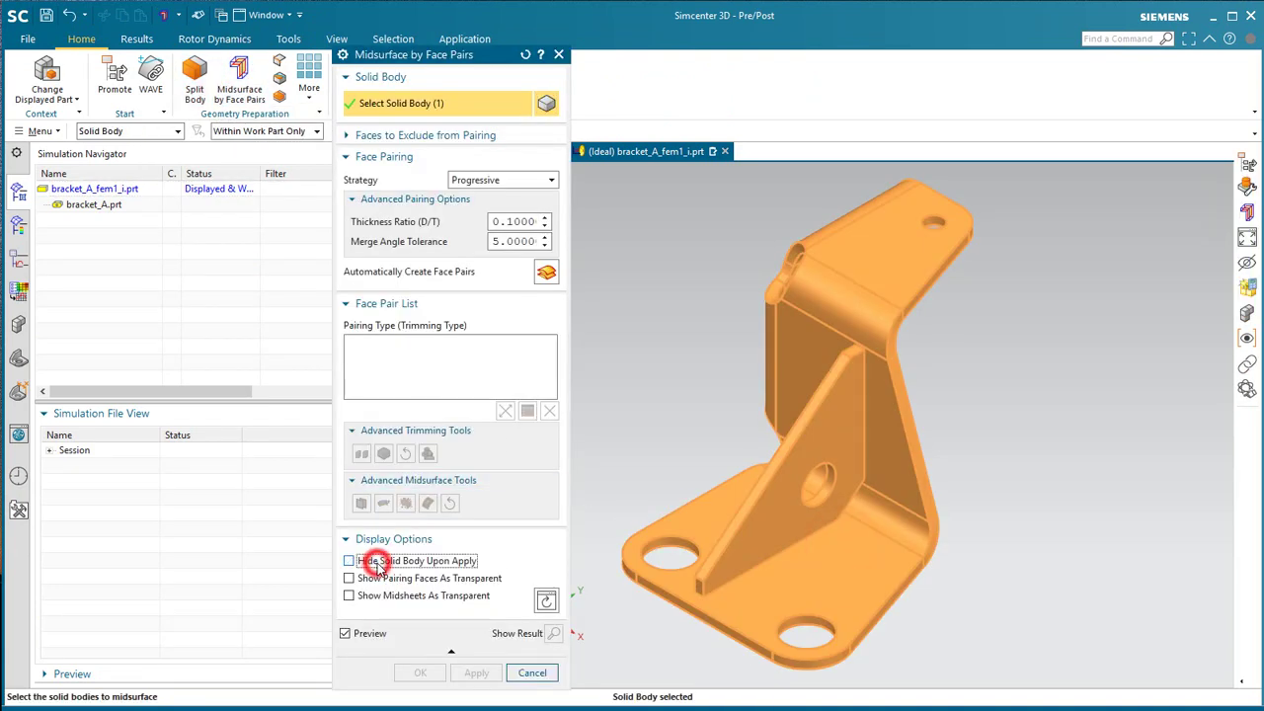
pyautogui.click(546, 272)
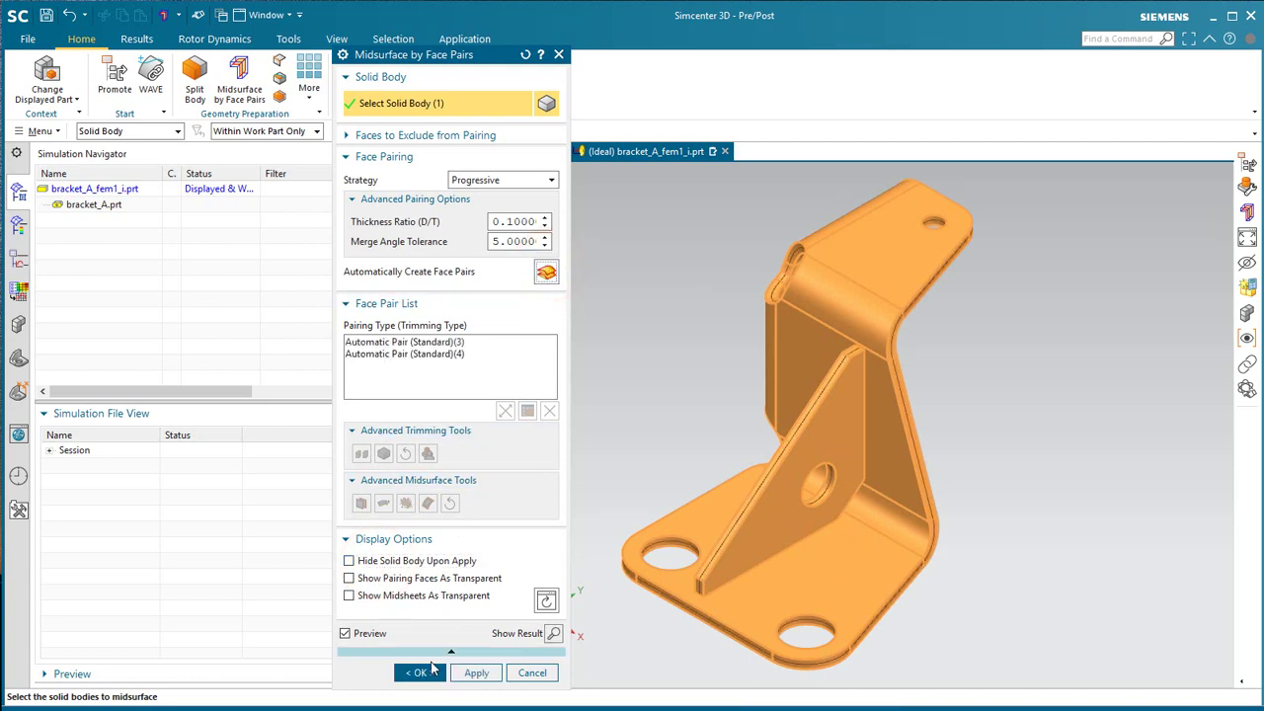
pyautogui.click(417, 672)
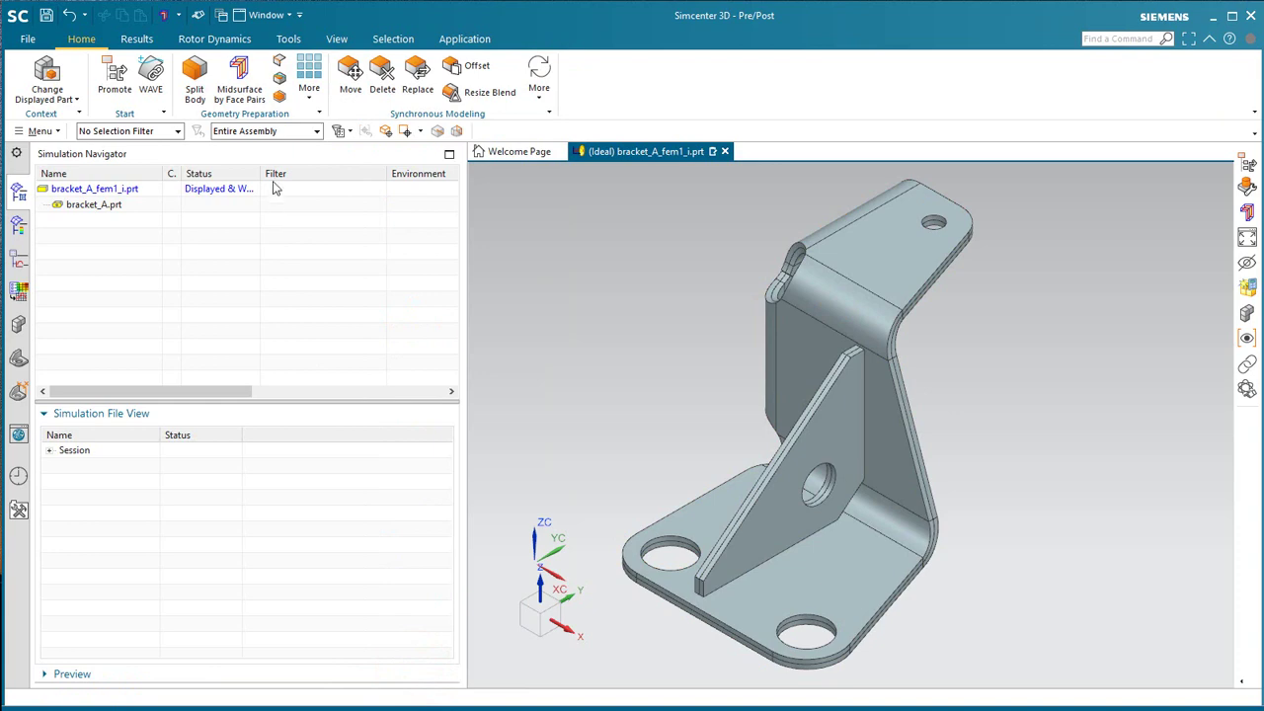
pyautogui.hotkey('ctrl', 'm')
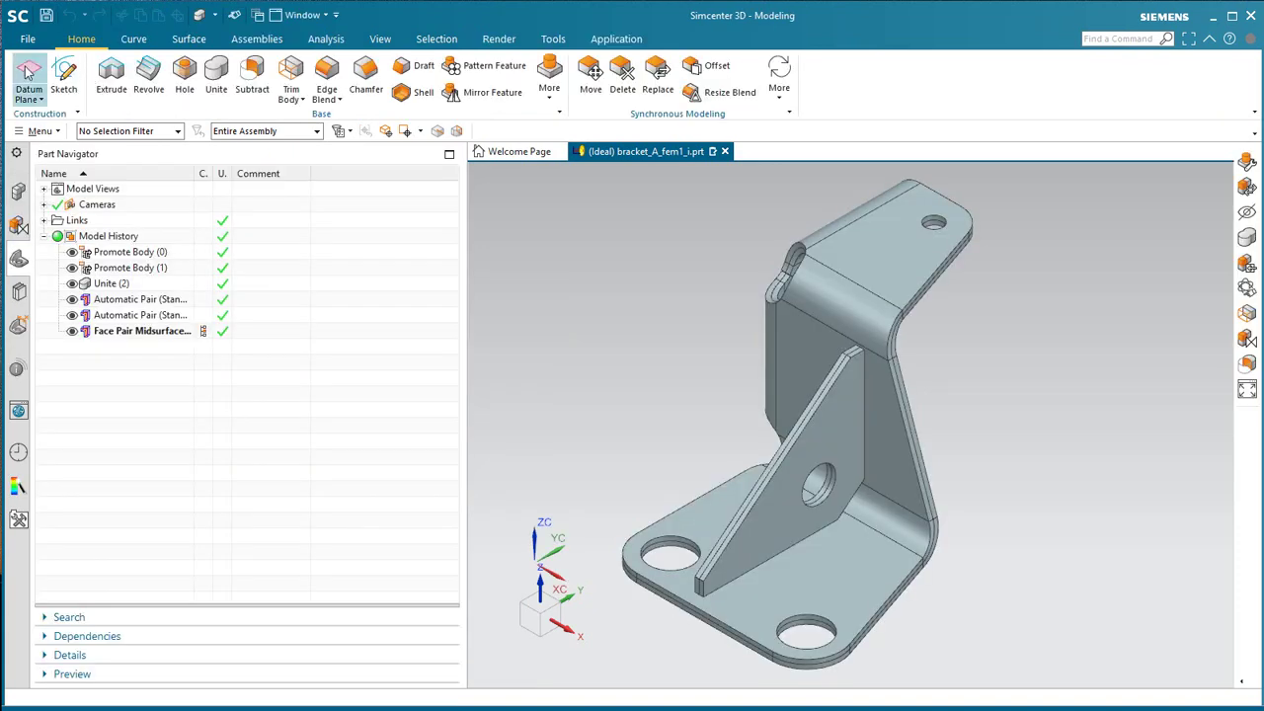
# Create a datum plane on the top tab's Face of Automatic Pair (3) at 0 offset
pyautogui.click(28, 71)
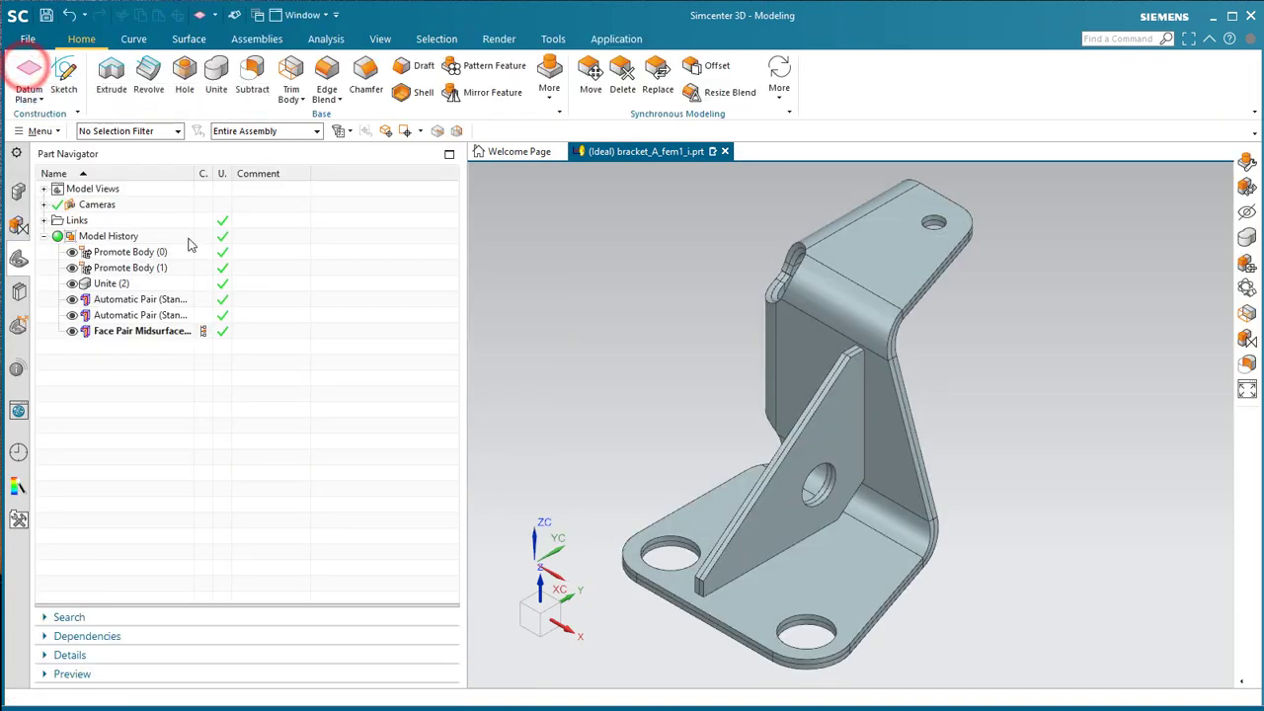
pyautogui.click(903, 263)
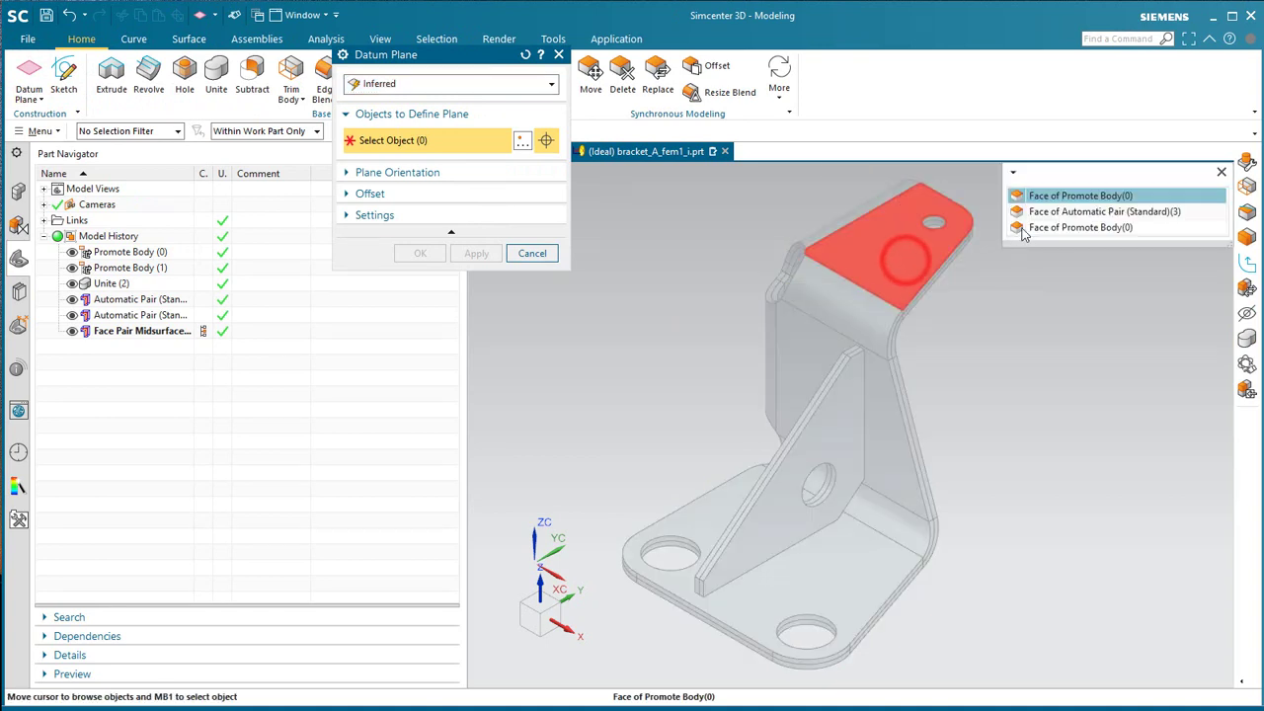
pyautogui.click(1054, 216)
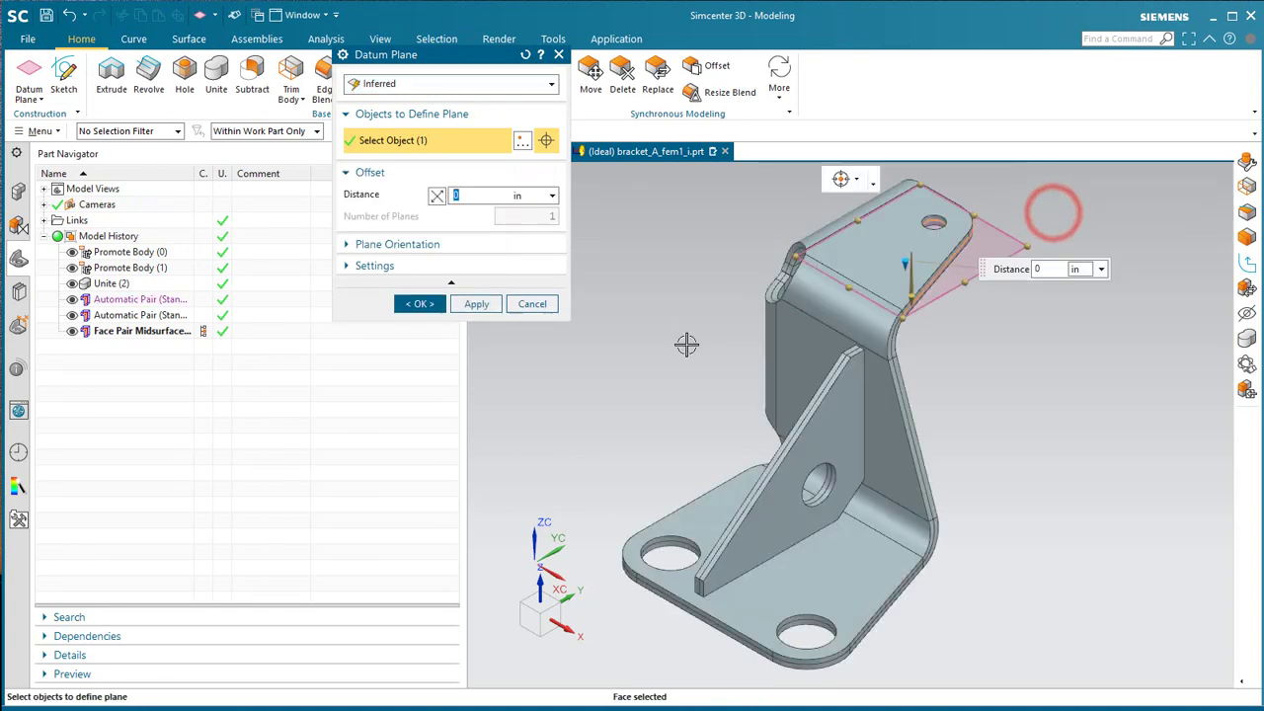
pyautogui.click(417, 304)
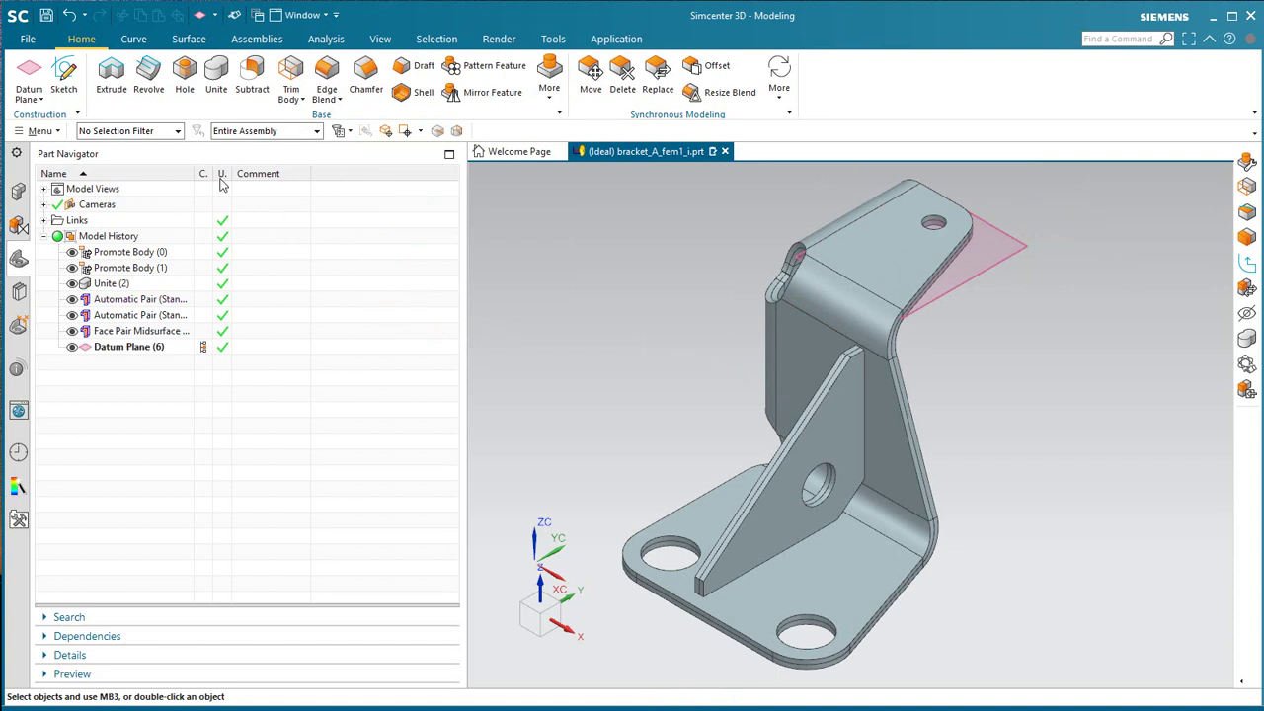
pyautogui.click(39, 130)
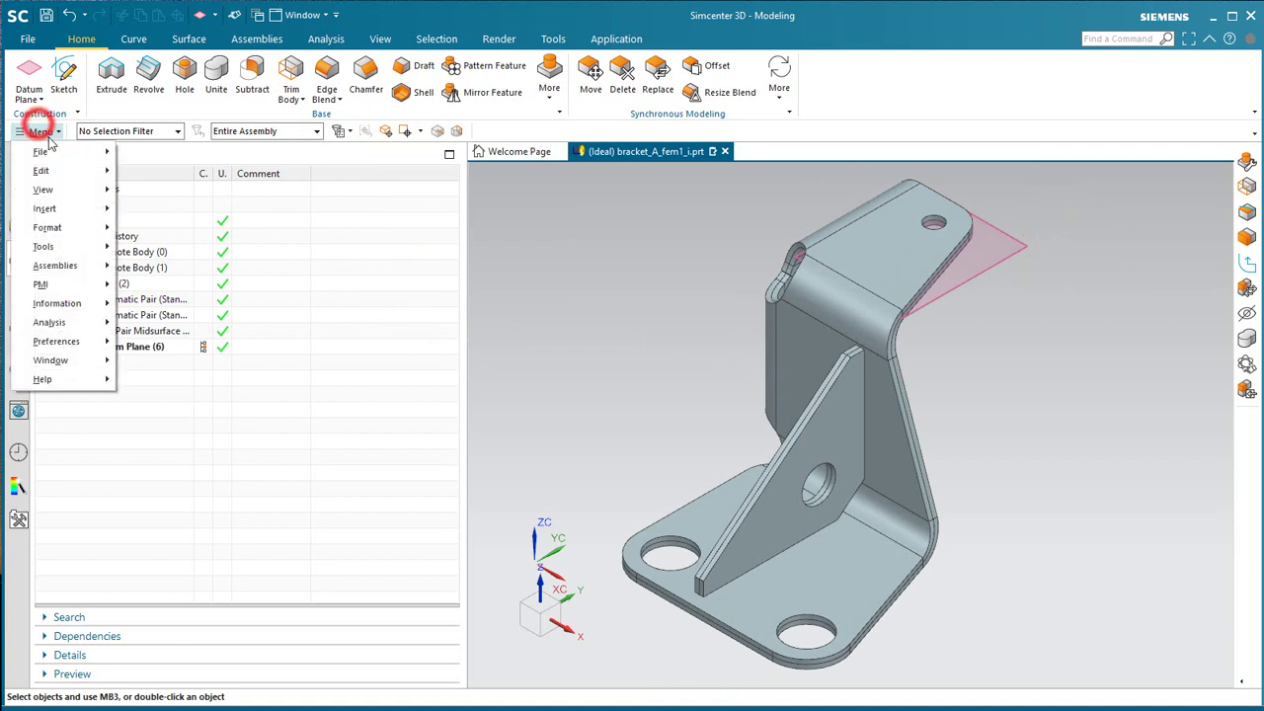
# Place an Arc/Ellipse/Sphere Center point at the upper flange hole's centre
pyautogui.click(85, 209)
pyautogui.moveTo(226, 301)
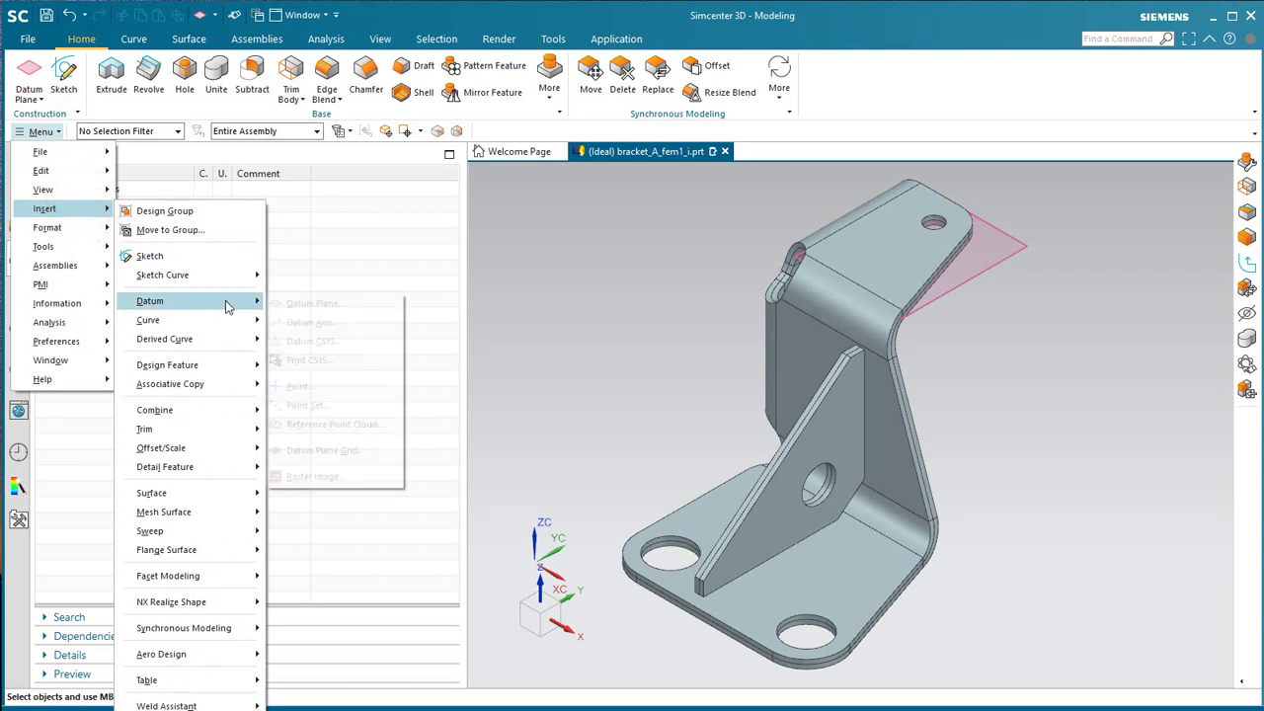
pyautogui.click(328, 385)
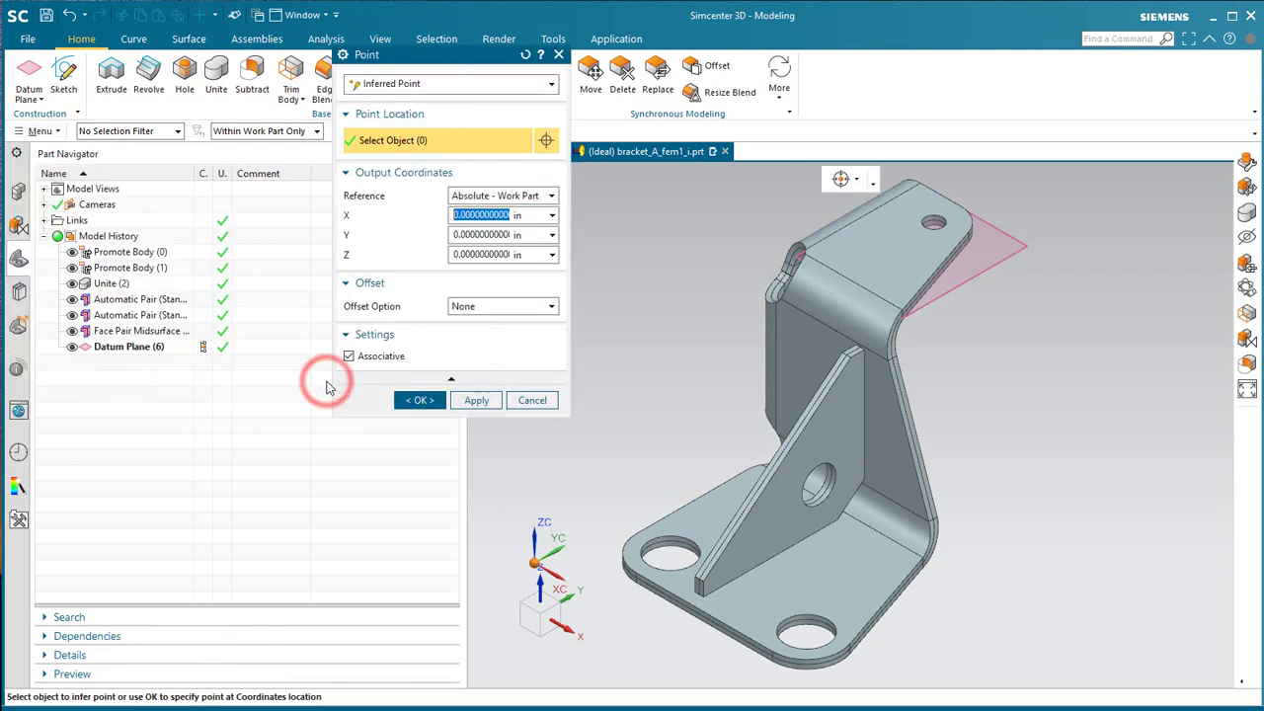
pyautogui.click(449, 87)
pyautogui.click(408, 197)
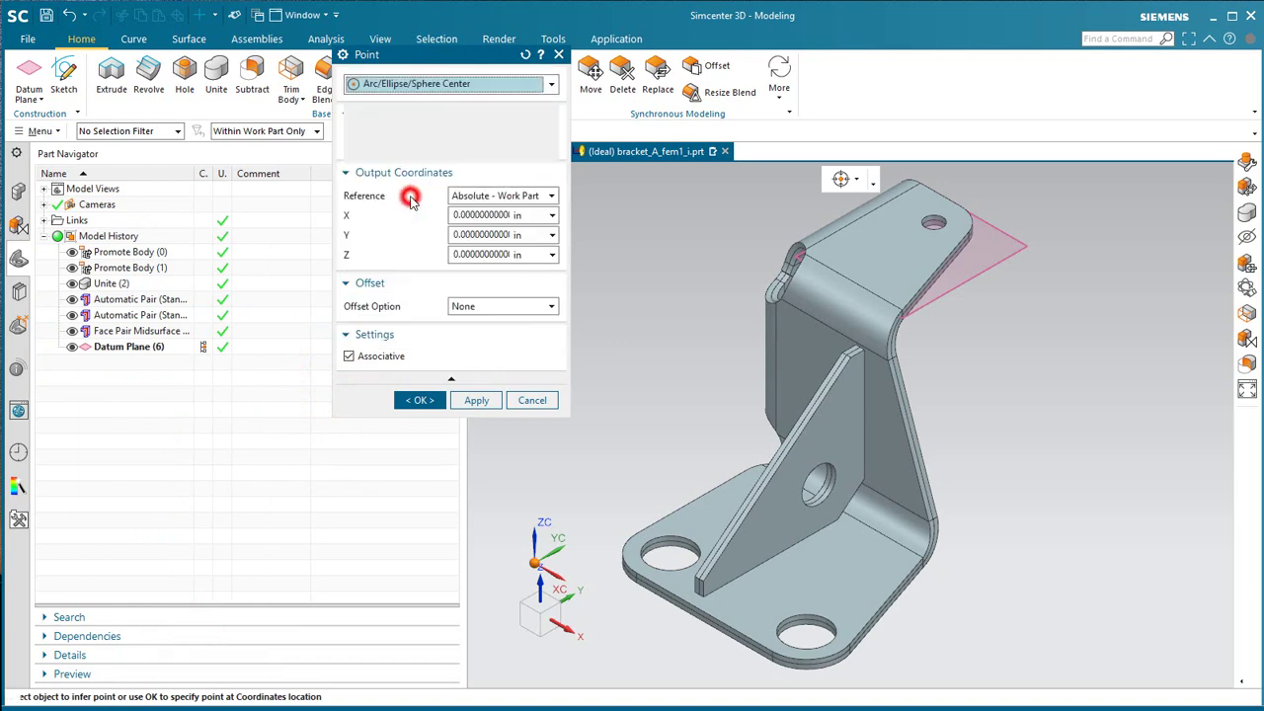
pyautogui.scroll(5, 914, 238)
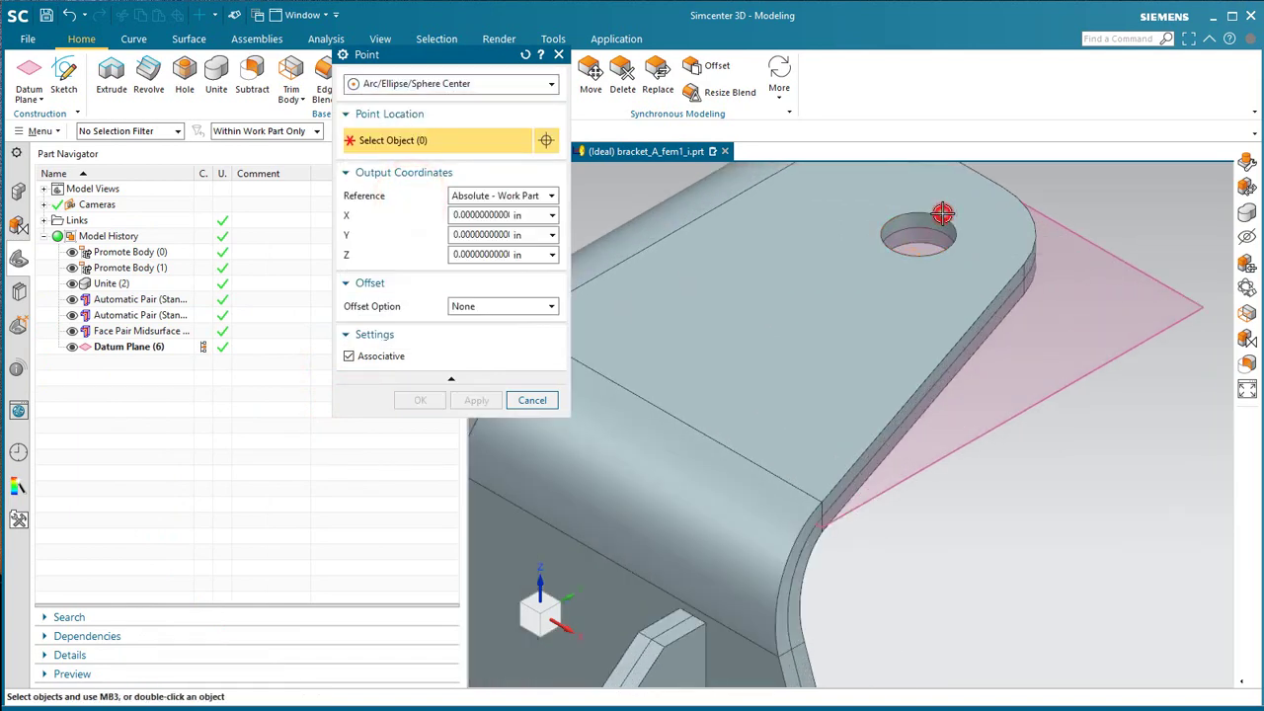
pyautogui.click(940, 213)
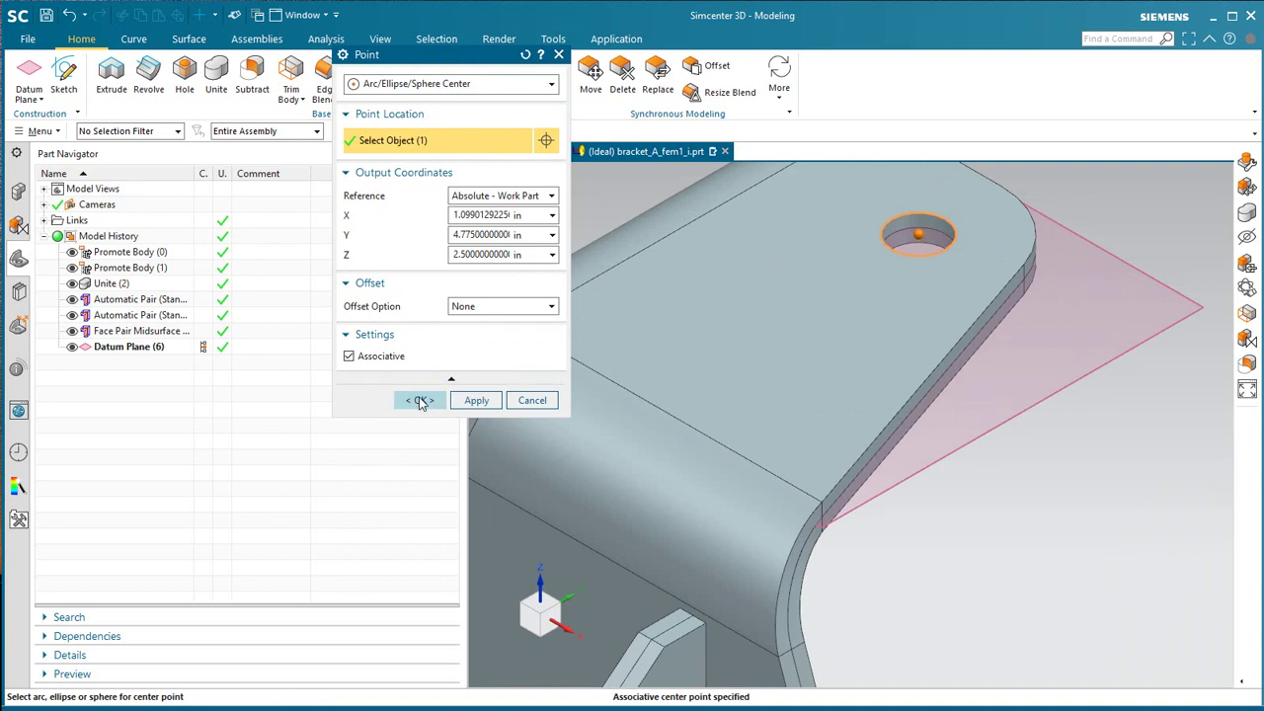
pyautogui.click(420, 401)
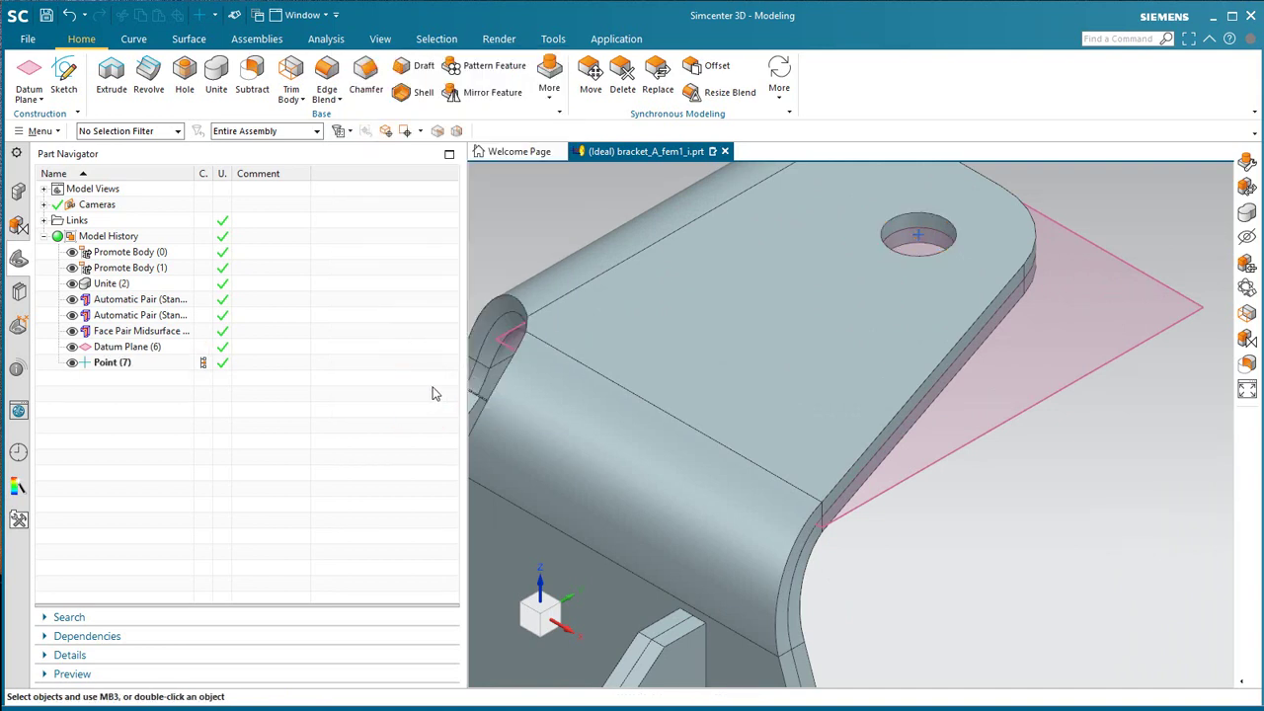
# Project the hole-centre point onto the datum plane along the face normal
pyautogui.click(41, 131)
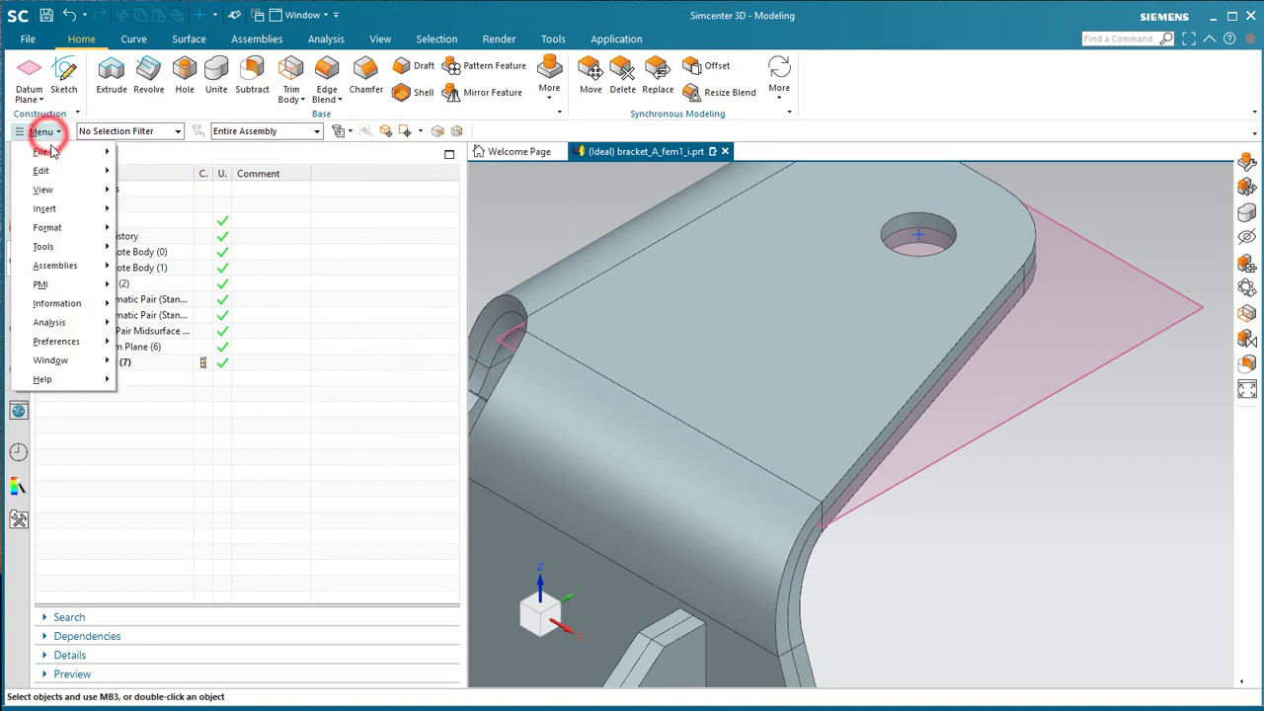
pyautogui.click(80, 213)
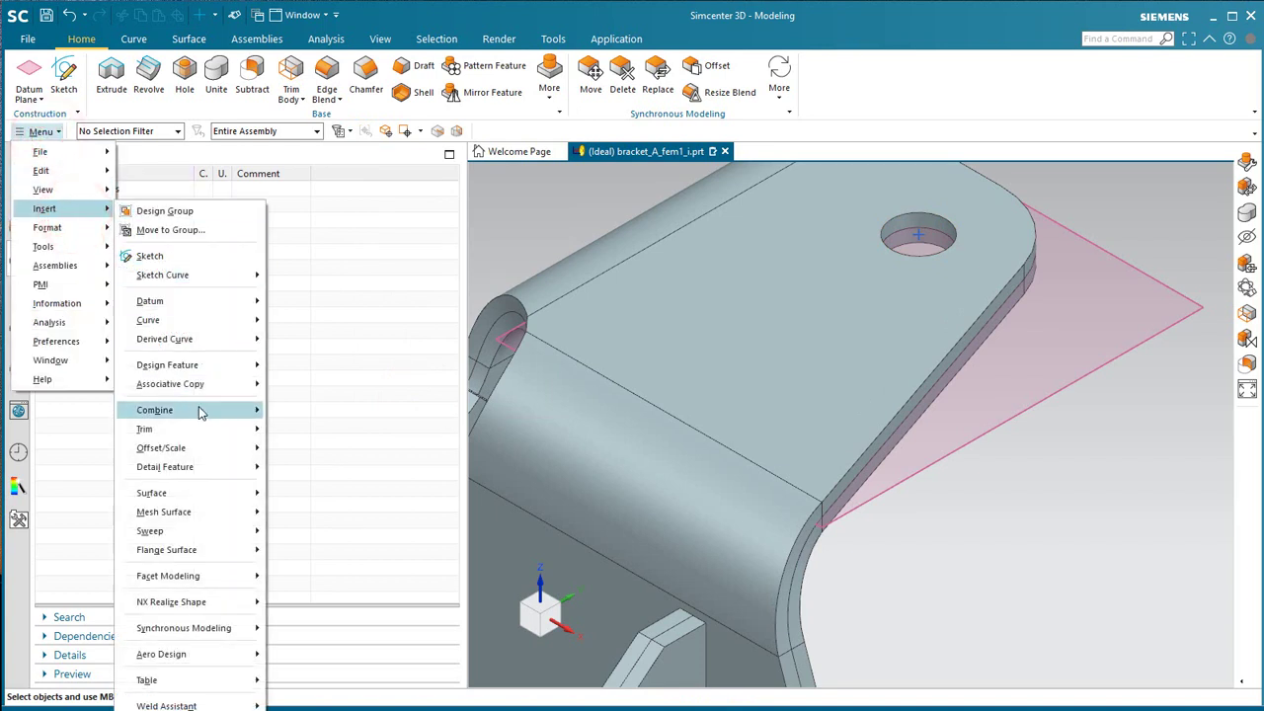
pyautogui.moveTo(203, 409)
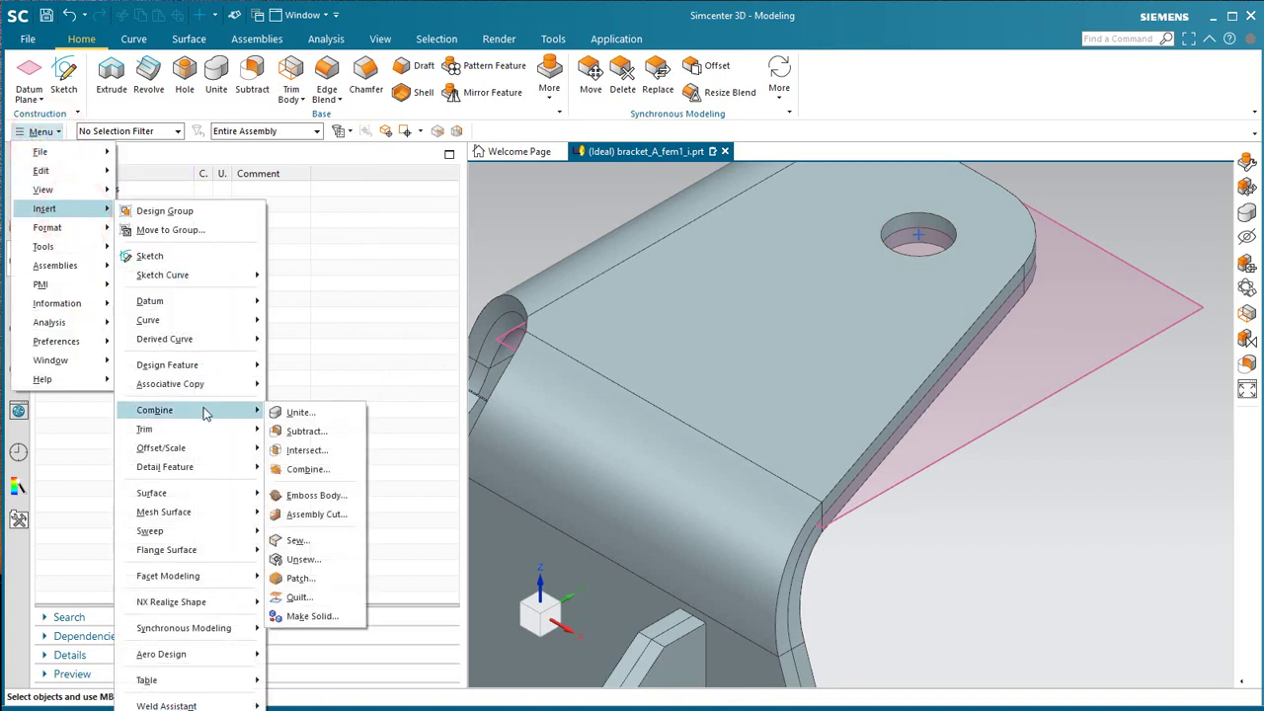
pyautogui.click(213, 339)
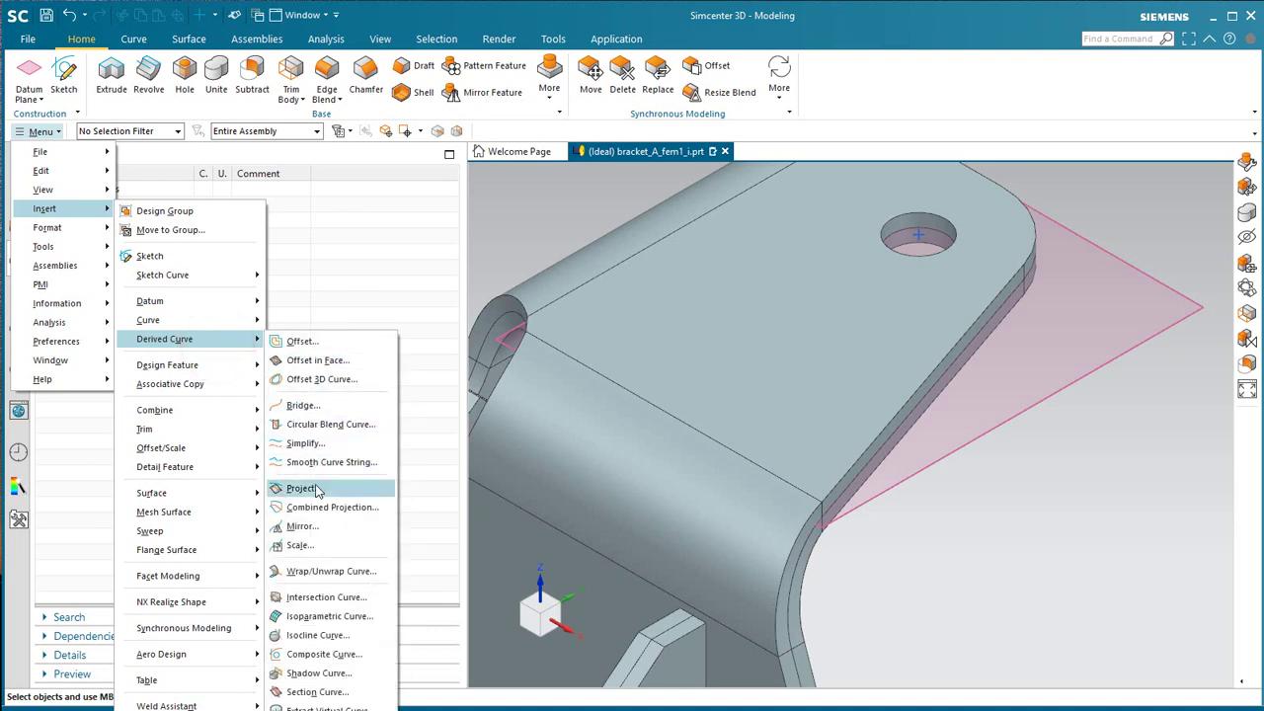
pyautogui.click(303, 488)
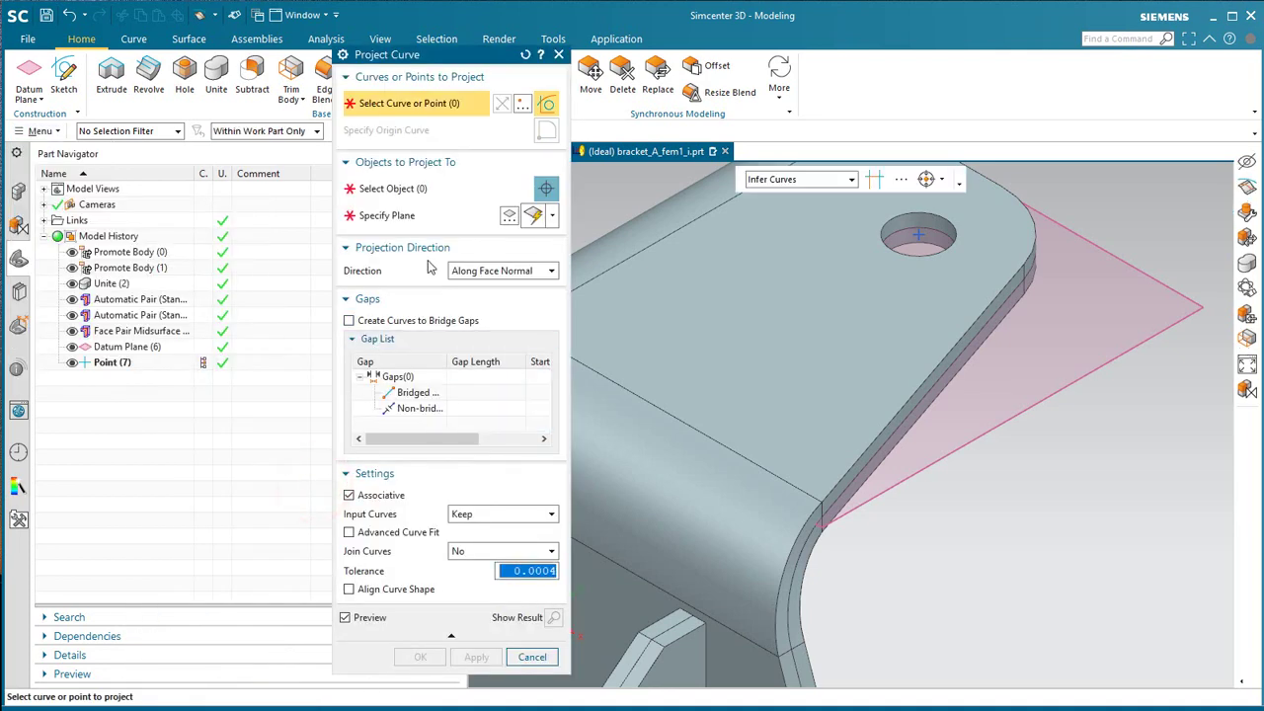
pyautogui.click(923, 234)
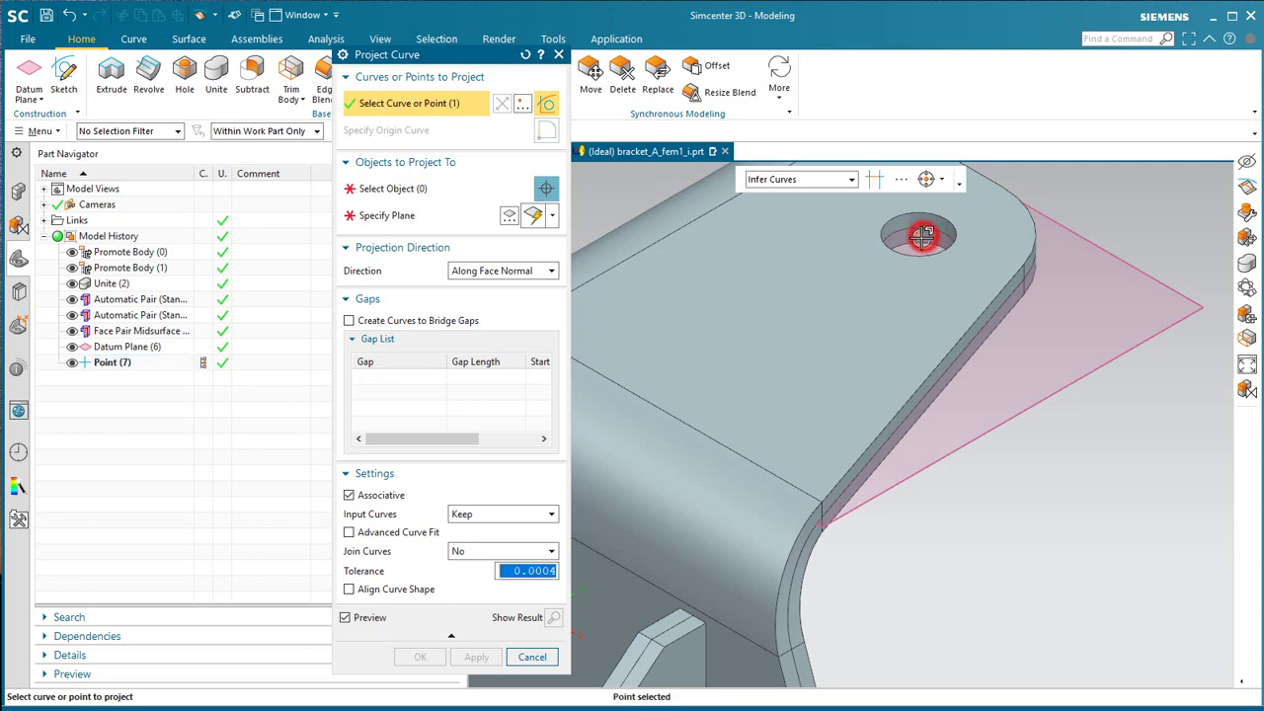
pyautogui.click(422, 213)
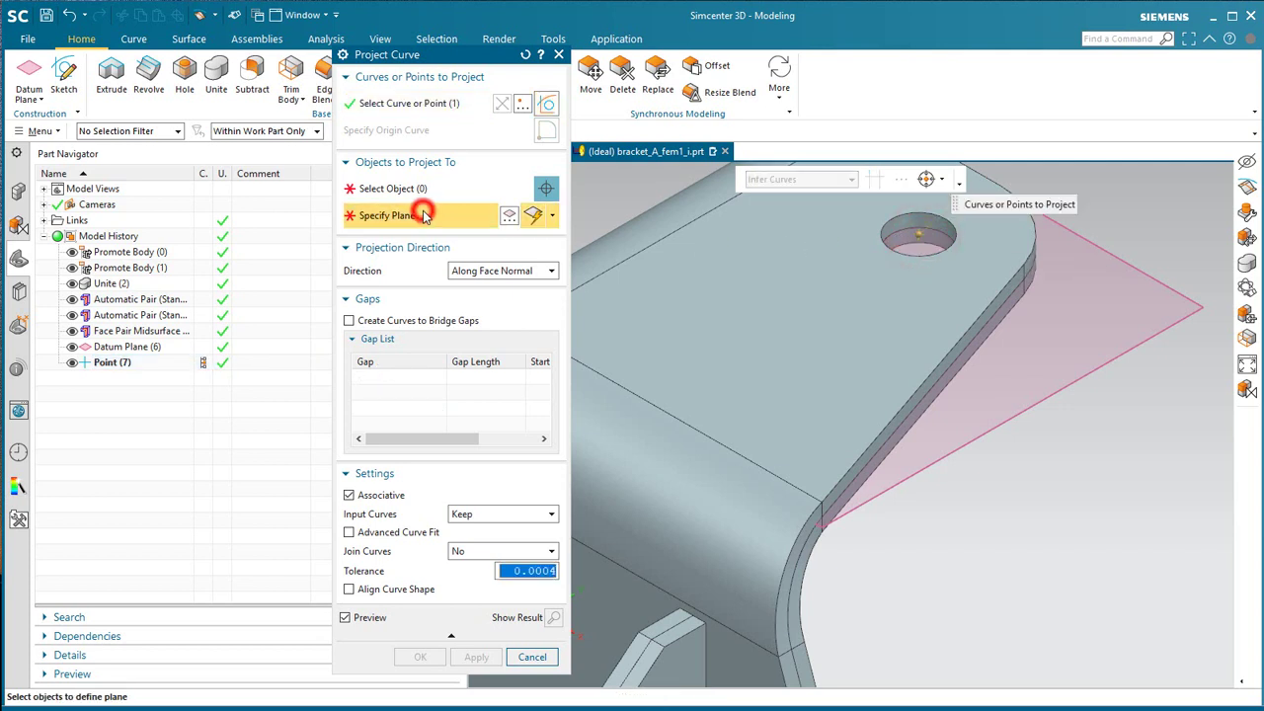
pyautogui.click(1150, 268)
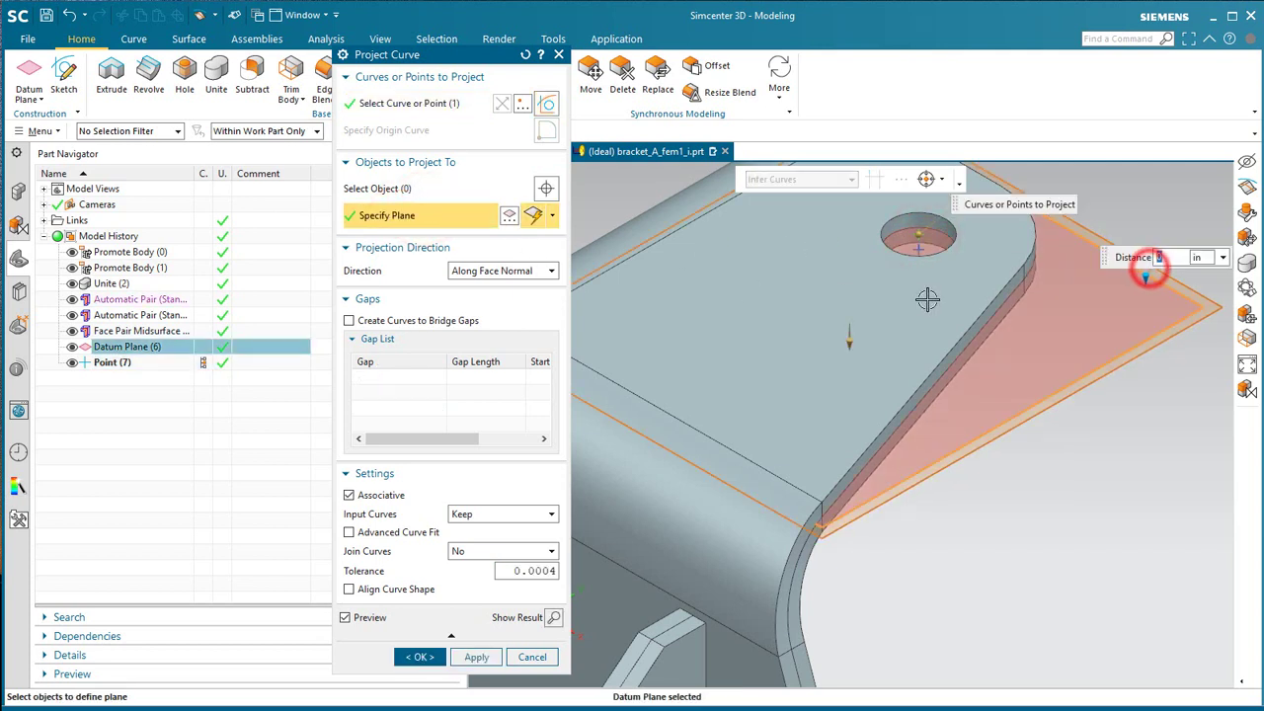
pyautogui.click(516, 273)
pyautogui.click(511, 277)
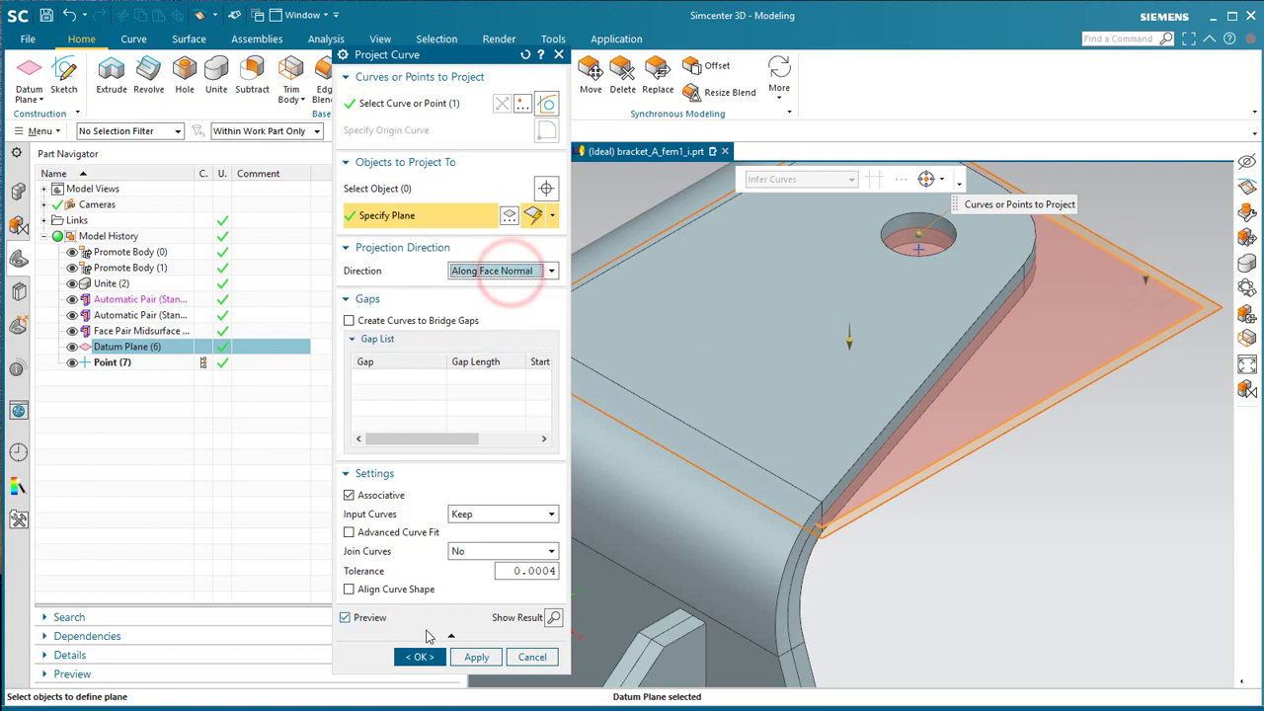
pyautogui.click(419, 657)
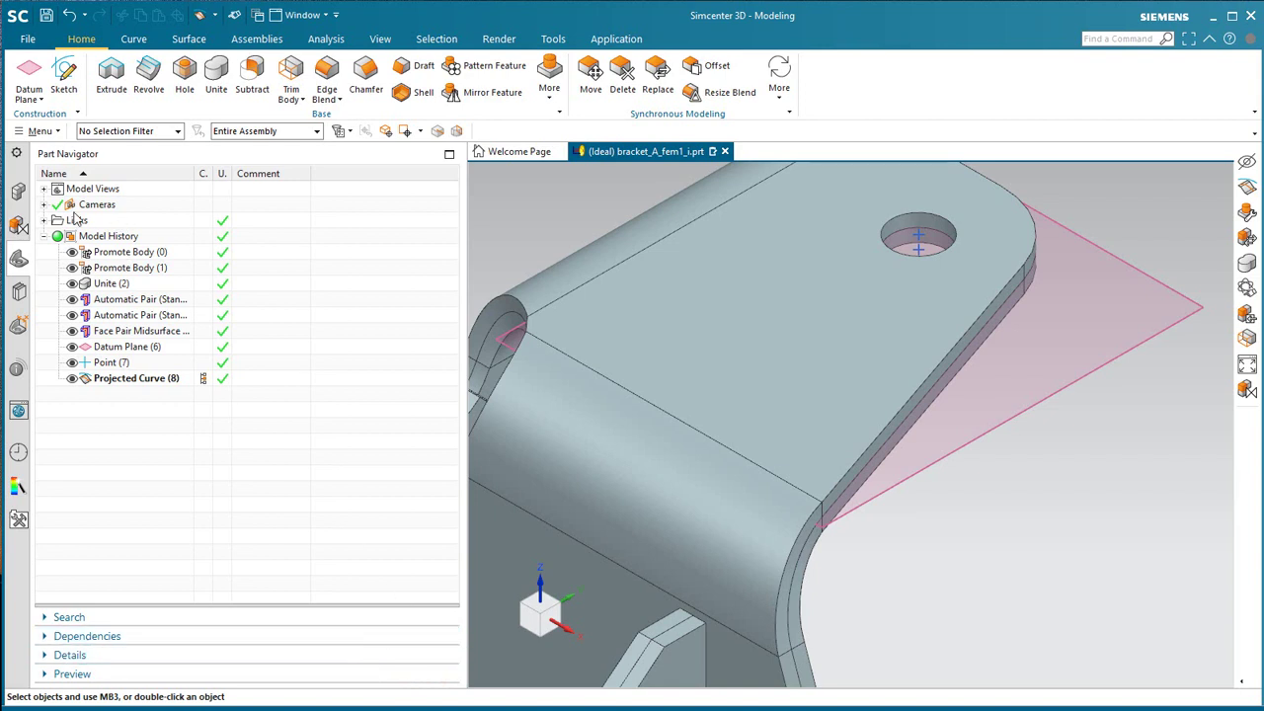
# Display bracket_A_fem1 from the expanded Session tree and dismiss the polygon update log
pyautogui.click(19, 193)
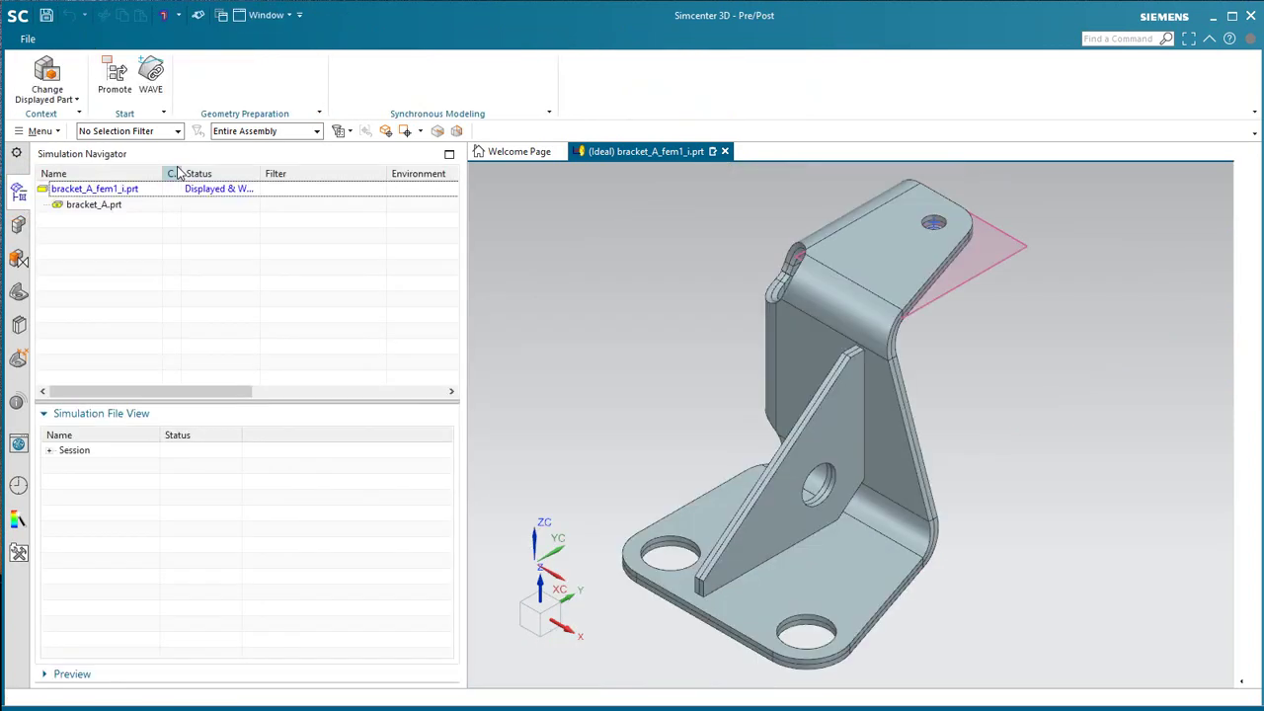
pyautogui.rightClick(79, 451)
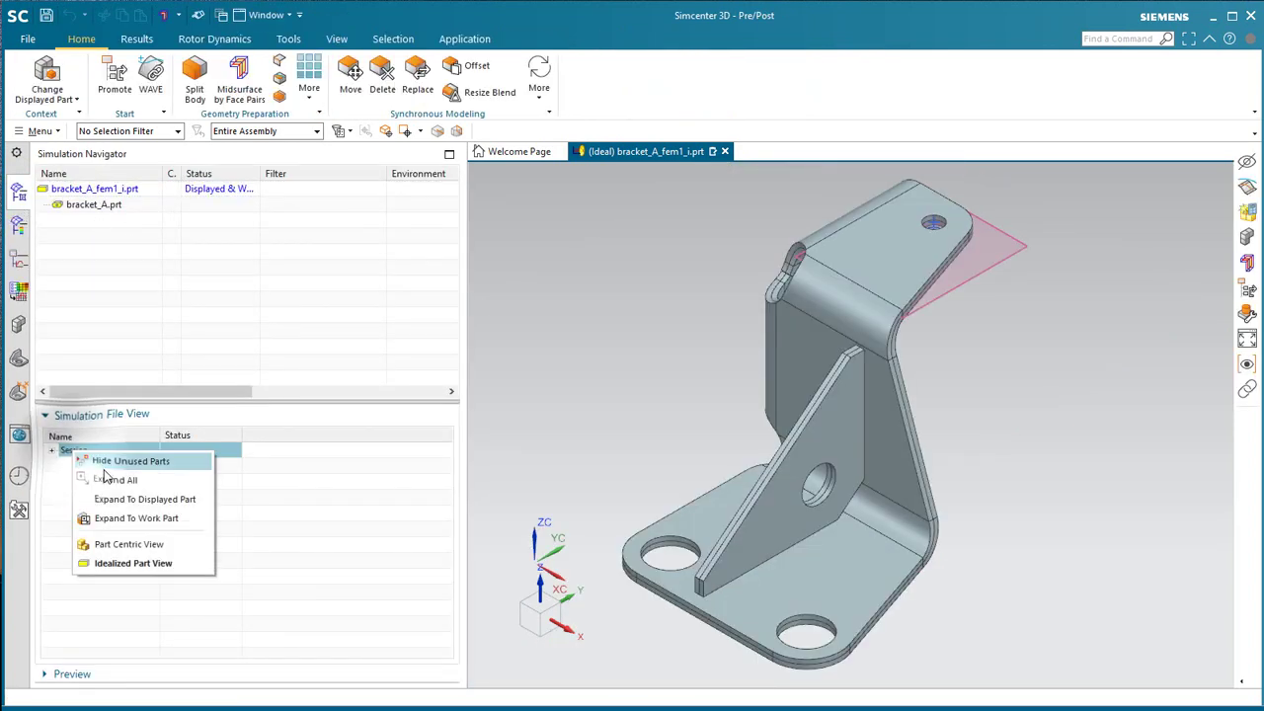
pyautogui.click(113, 481)
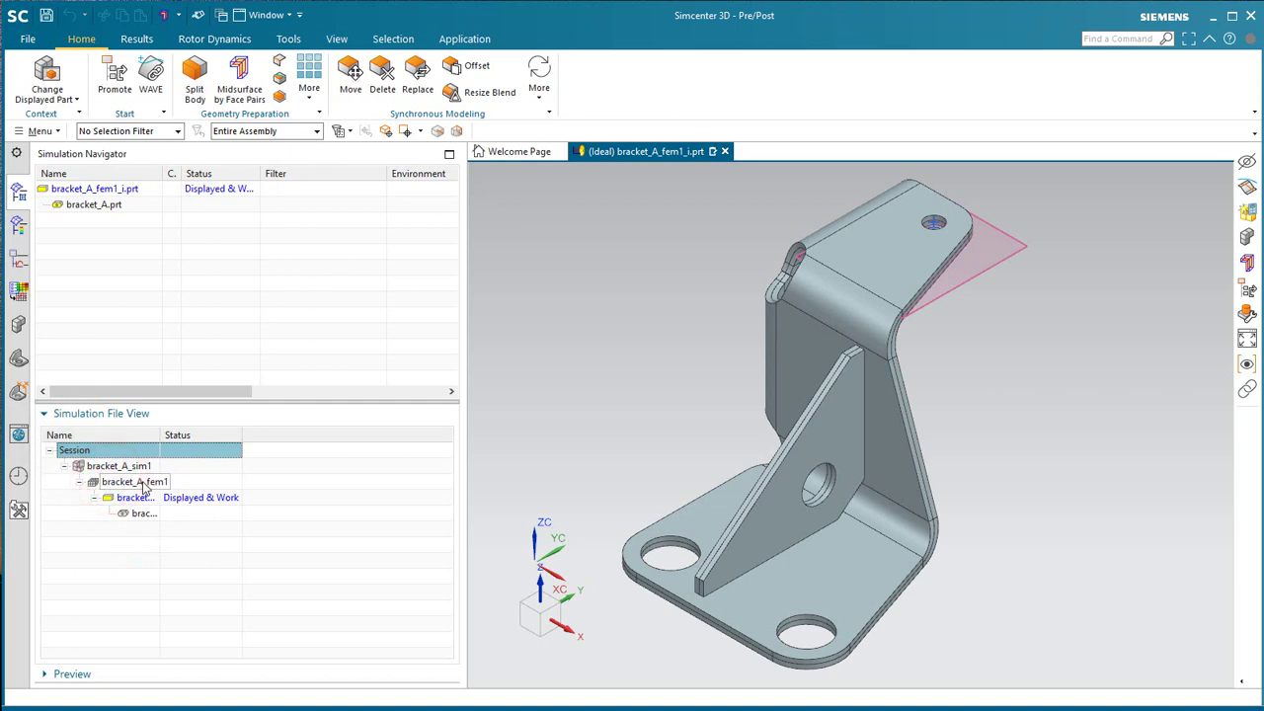
pyautogui.doubleClick(143, 484)
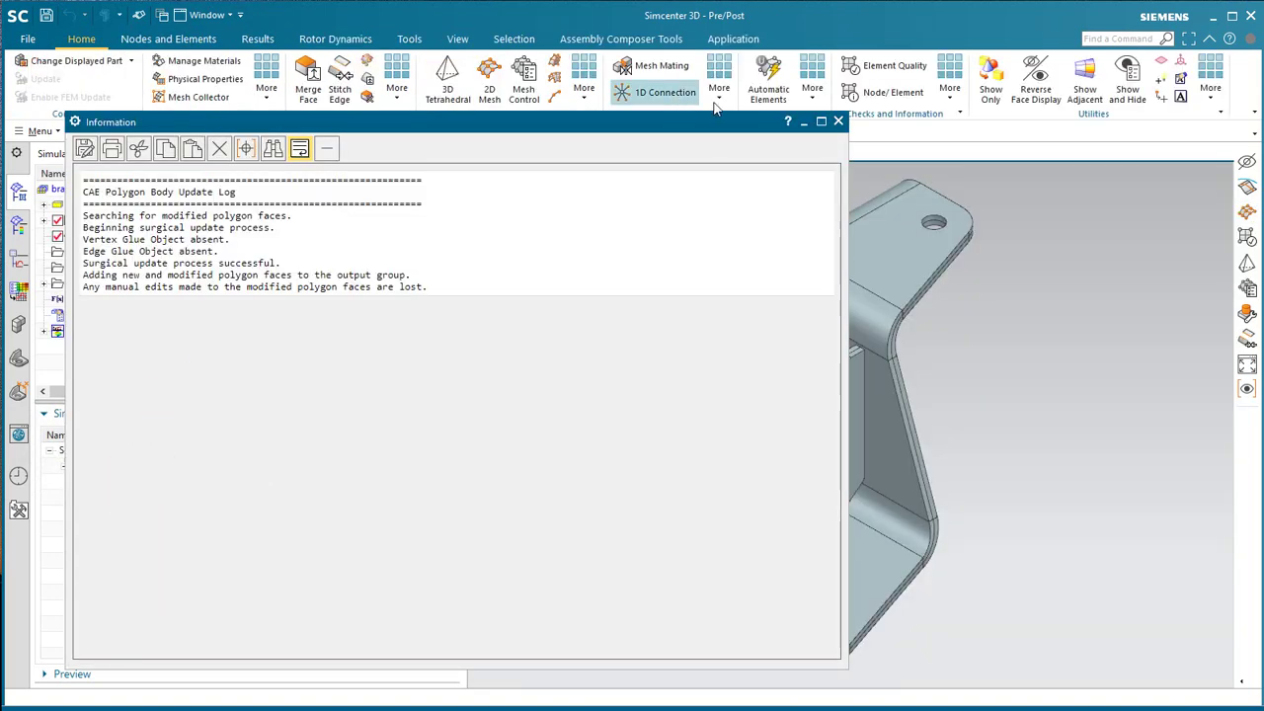
pyautogui.click(838, 121)
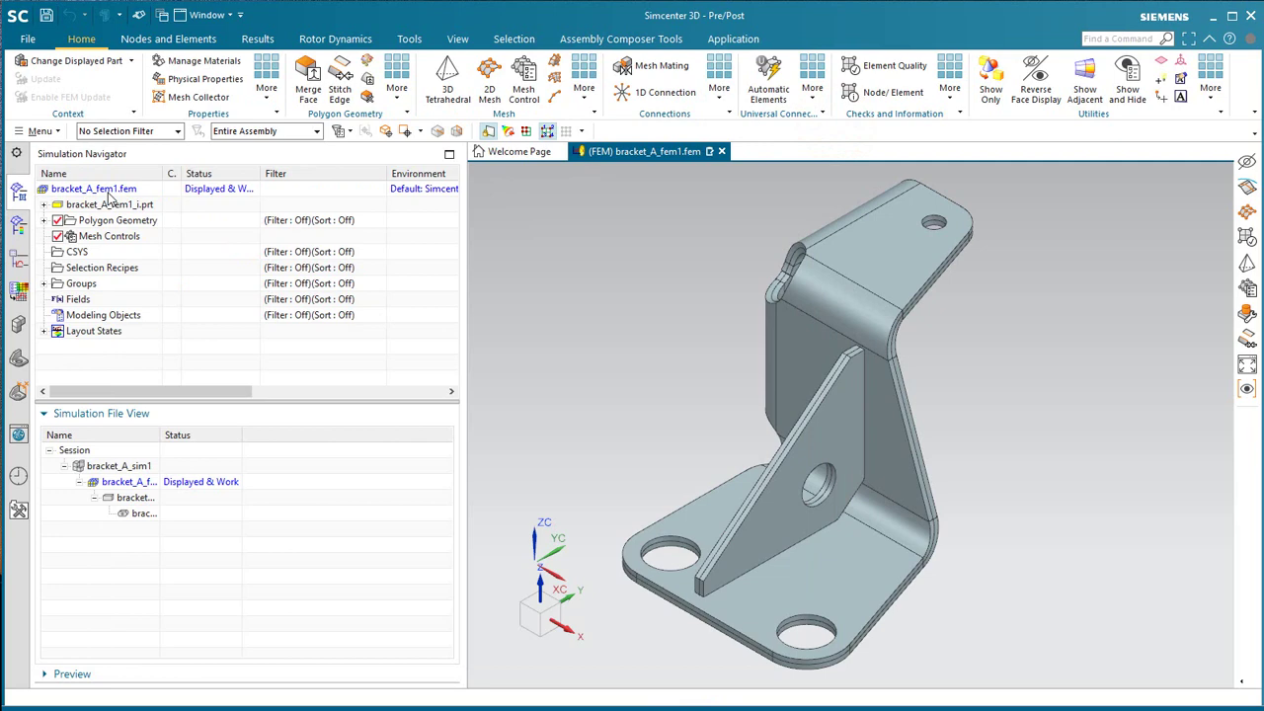
# Enable Points in the bracket_A_fem1.fem geometry options
pyautogui.rightClick(110, 198)
pyautogui.click(161, 275)
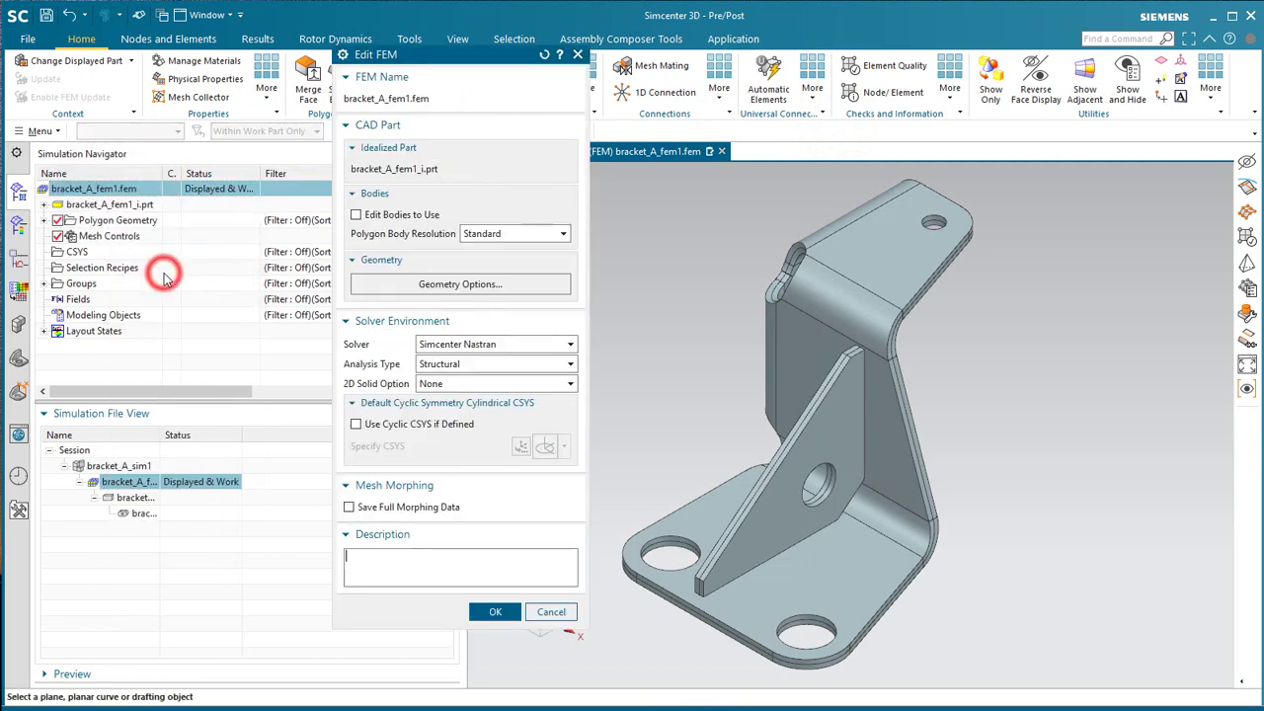
pyautogui.click(468, 285)
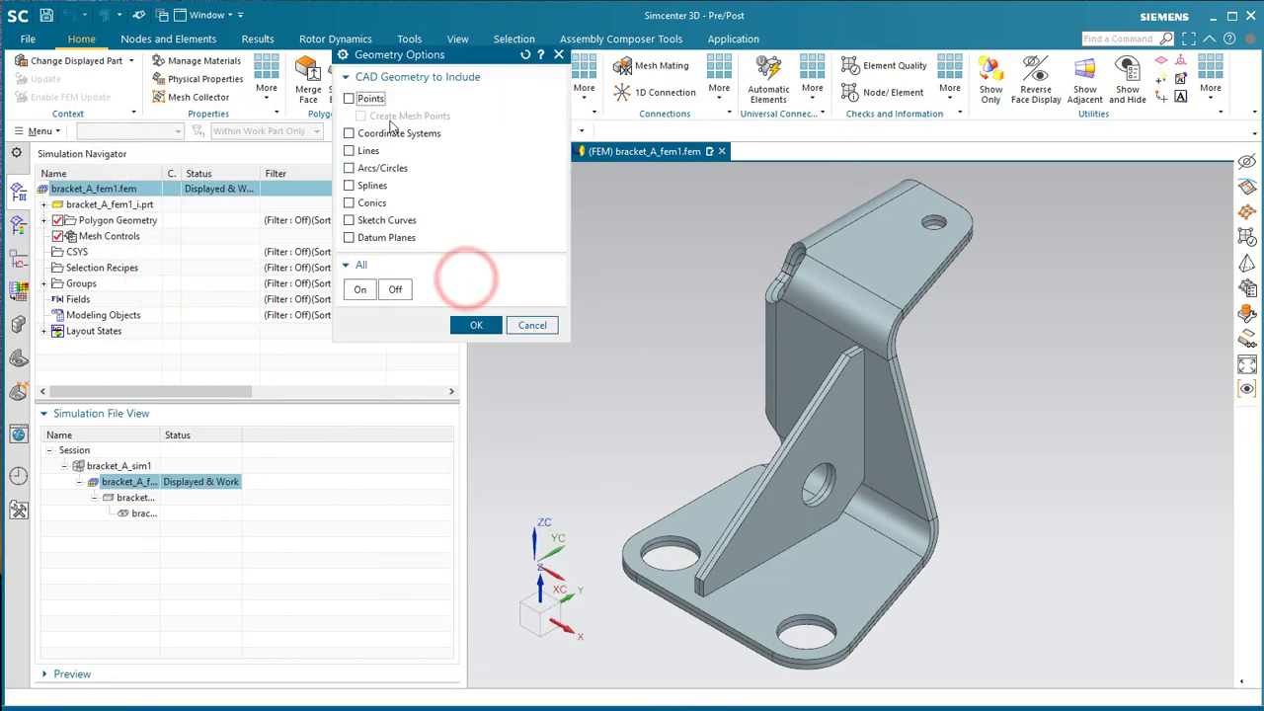
pyautogui.click(362, 100)
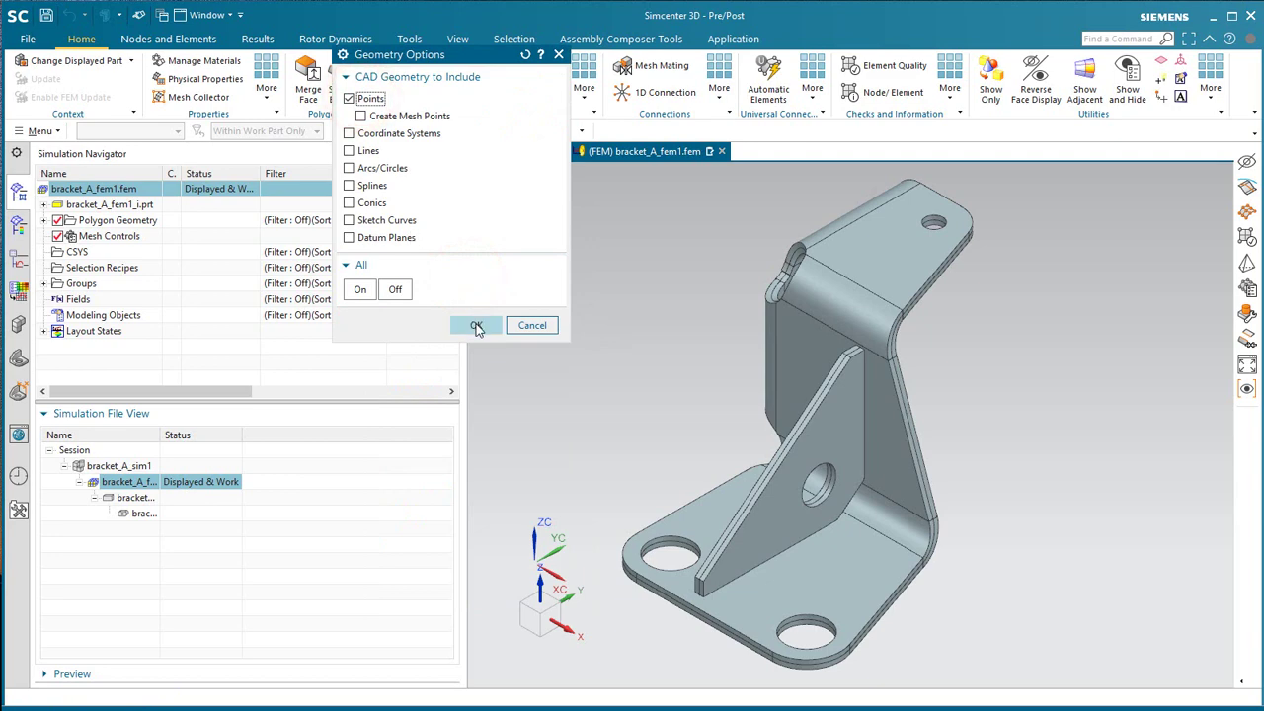
pyautogui.click(476, 327)
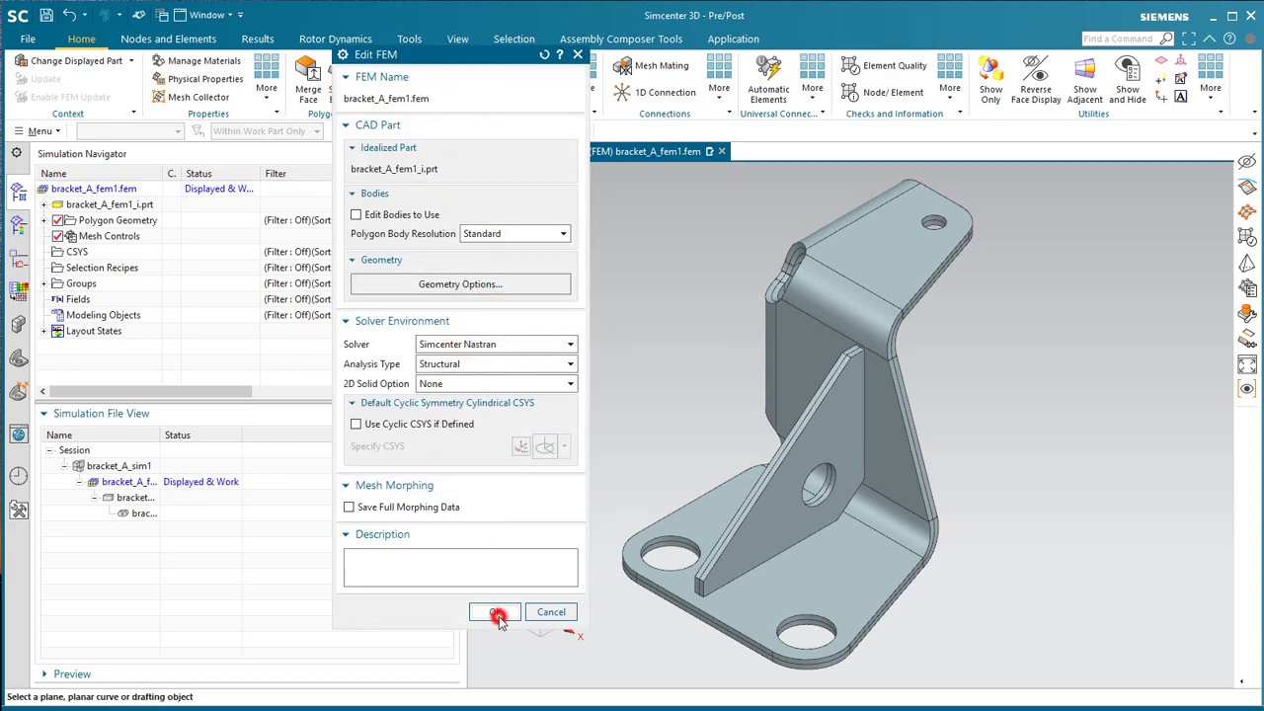
pyautogui.click(497, 613)
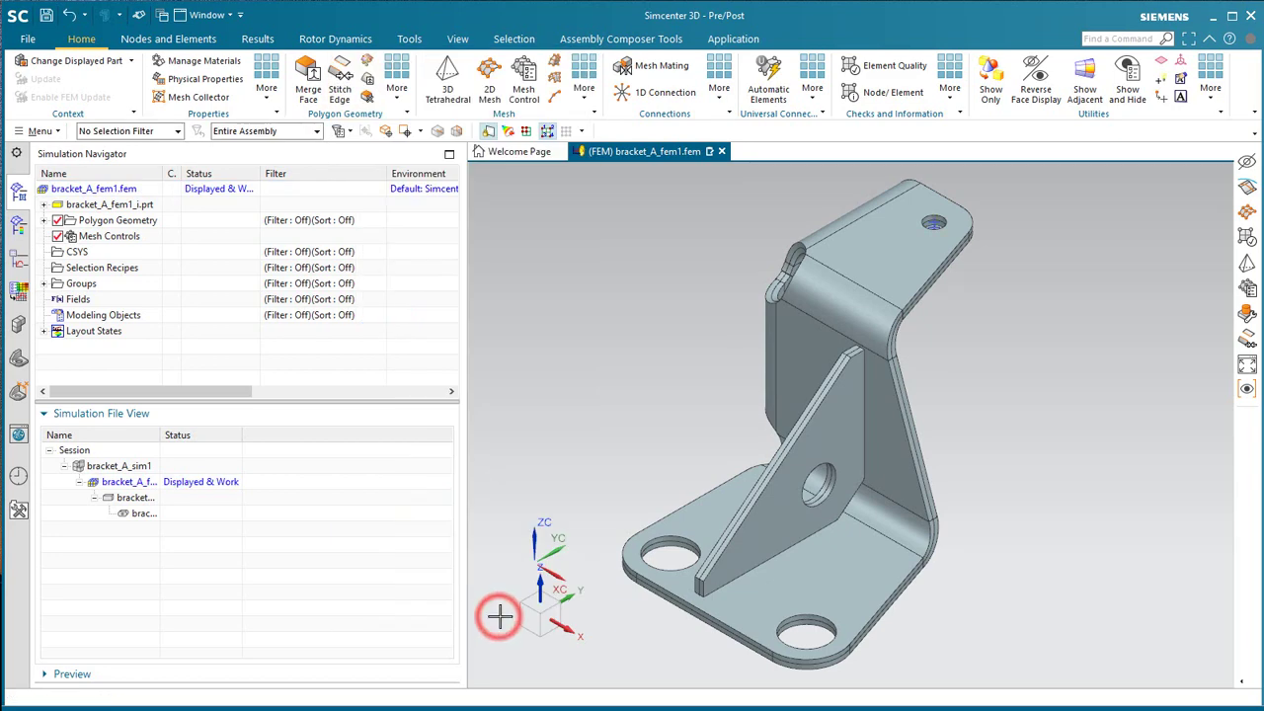
# Hide the BRACKET_A (2) polygon body and orbit to inspect the hole
pyautogui.click(44, 221)
pyautogui.click(74, 236)
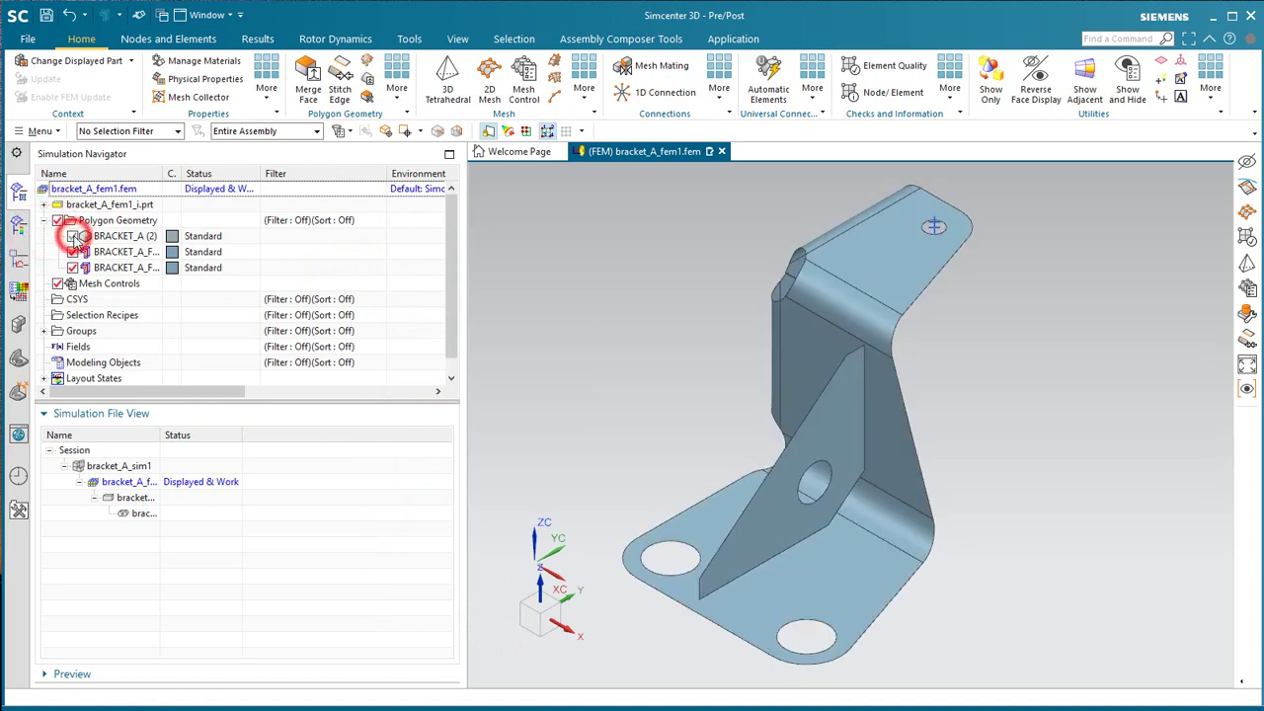
pyautogui.moveTo(591, 404); pyautogui.dragTo(658, 407, button='middle')
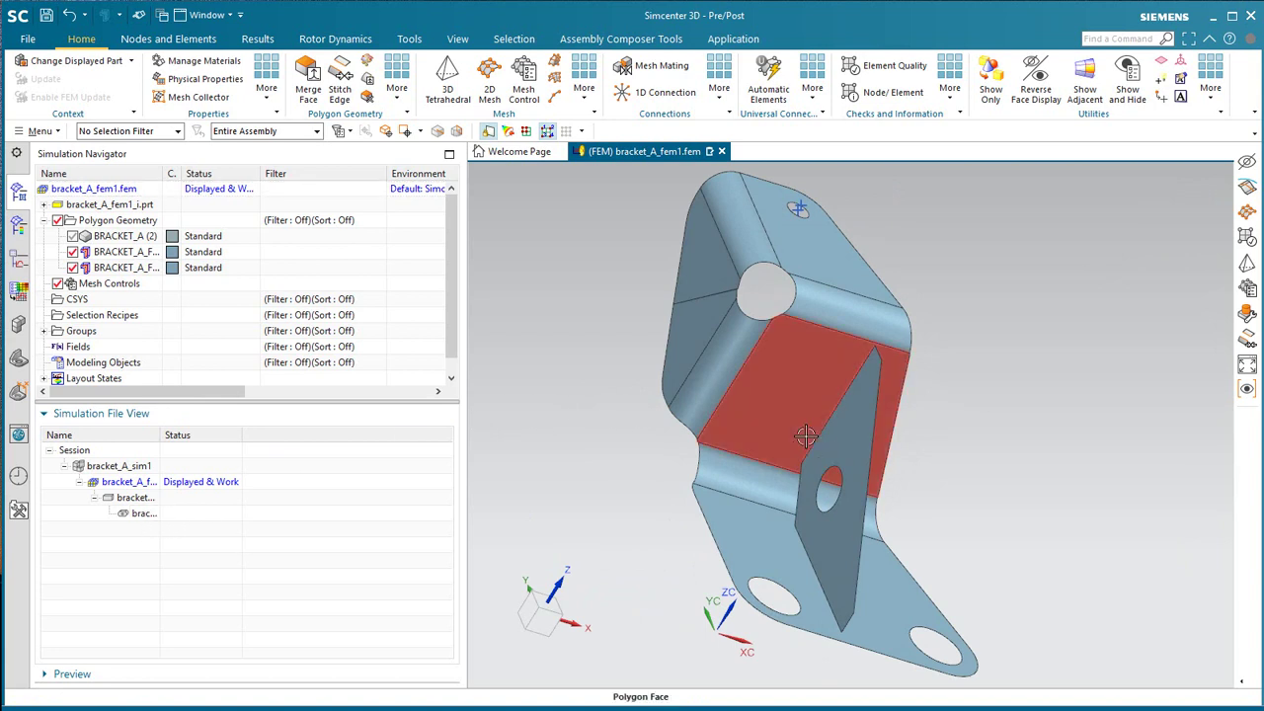
pyautogui.moveTo(832, 458); pyautogui.dragTo(787, 334, button='middle')
# Stitch the two midsurface polygon bodies edge to edge at 0.1 in tolerance
pyautogui.scroll(3, 786, 334)
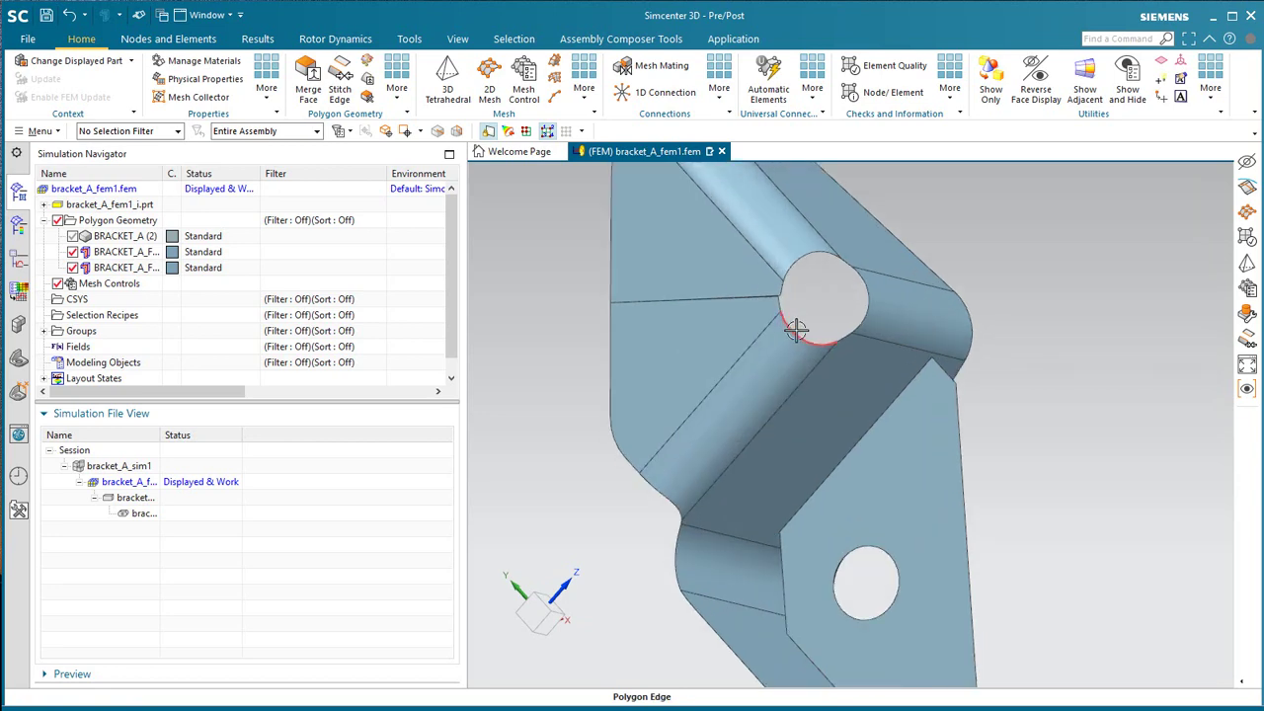
pyautogui.click(340, 79)
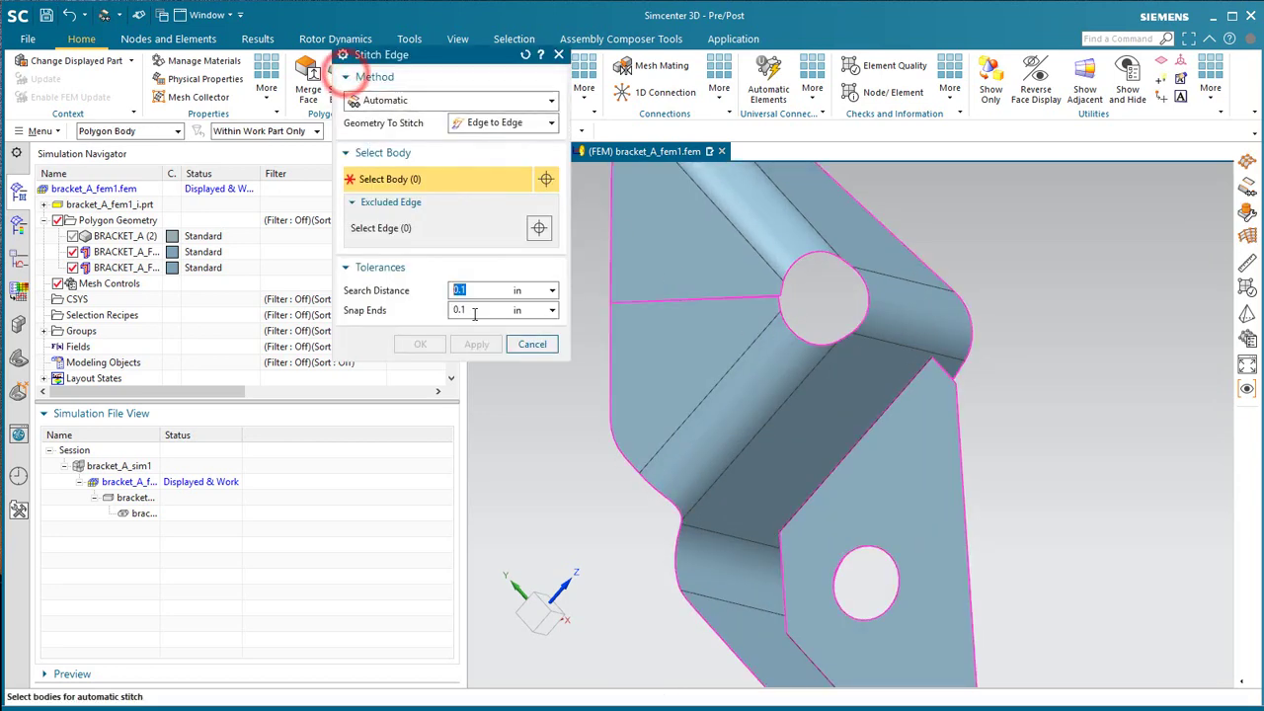
pyautogui.click(668, 358)
pyautogui.click(933, 475)
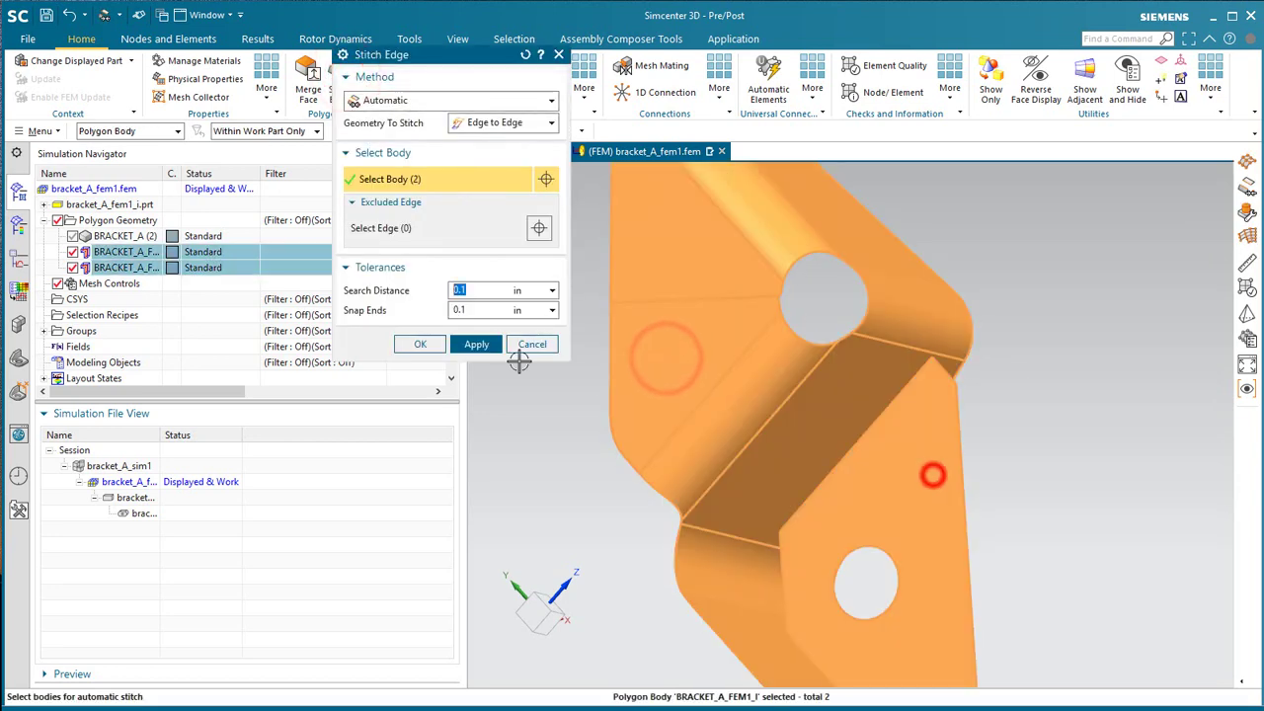
pyautogui.scroll(2, 725, 349)
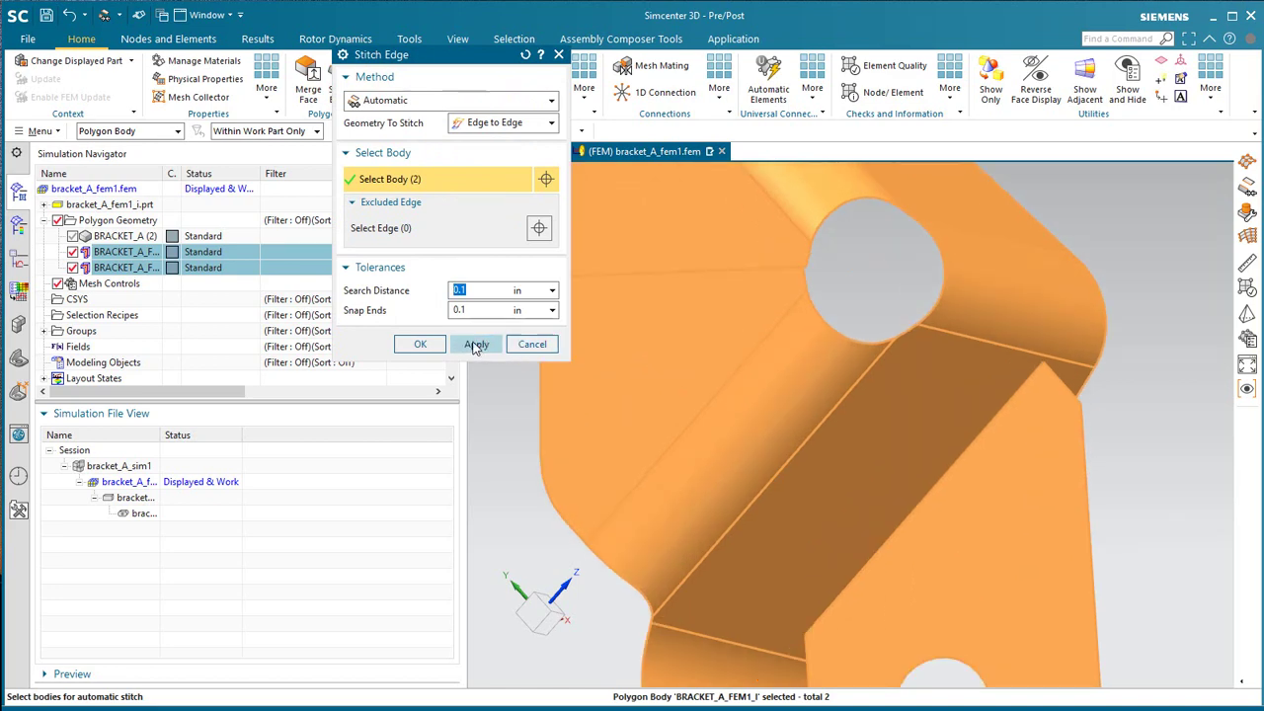
pyautogui.click(473, 344)
pyautogui.click(531, 344)
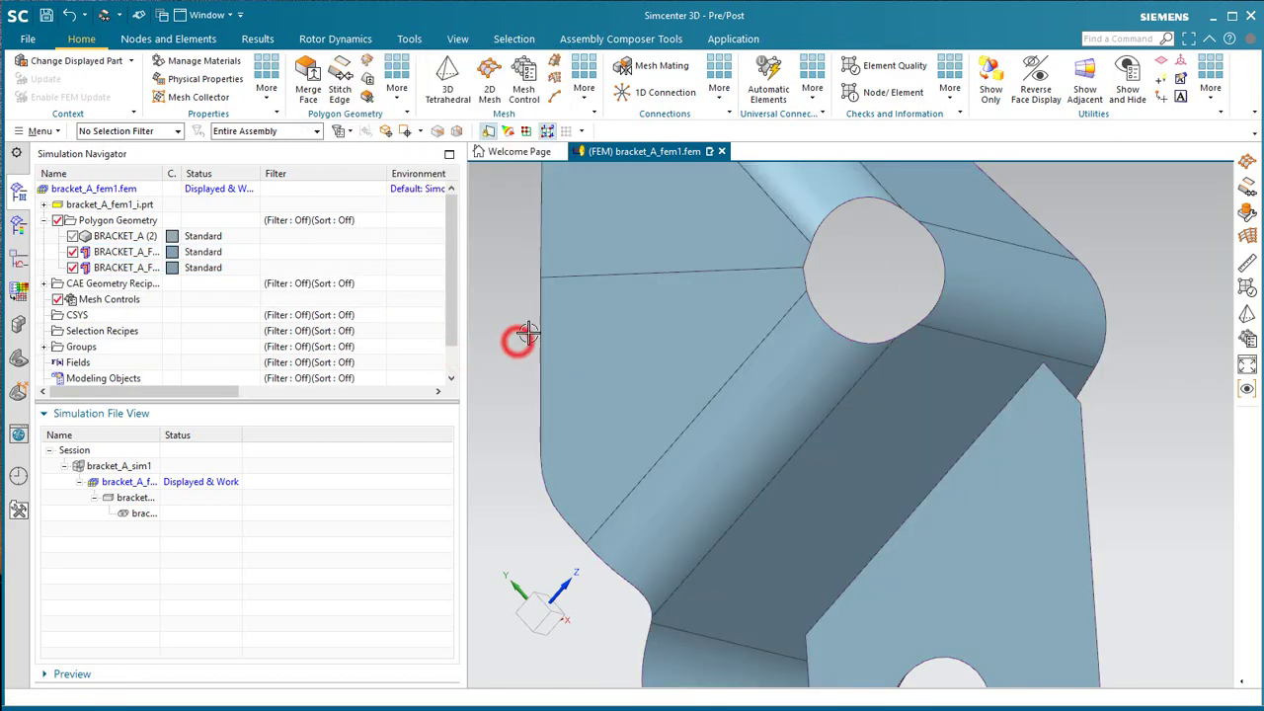
pyautogui.scroll(-3, 697, 351)
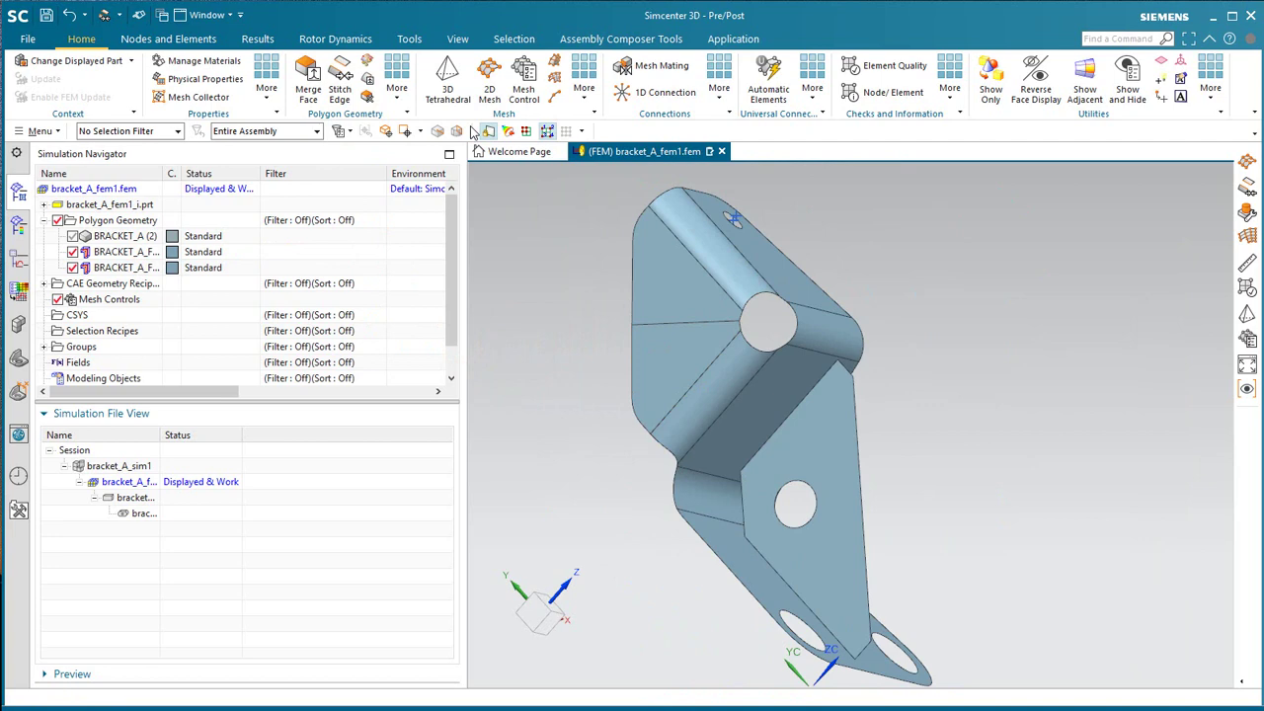
# Paver-mesh both bracket bodies with 0.1 in CQUAD4 elements, Match Edges off, point creation None
pyautogui.click(487, 81)
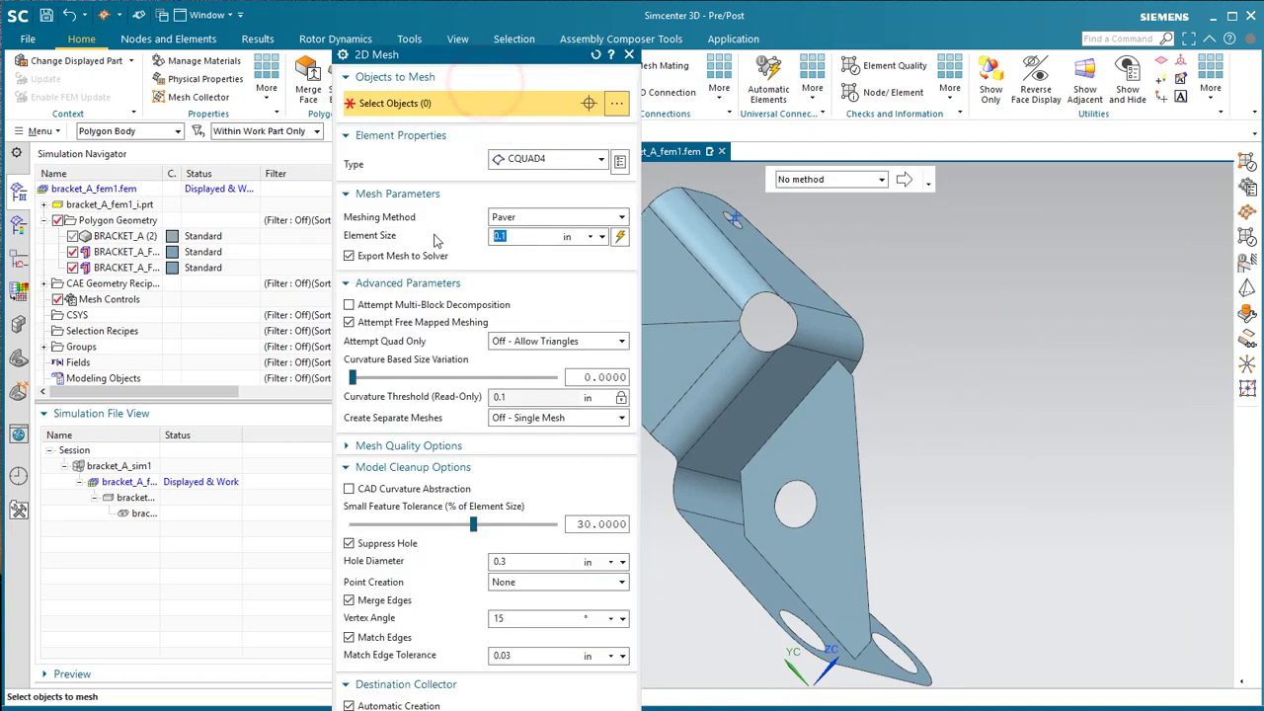
pyautogui.moveTo(487, 61); pyautogui.dragTo(282, 22)
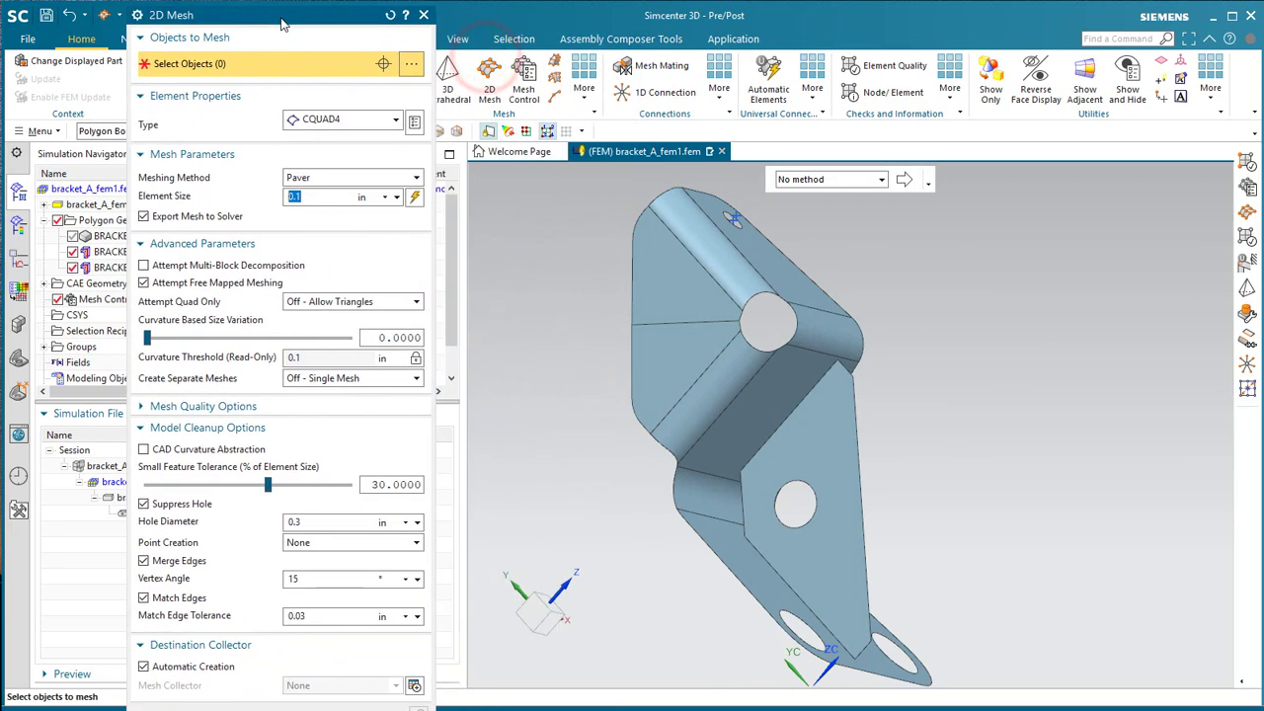
pyautogui.click(755, 403)
pyautogui.click(824, 441)
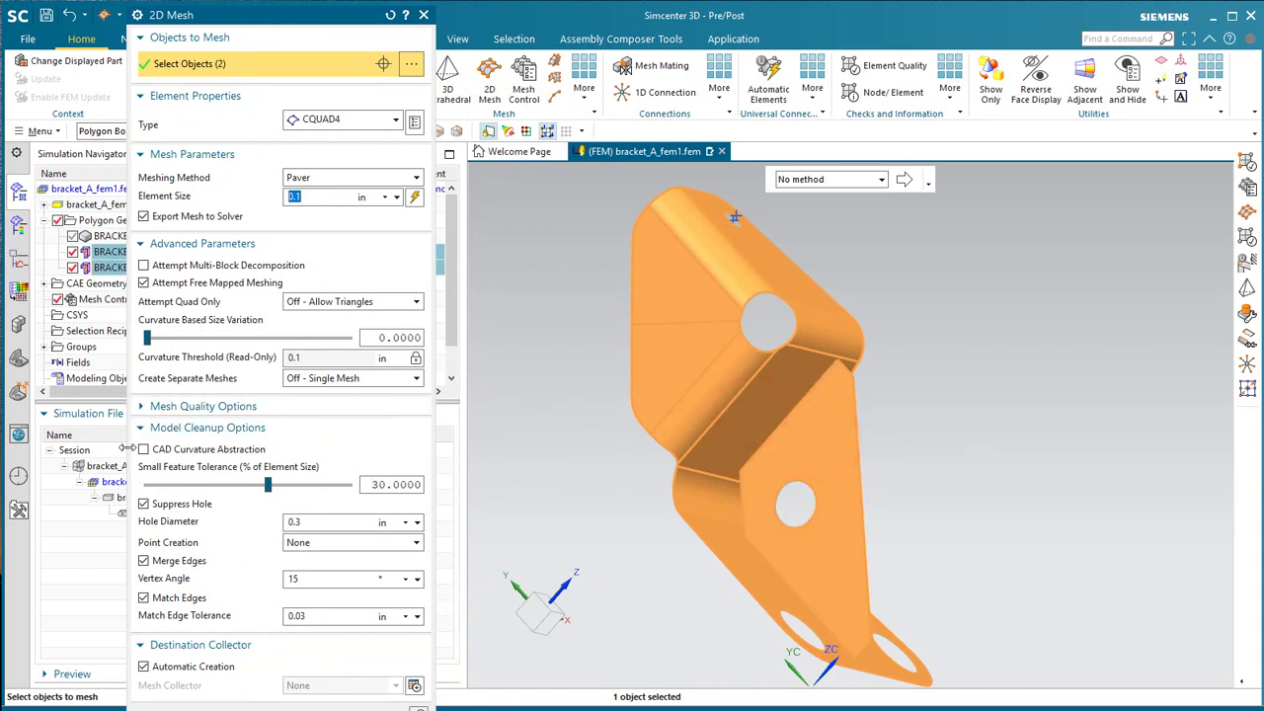
pyautogui.click(309, 550)
pyautogui.click(309, 548)
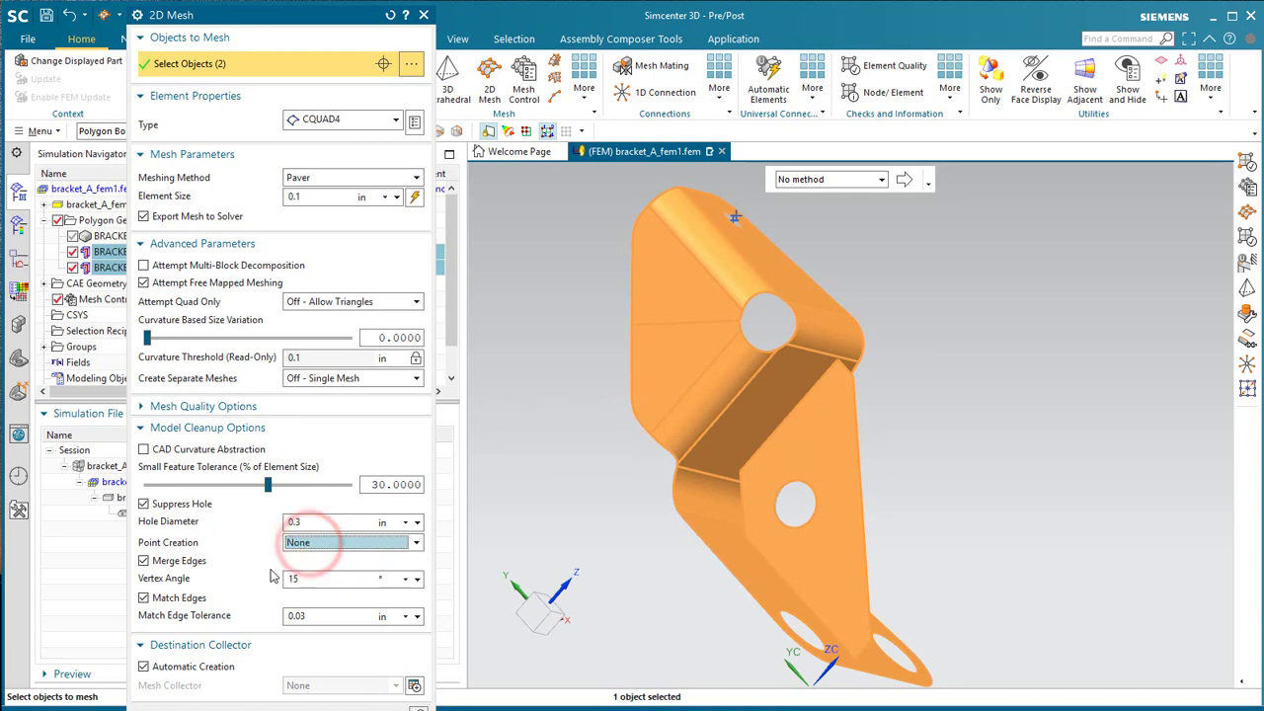
pyautogui.click(170, 598)
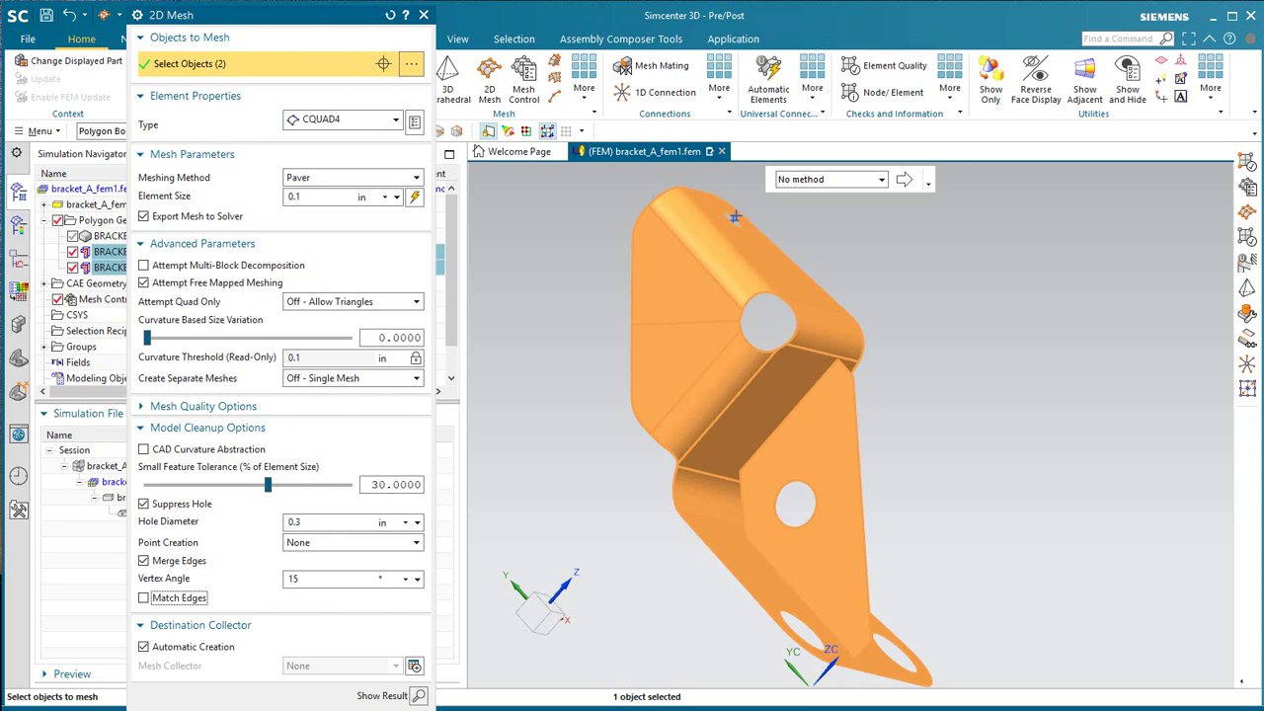
pyautogui.moveTo(193, 698); pyautogui.dragTo(192, 642)
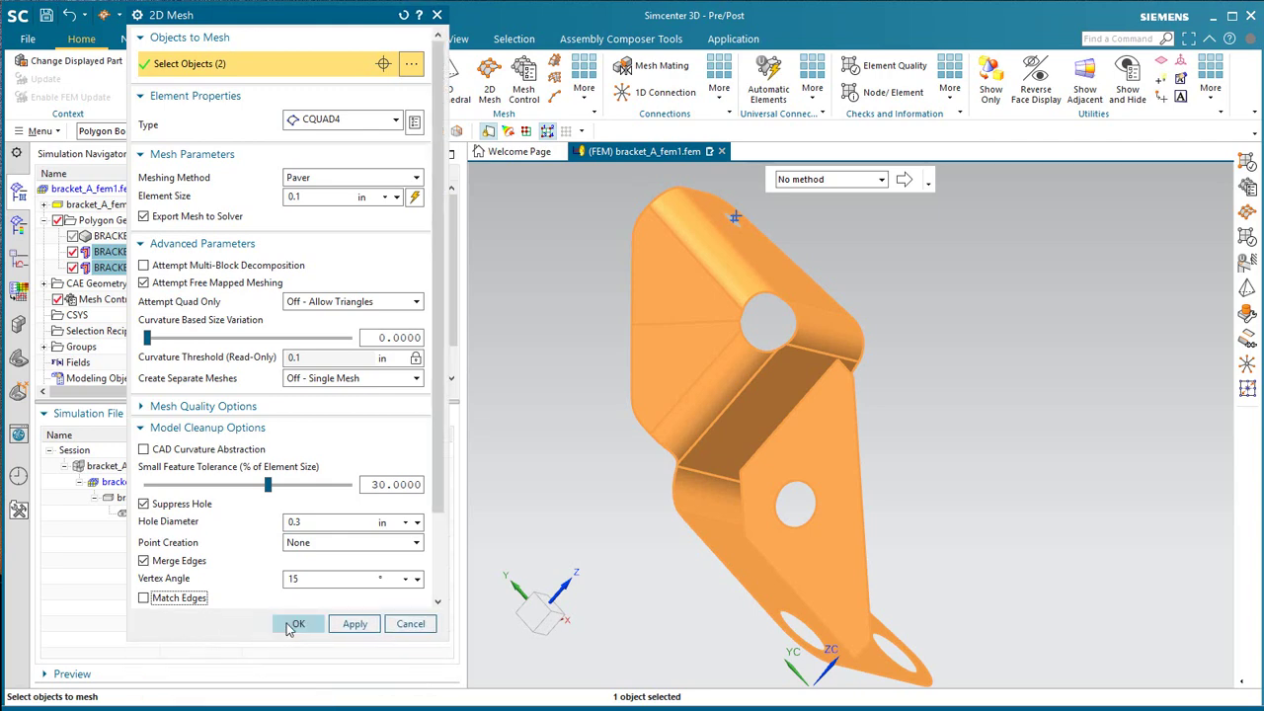
pyautogui.click(295, 625)
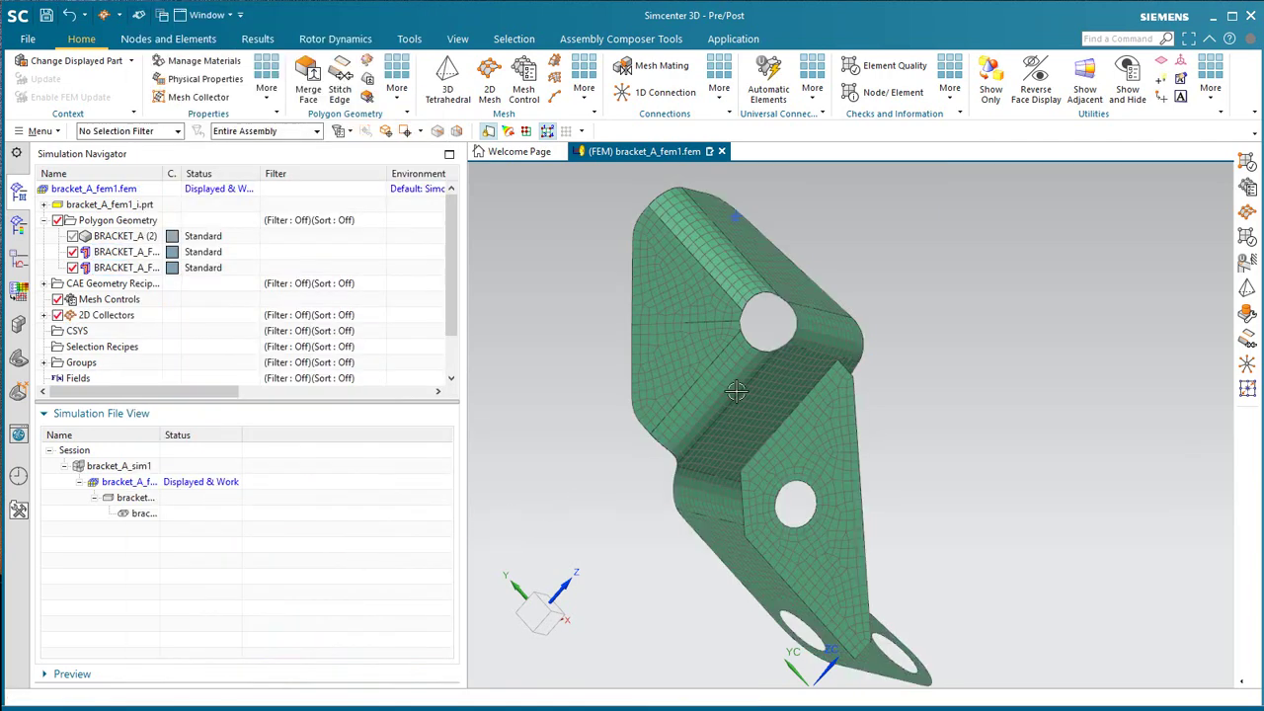
pyautogui.moveTo(775, 357); pyautogui.dragTo(743, 260, button='middle')
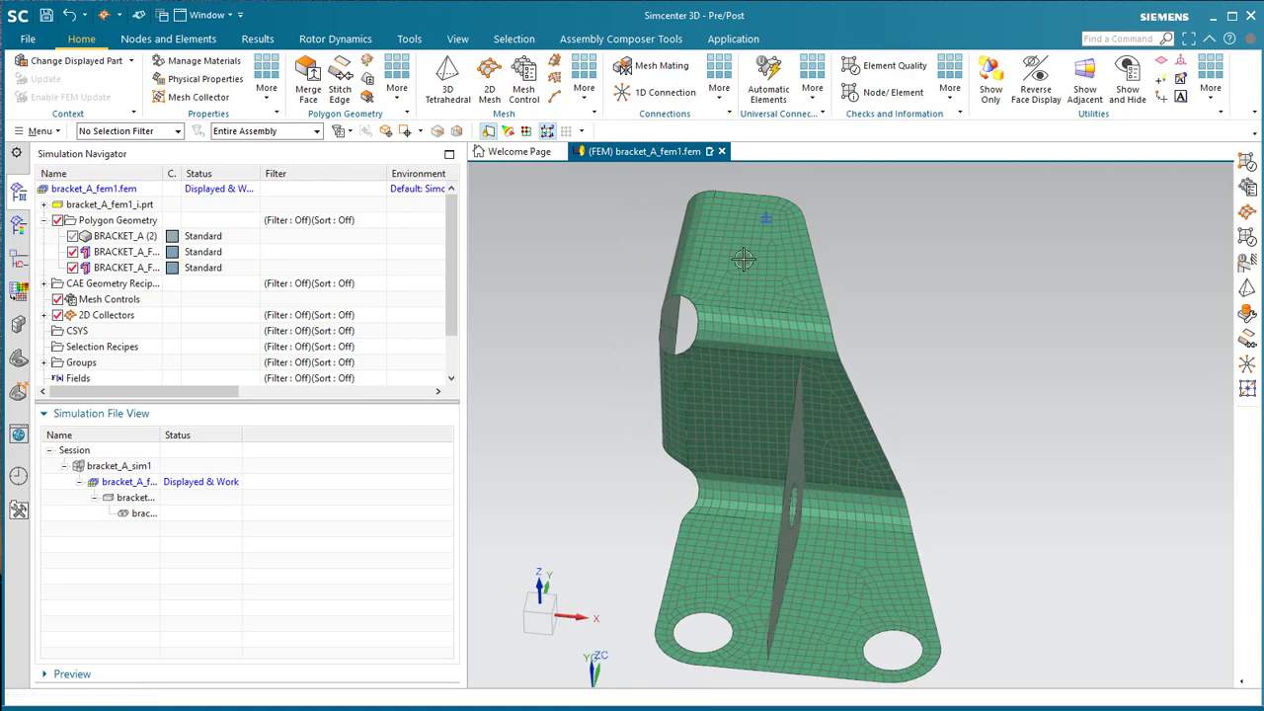
pyautogui.scroll(5, 772, 213)
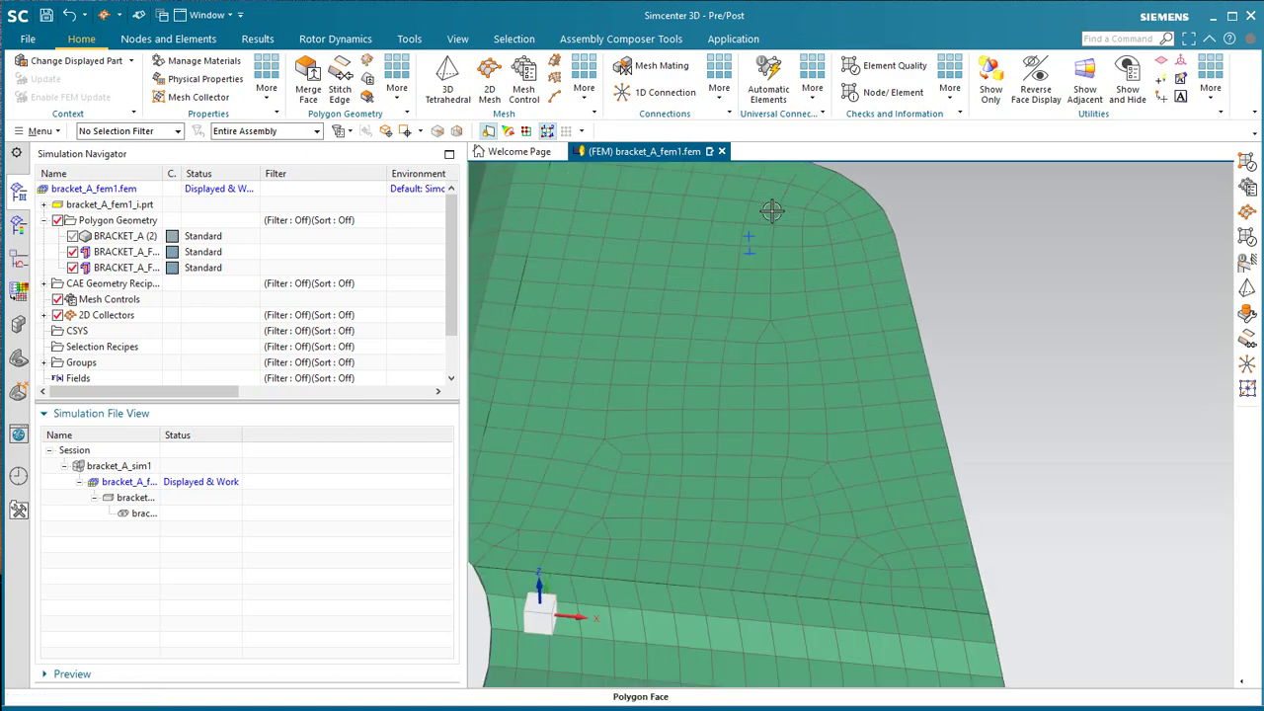
# Create a proximity selection recipe on the bracket mesh capturing nodes within 0.125 in of the top-face point
pyautogui.rightClick(111, 347)
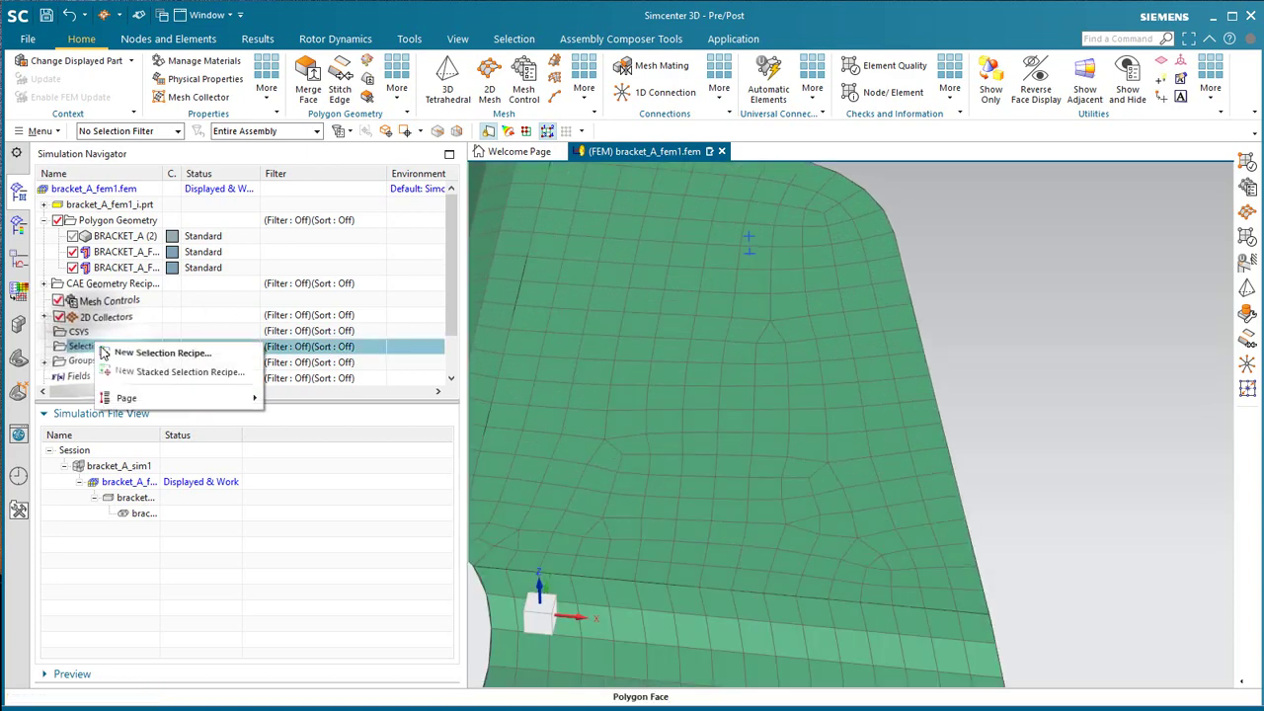
pyautogui.click(138, 358)
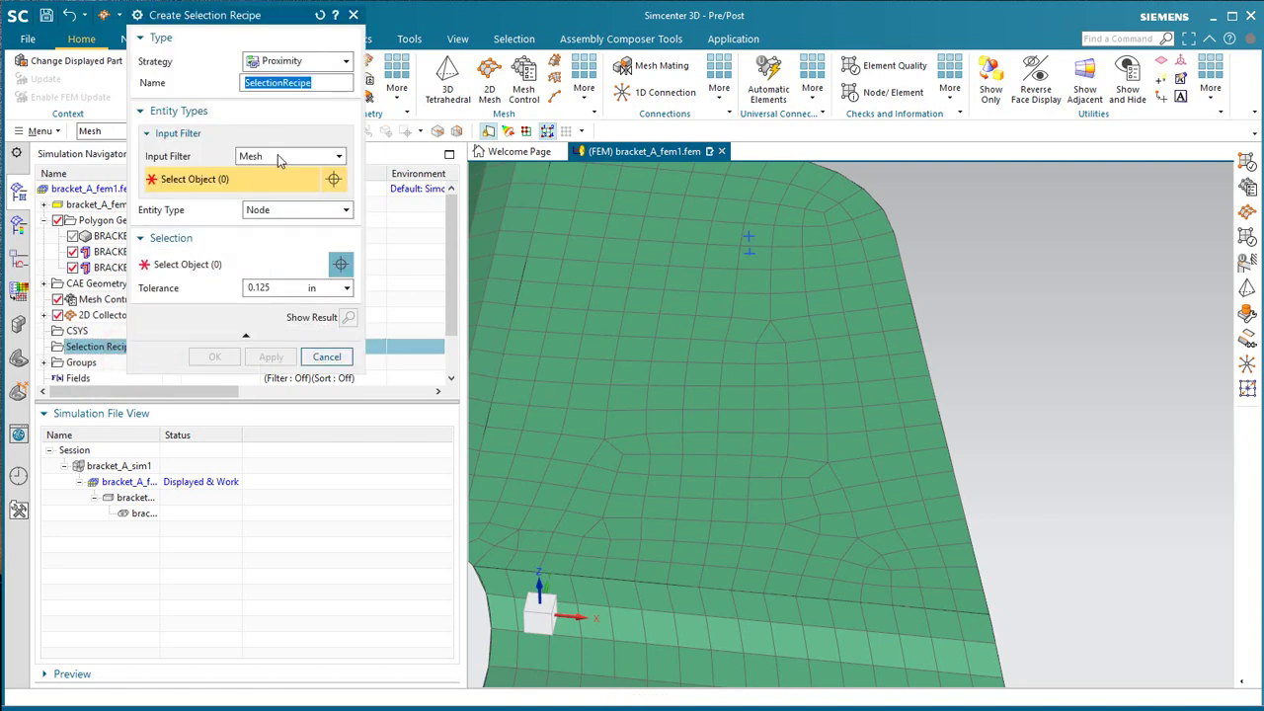
pyautogui.click(822, 339)
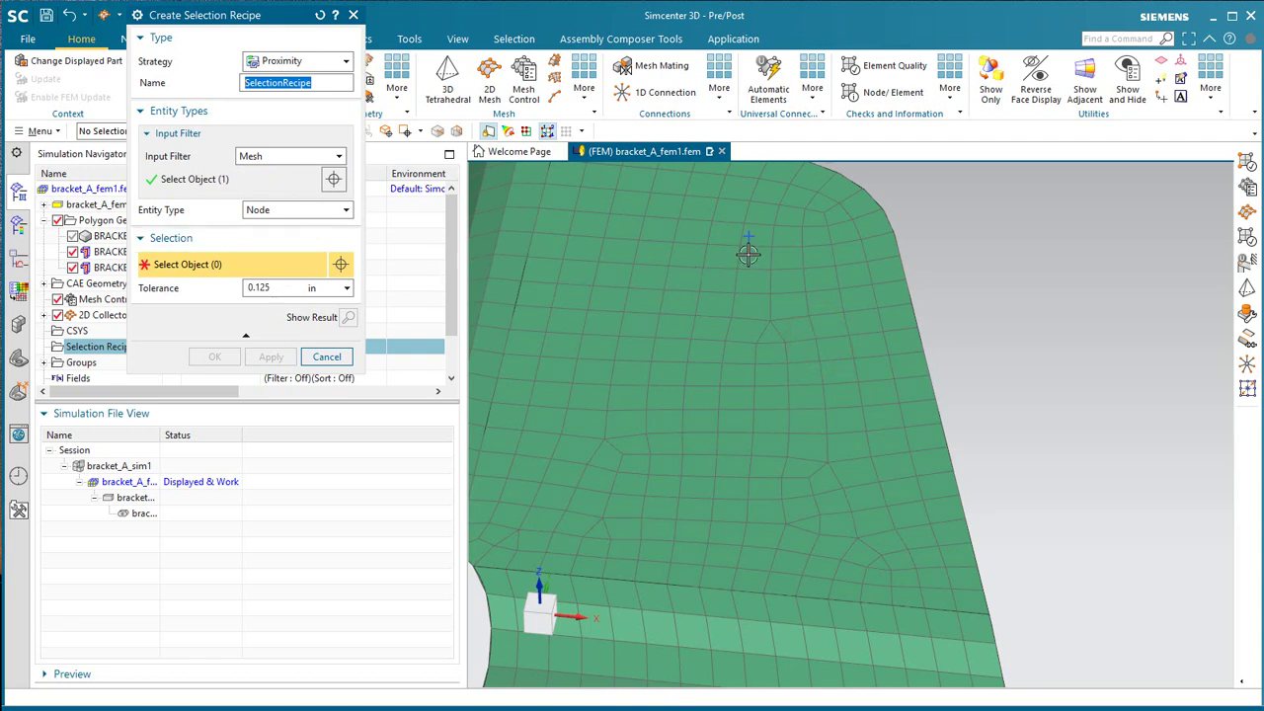
pyautogui.click(747, 254)
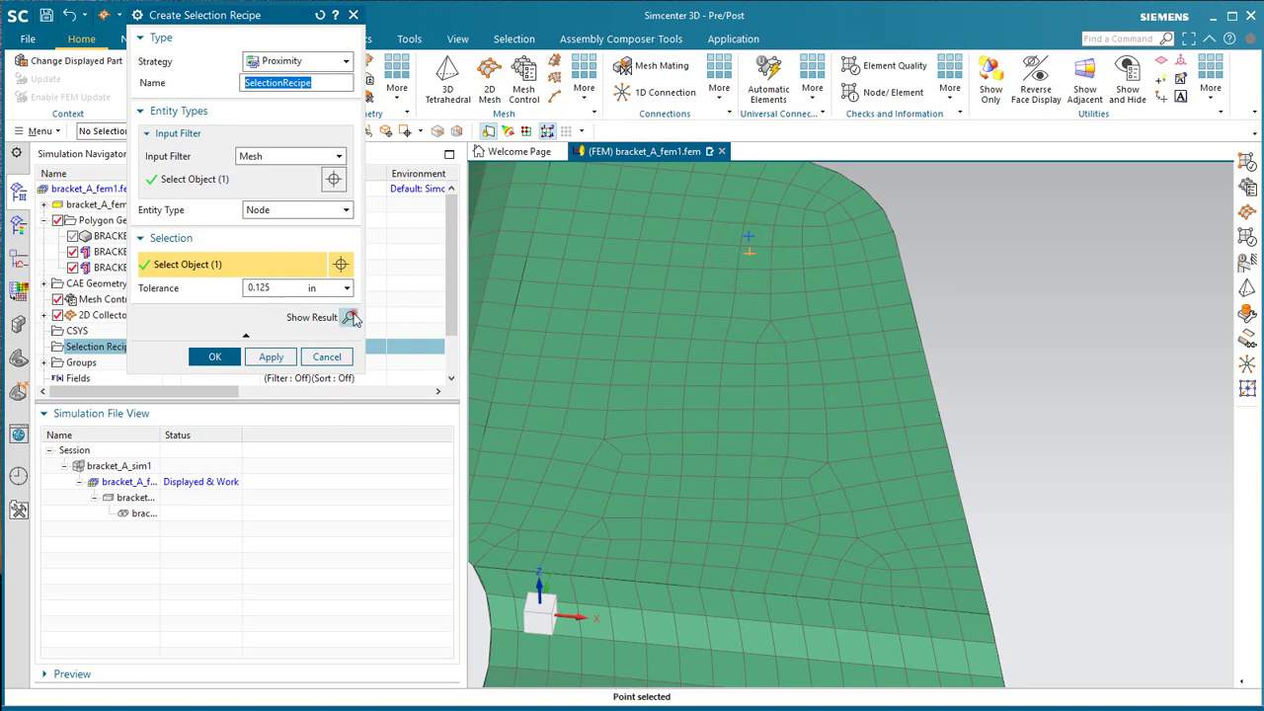
pyautogui.click(350, 317)
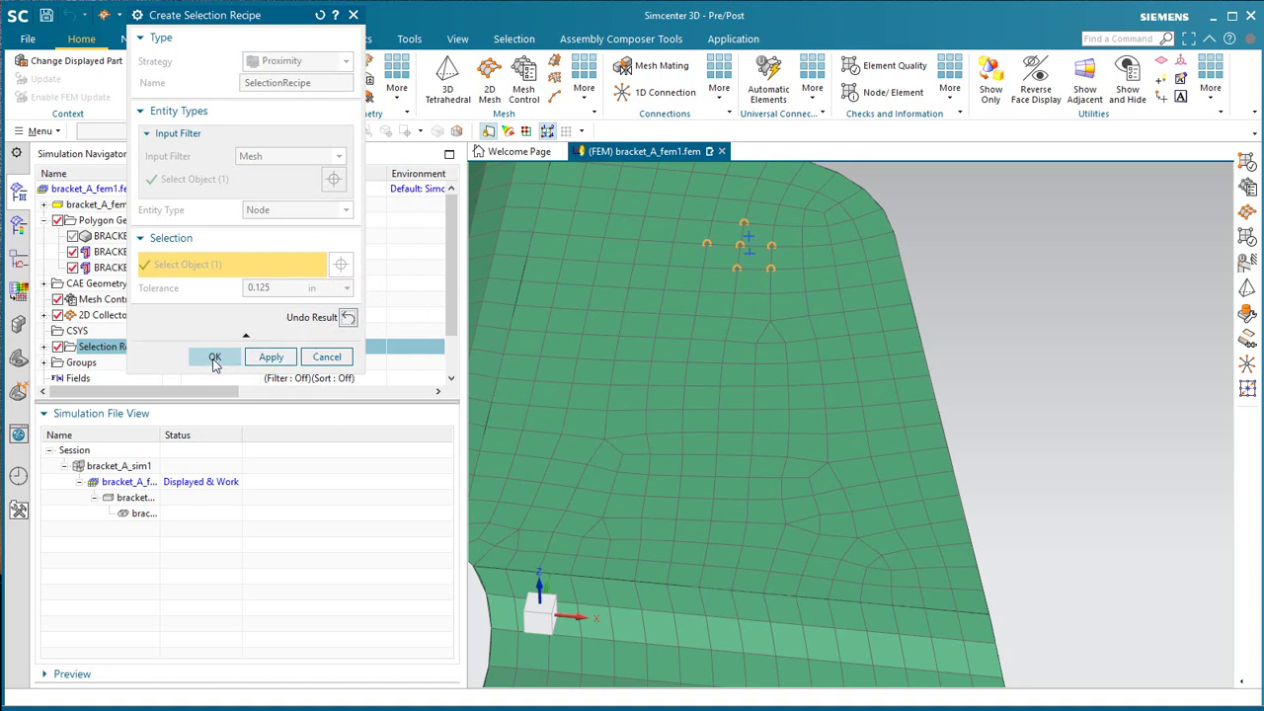
pyautogui.click(214, 359)
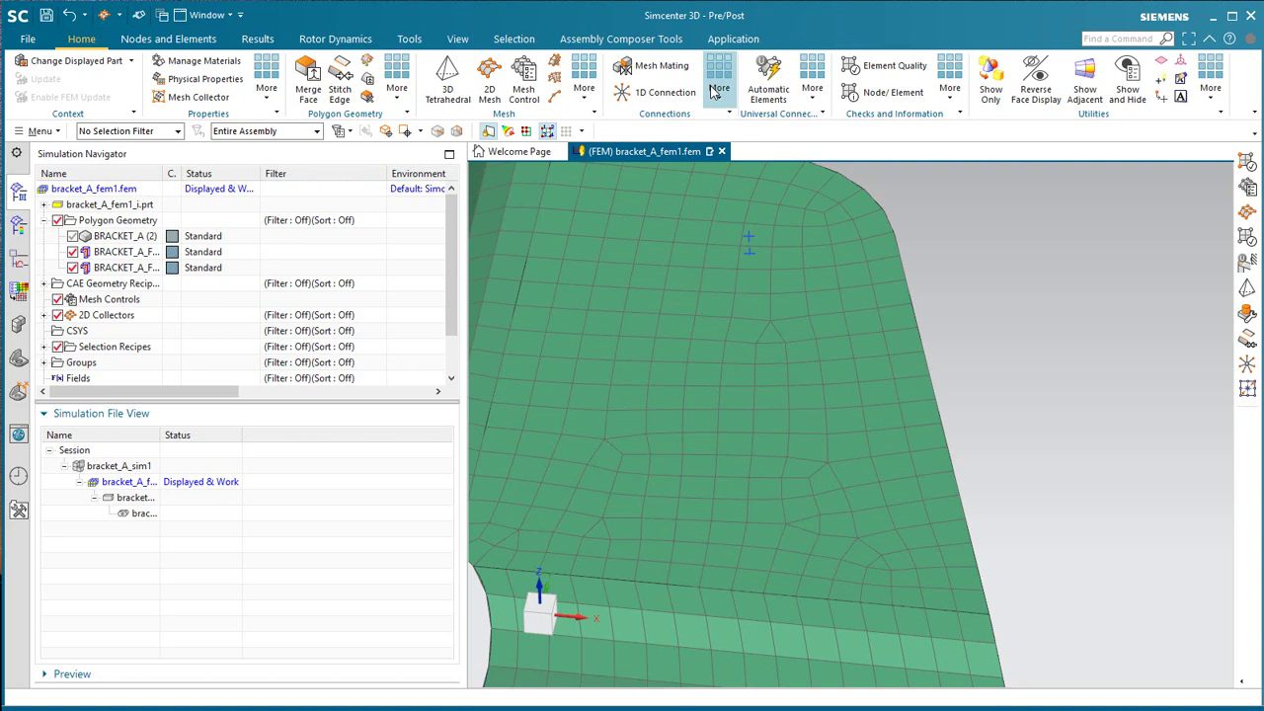
# Start a rigid connection with a spider independent side, no dependent target, centred on the top-face point
pyautogui.click(812, 88)
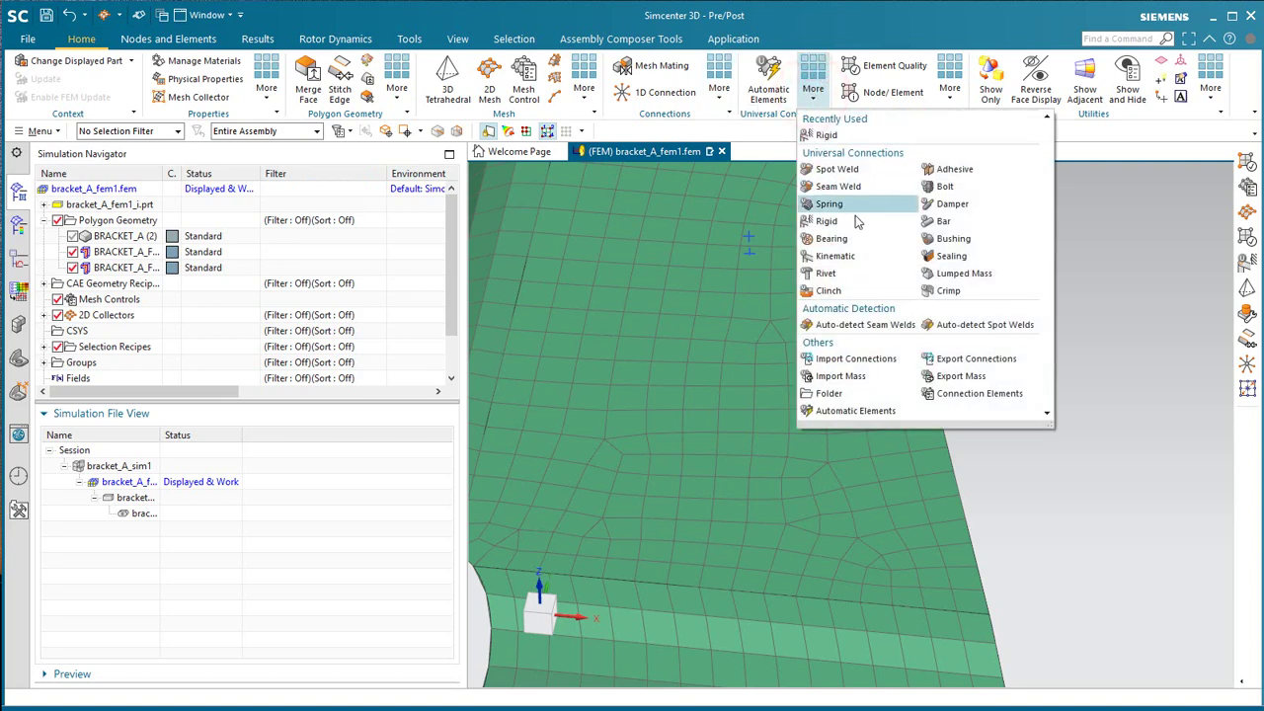
pyautogui.click(843, 222)
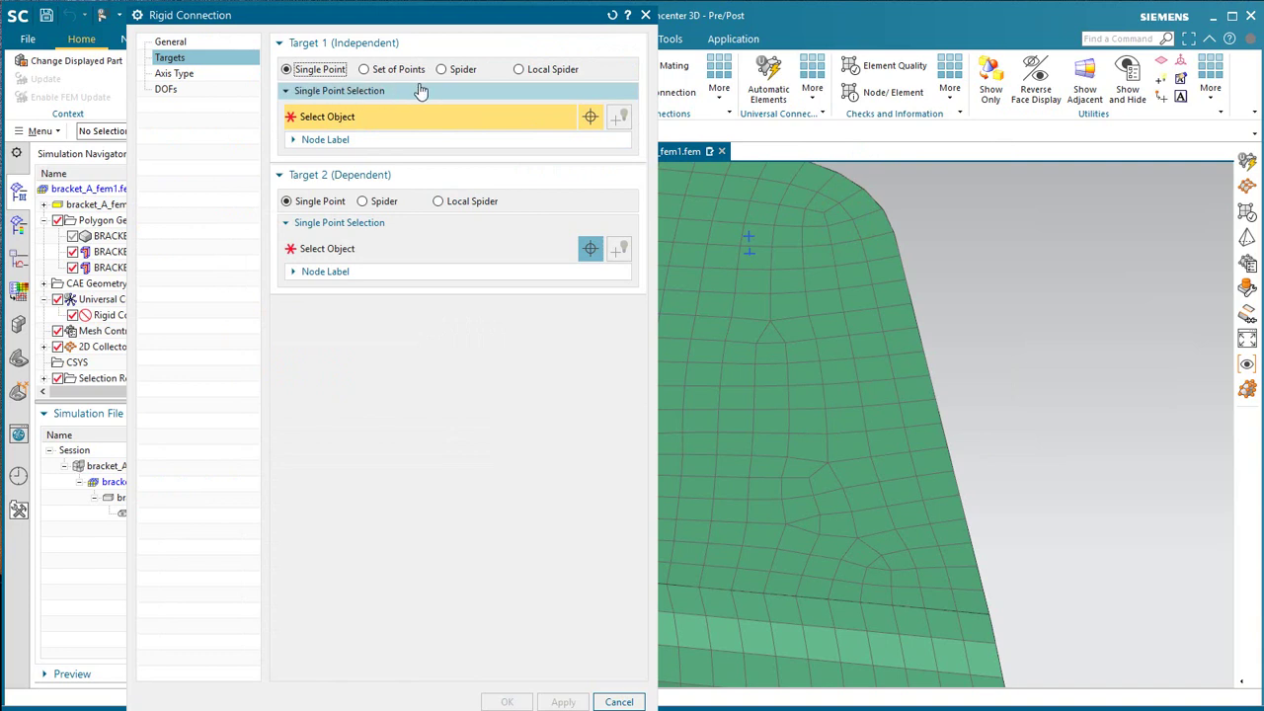
pyautogui.click(457, 70)
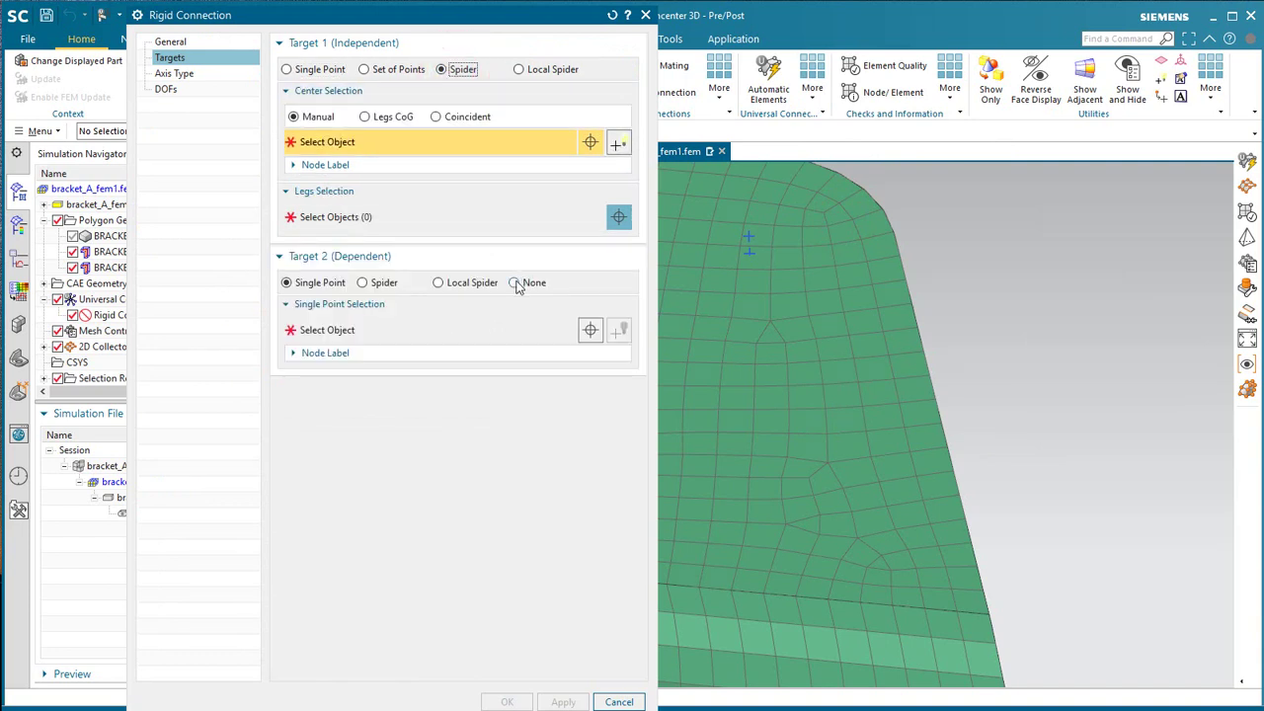
pyautogui.click(515, 283)
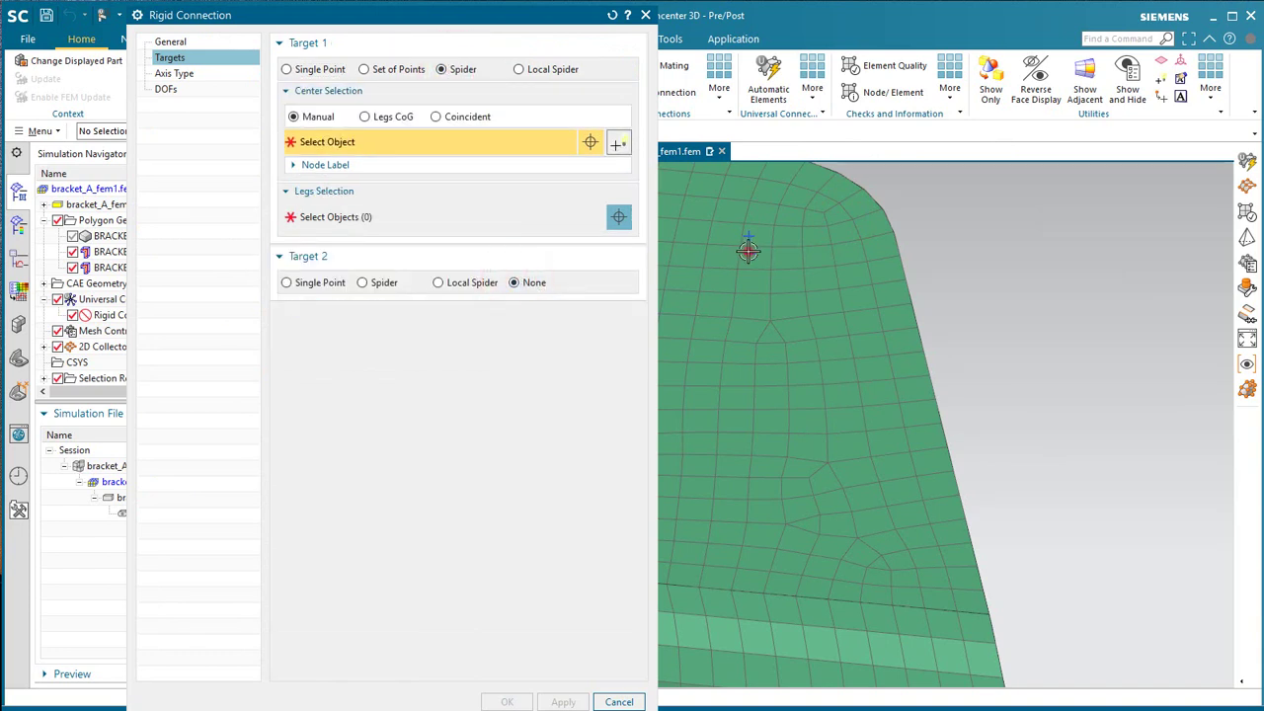
pyautogui.click(748, 251)
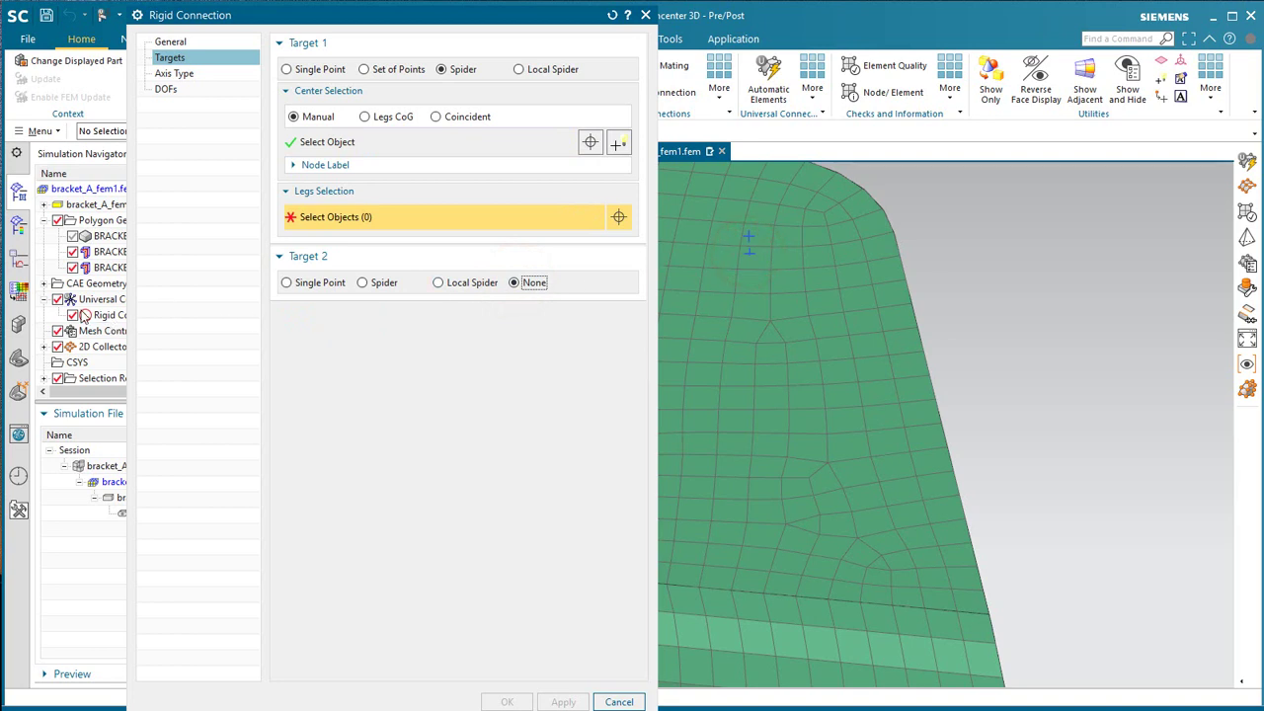
# Use SelectionRecipe from the Simulation Navigator as the spider legs and create the connection
pyautogui.scroll(-2, 67, 335)
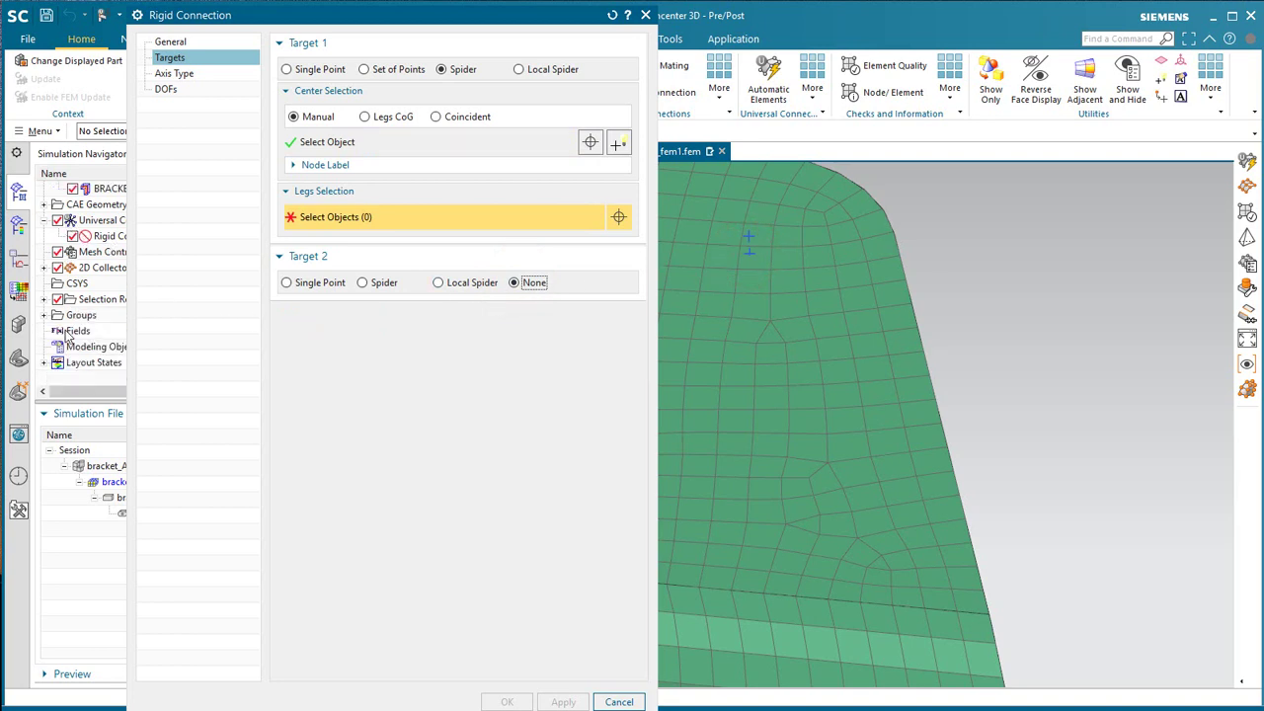
pyautogui.click(43, 299)
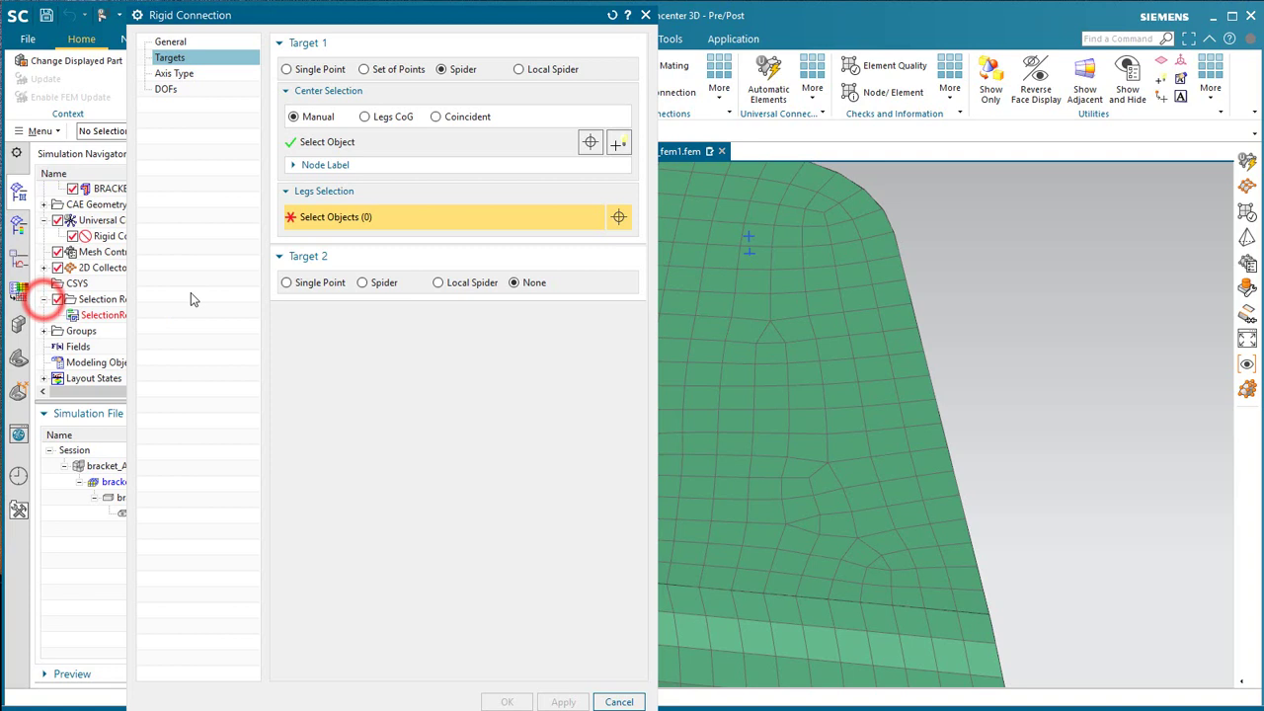
pyautogui.click(373, 18)
pyautogui.moveTo(378, 20); pyautogui.dragTo(426, 25)
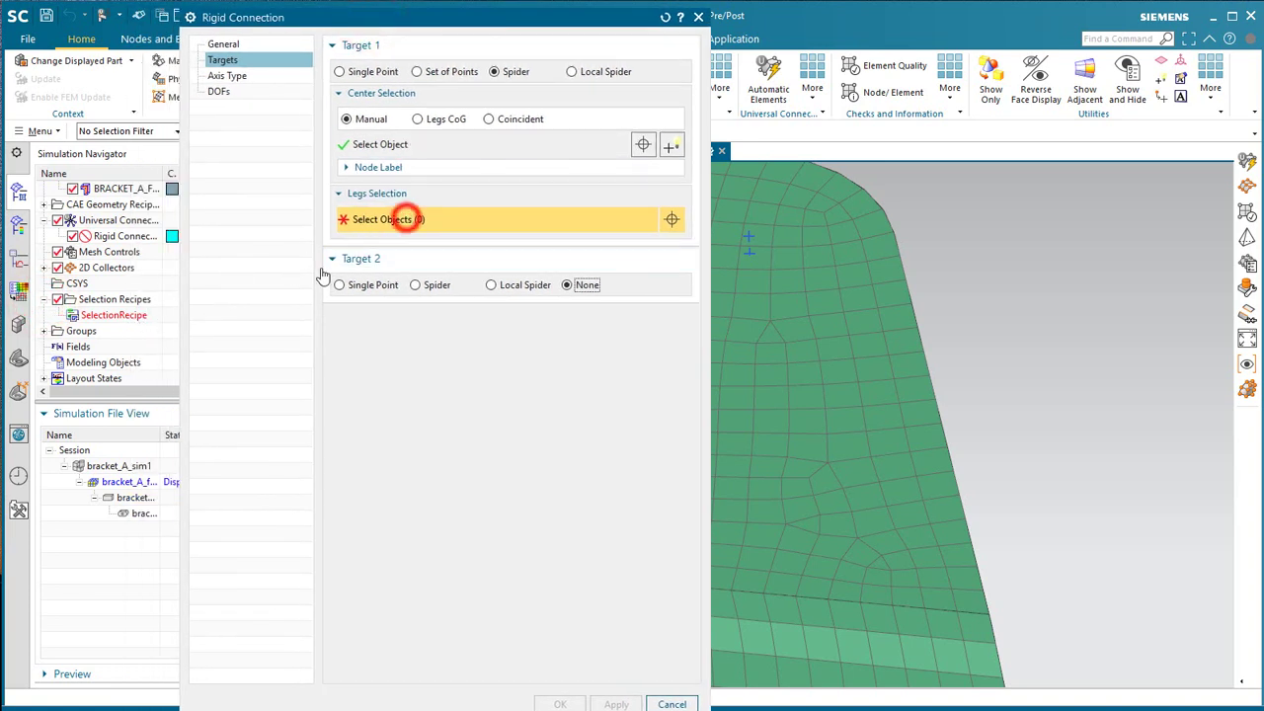
pyautogui.click(111, 314)
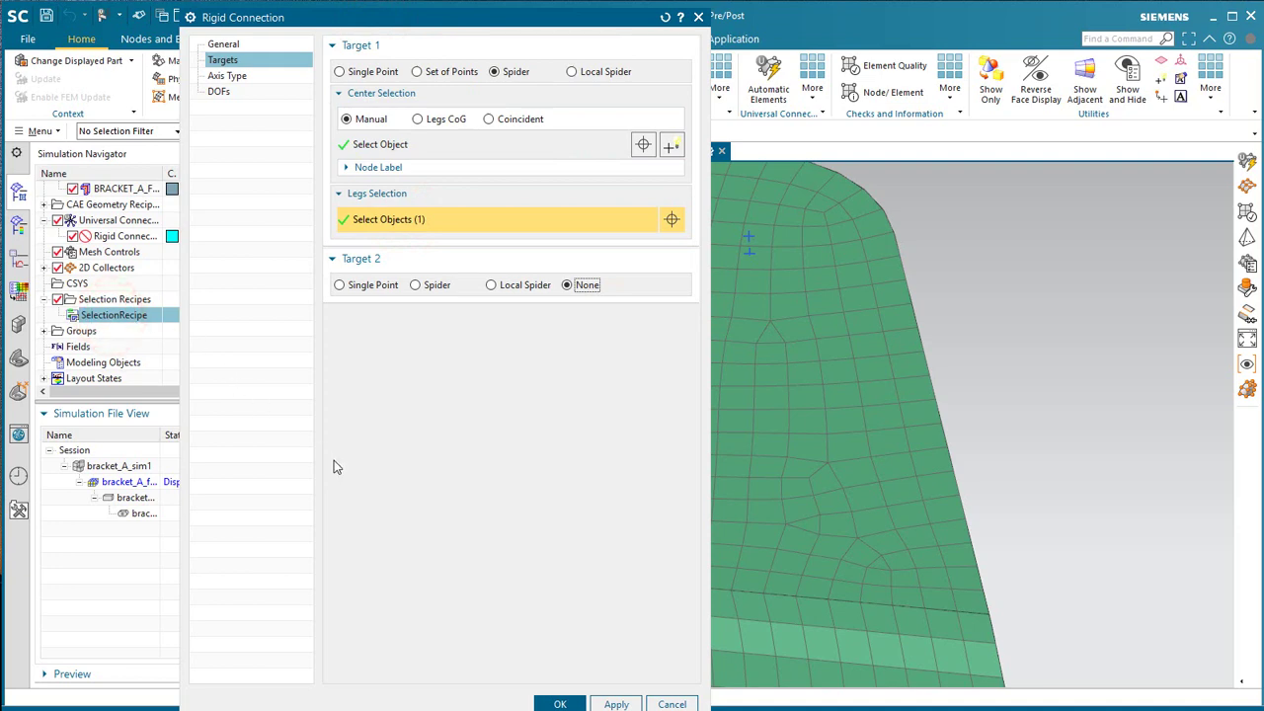
pyautogui.click(560, 704)
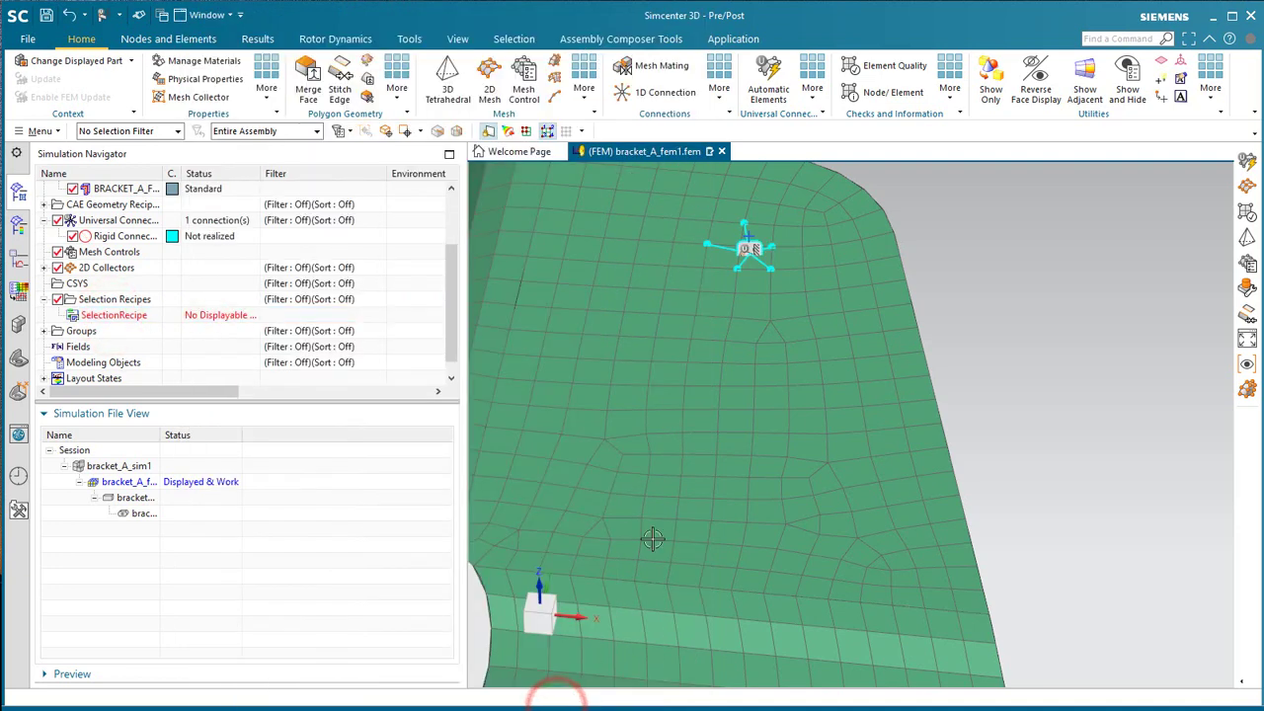
# Realize the rigid connection as RBE2 spider elements, then make bracket_A_sim1 the working part
pyautogui.moveTo(697, 421); pyautogui.dragTo(729, 429, button='middle')
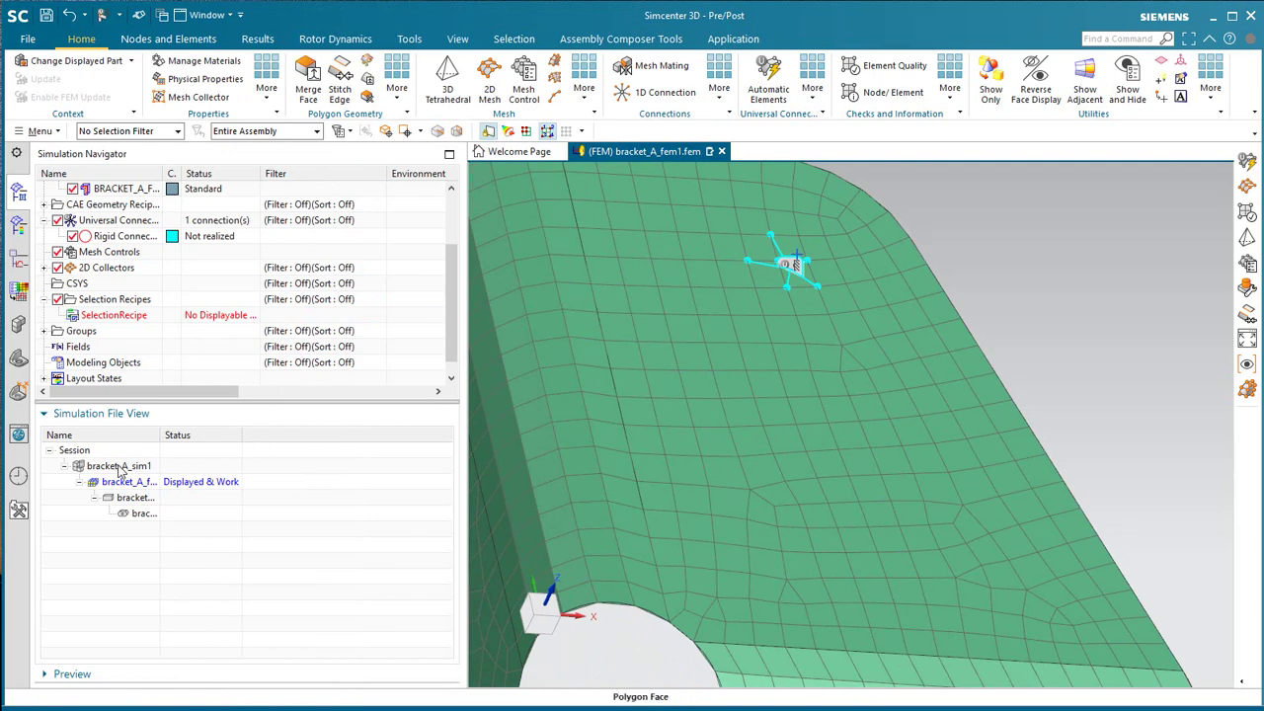
pyautogui.click(768, 91)
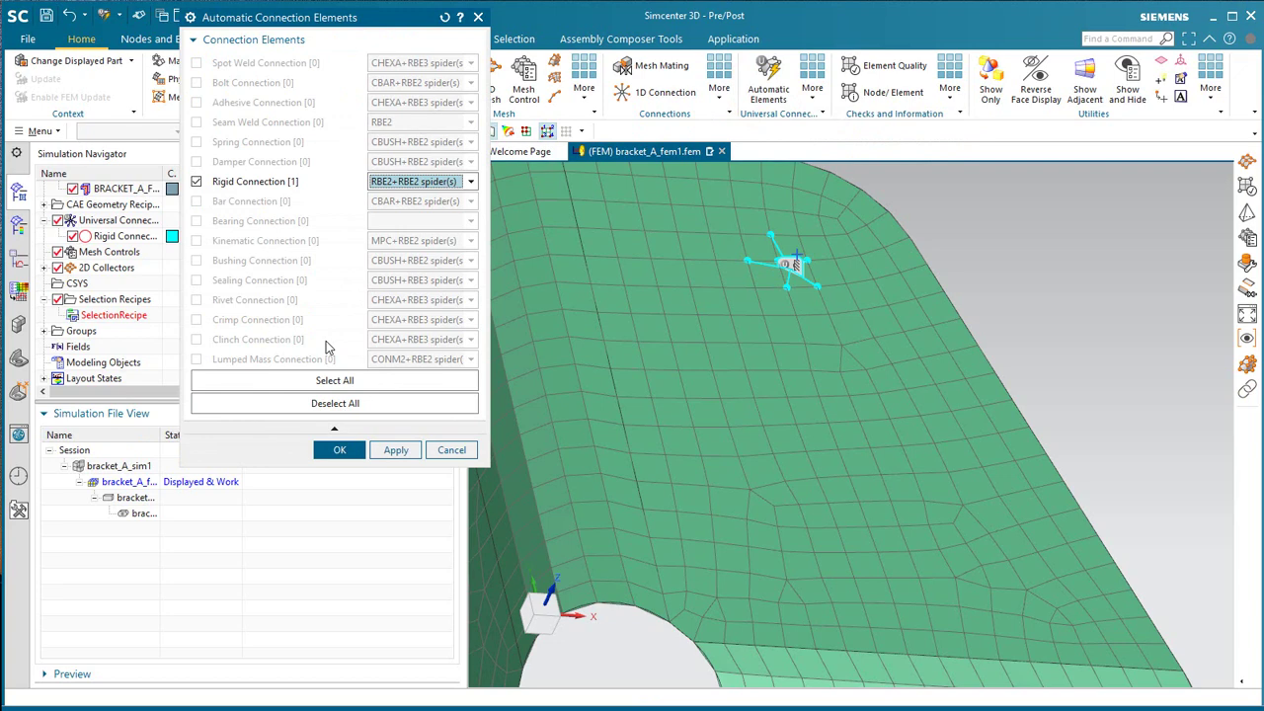
pyautogui.click(330, 450)
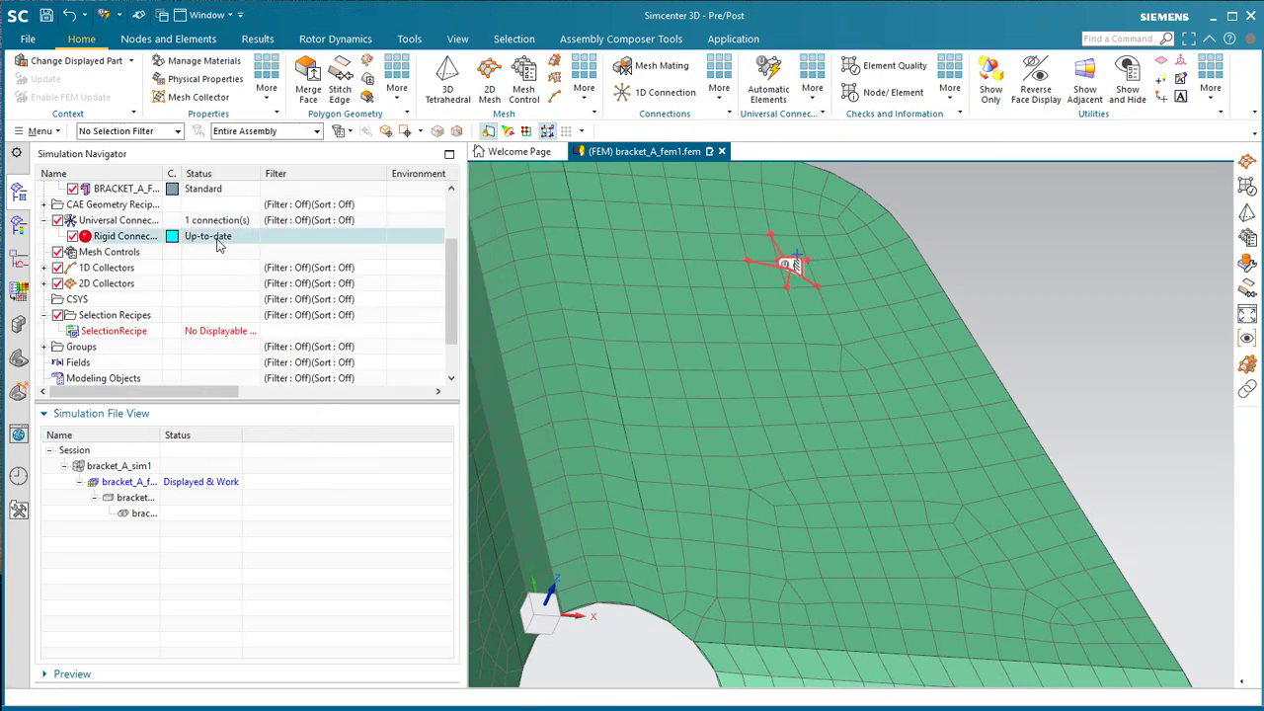
pyautogui.doubleClick(121, 466)
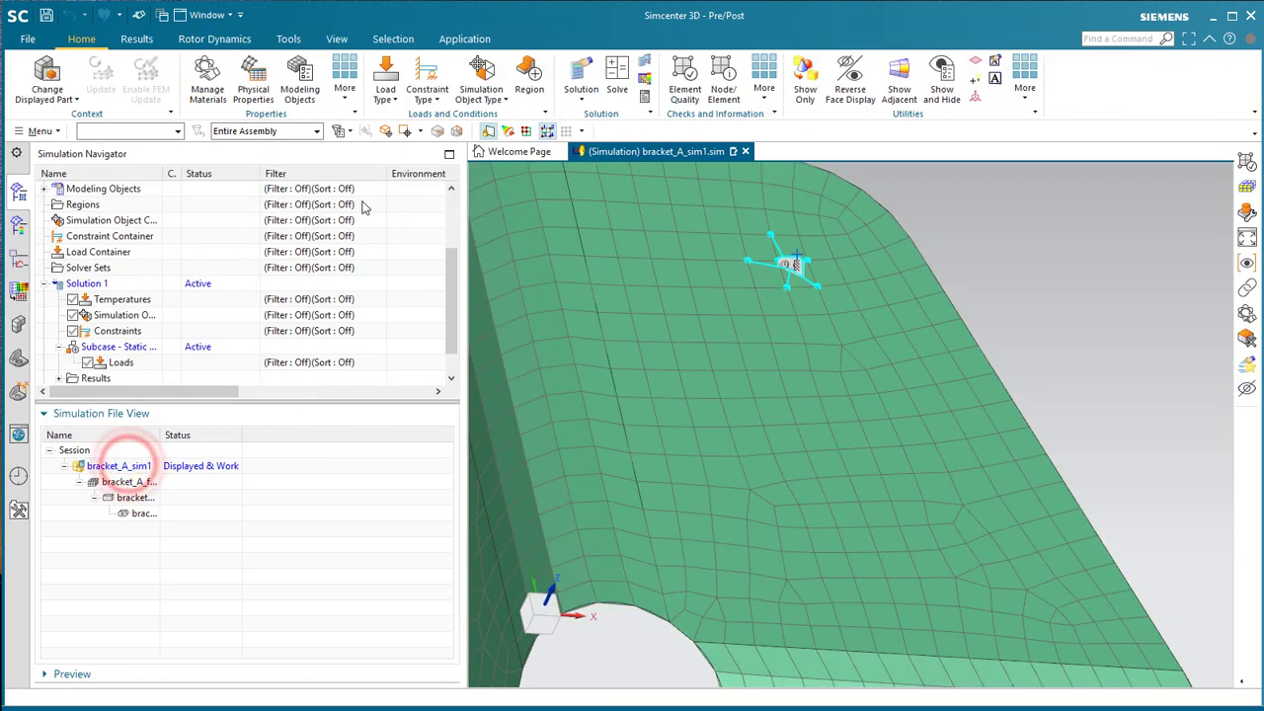
# Apply a 1 lbf force along ZC on the BRACKET_A_FEM1 point at the spider centre
pyautogui.click(386, 91)
pyautogui.click(413, 156)
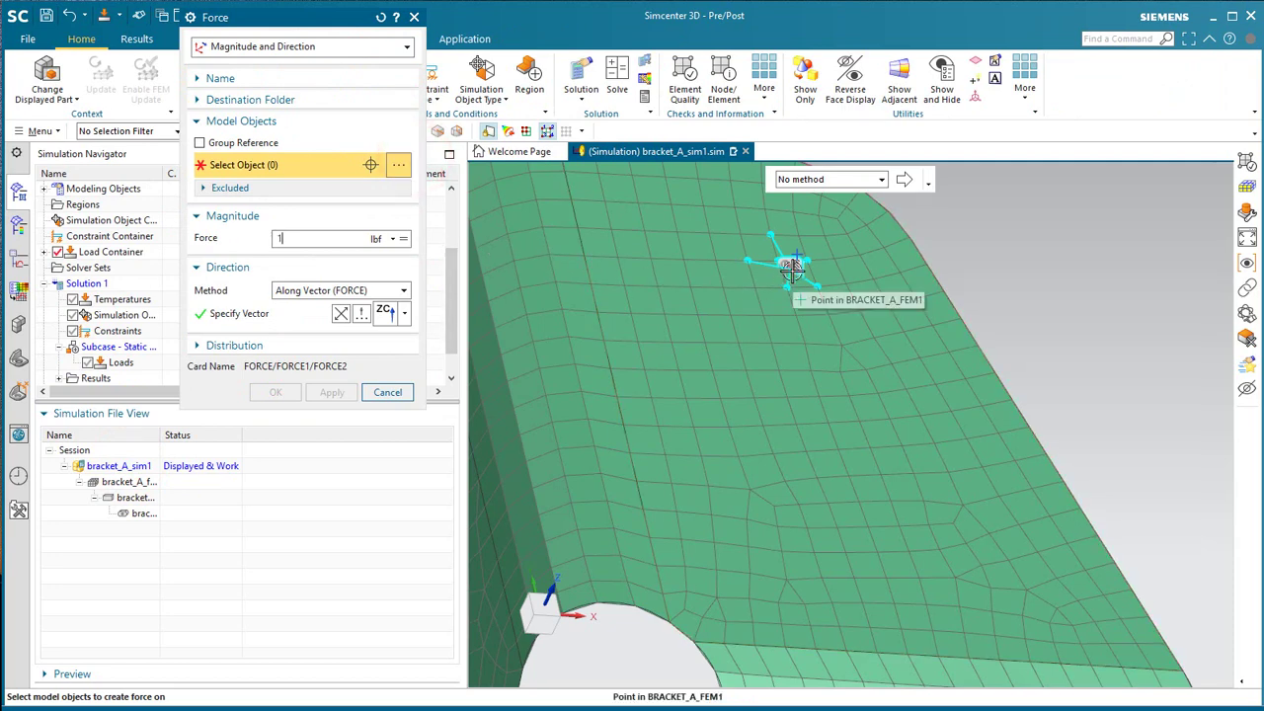
pyautogui.click(790, 266)
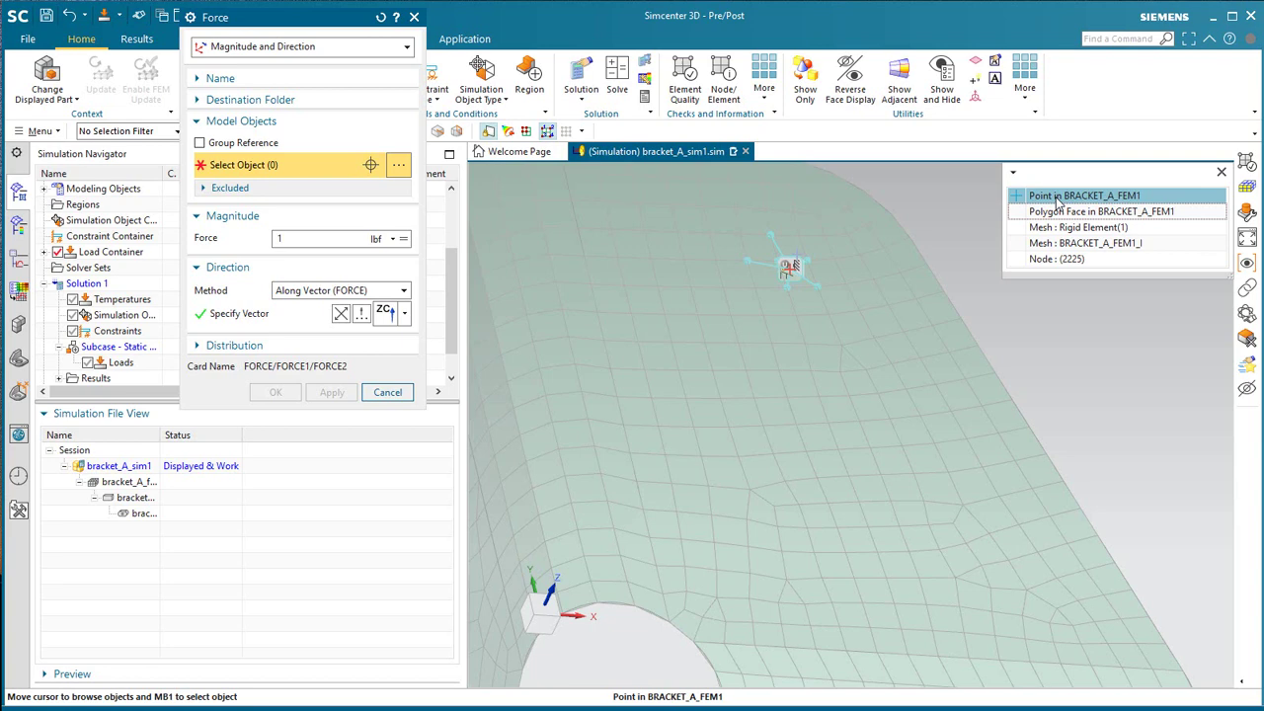
pyautogui.click(1062, 197)
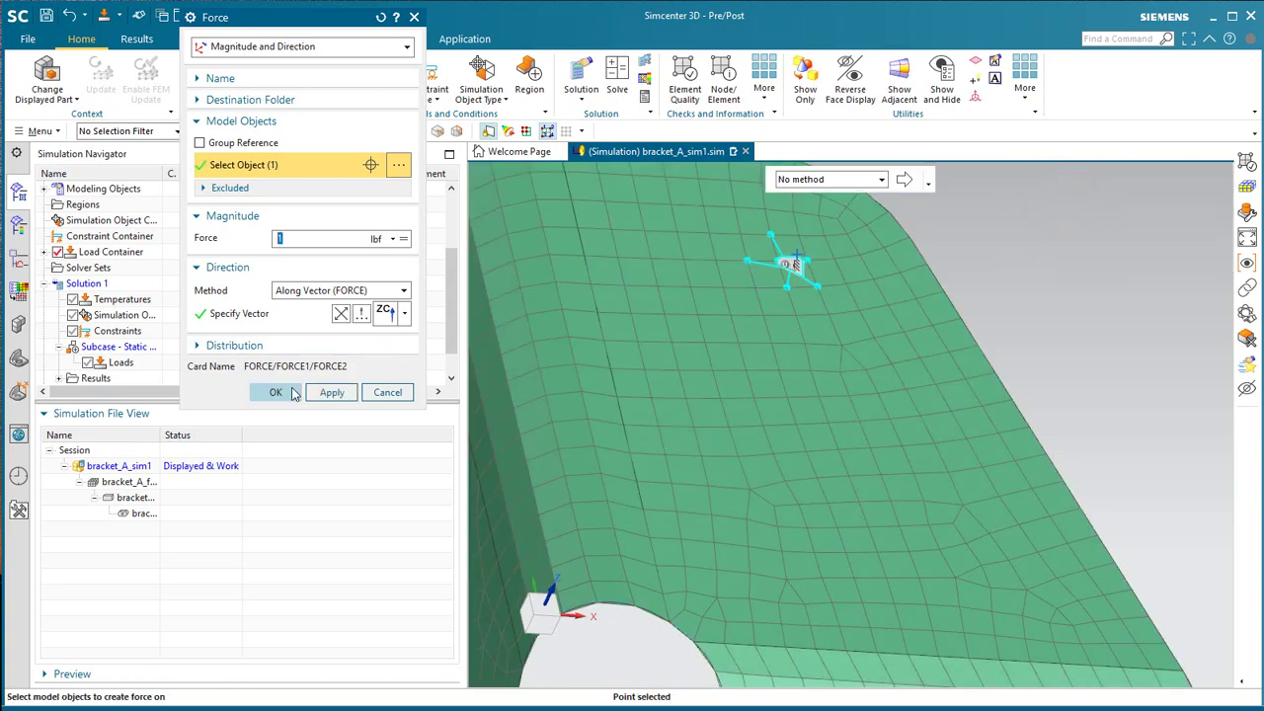
pyautogui.click(292, 394)
pyautogui.moveTo(717, 440)
pyautogui.mouseDown(button='middle')
pyautogui.moveTo(698, 412)
pyautogui.moveTo(725, 418)
pyautogui.moveTo(725, 437)
pyautogui.mouseUp(button='middle')
# Open bracket_A.prt and use Move Face to shift the top-tab hole by 0.25 in
pyautogui.scroll(-5, 717, 327)
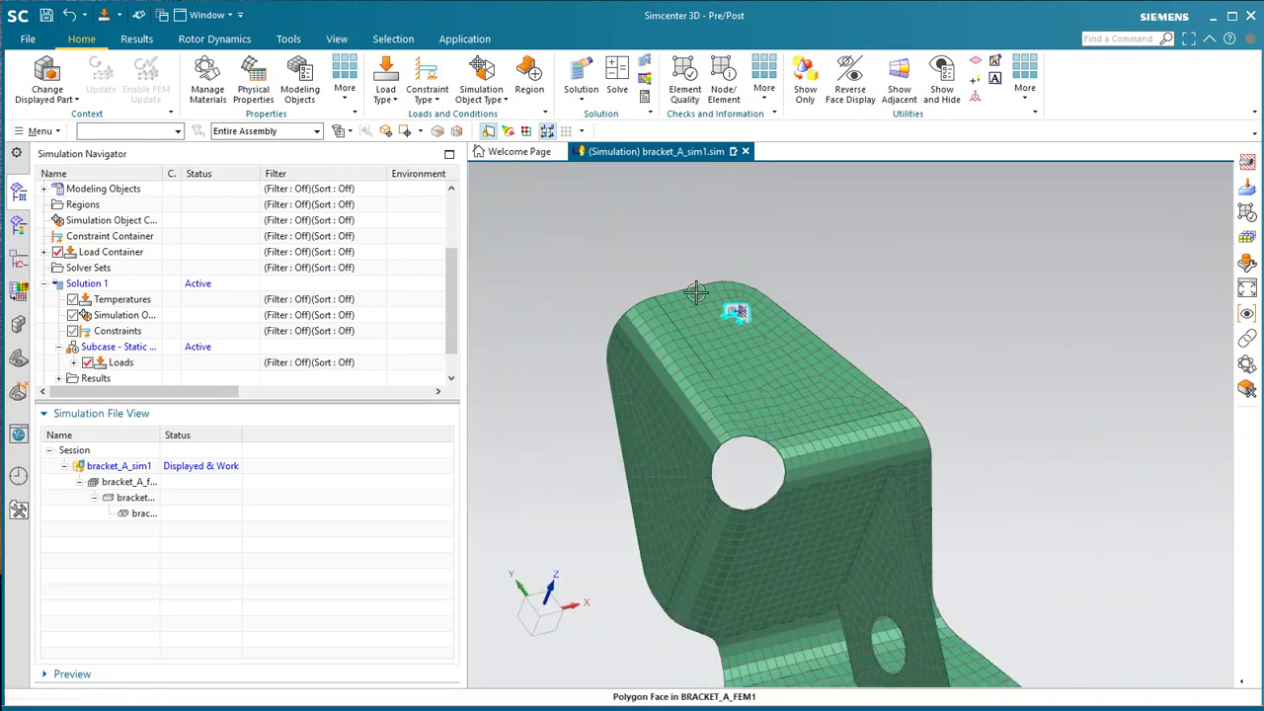
pyautogui.scroll(-2, 678, 235)
pyautogui.scroll(-2, 679, 236)
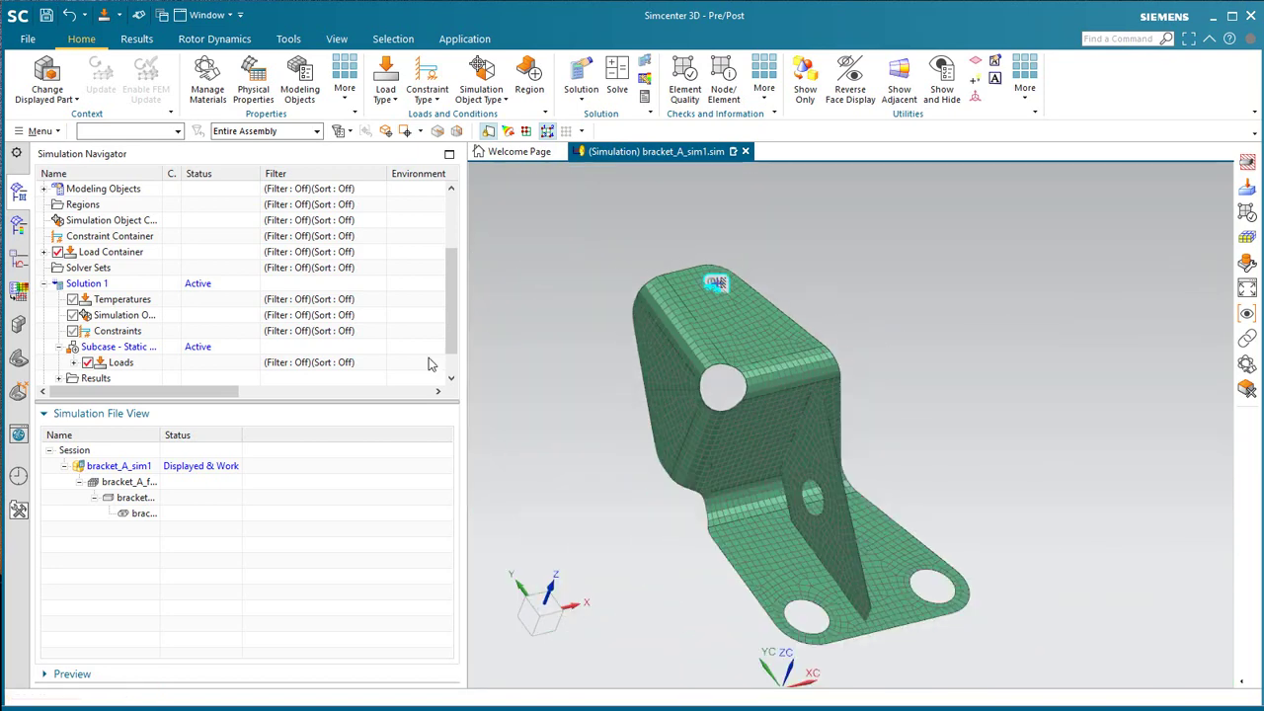
pyautogui.doubleClick(129, 513)
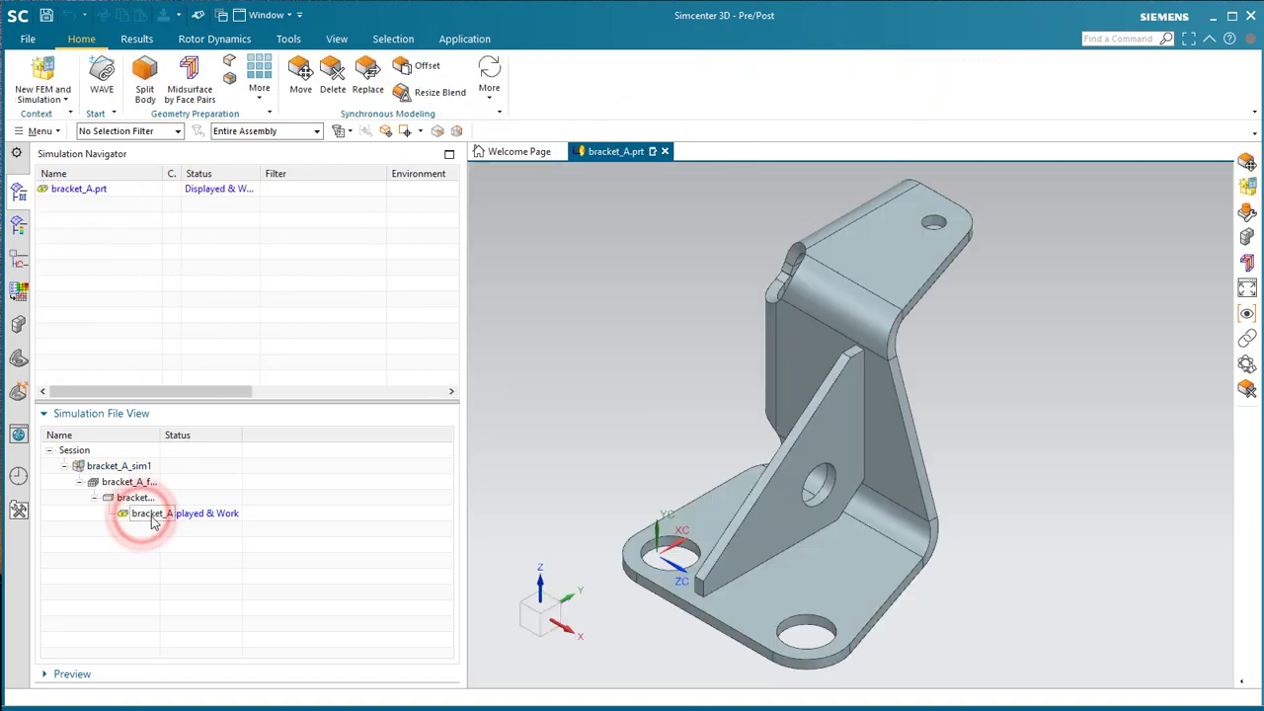
pyautogui.click(300, 69)
pyautogui.click(923, 224)
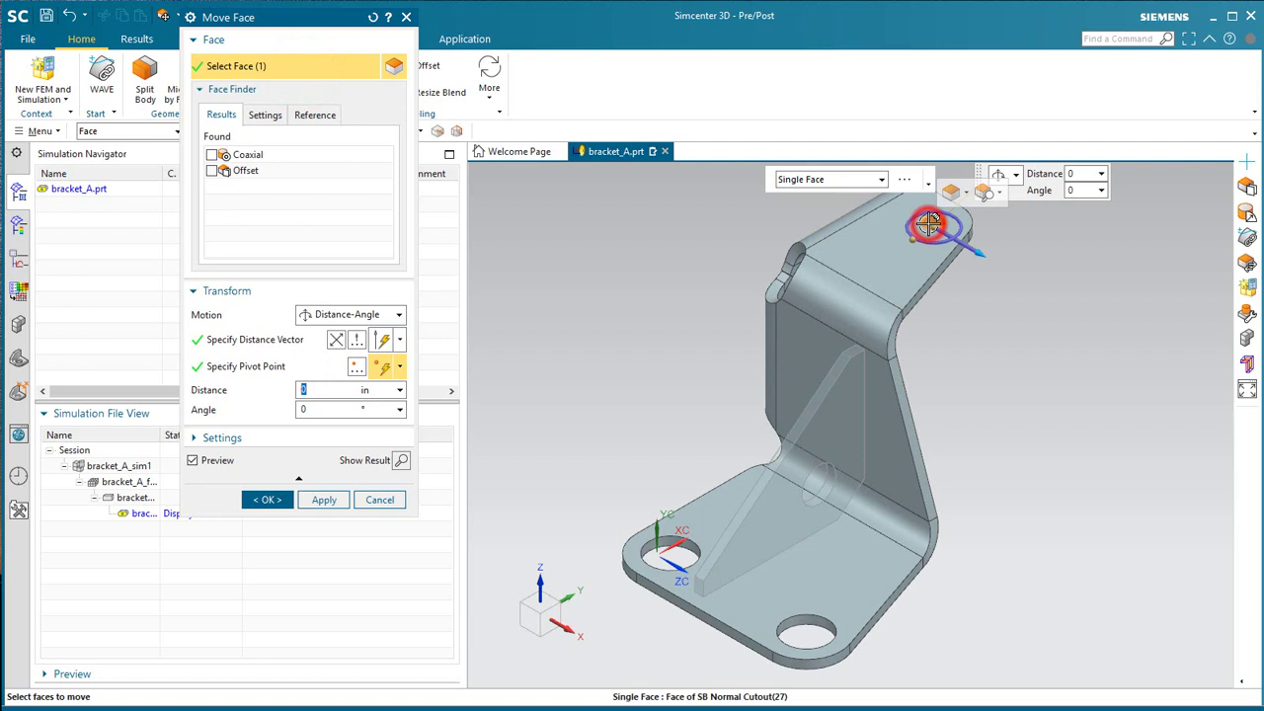
pyautogui.moveTo(977, 255); pyautogui.dragTo(971, 260)
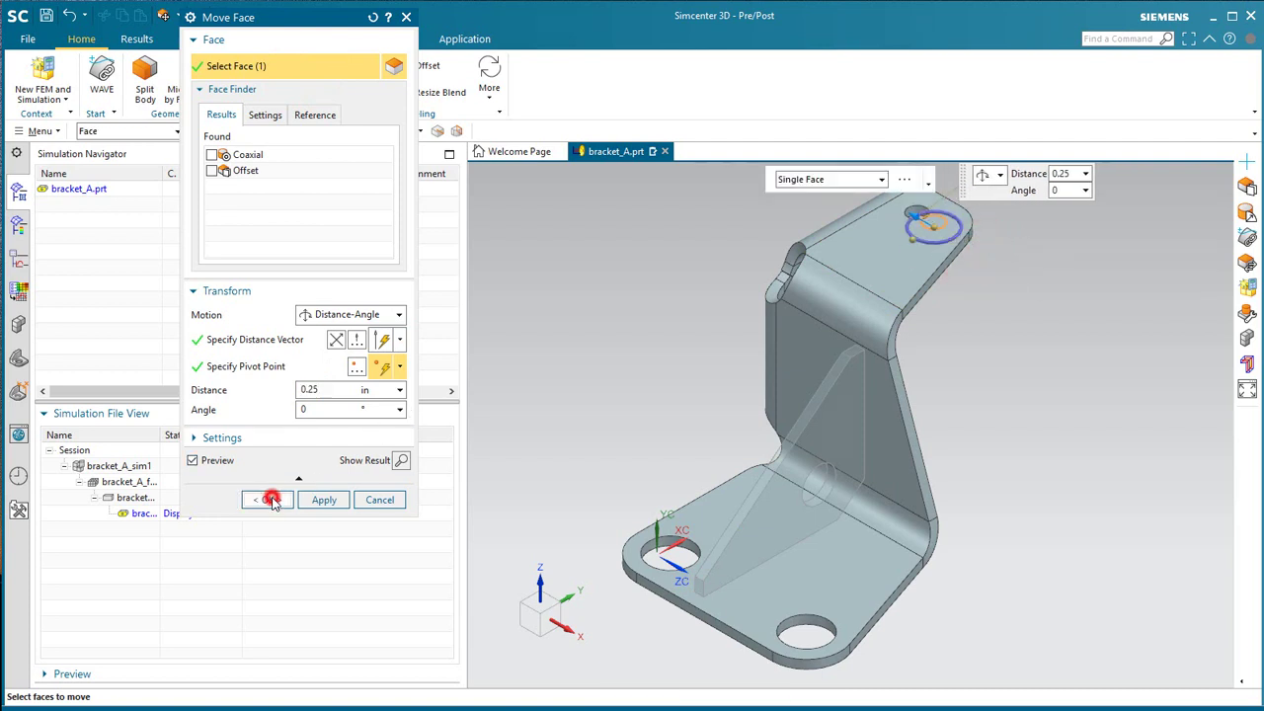
pyautogui.click(272, 500)
# Check the moved hole in the idealized part, then open bracket_A_fem1 to view its update log
pyautogui.doubleClick(145, 497)
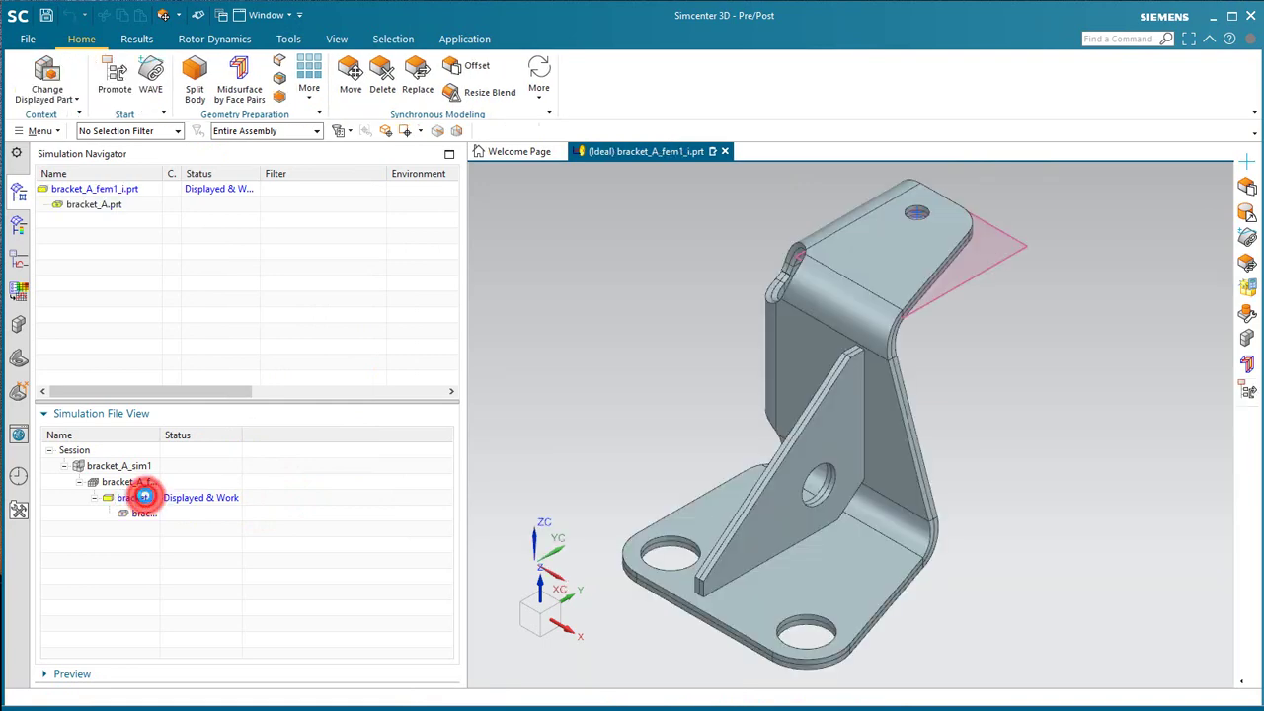
pyautogui.scroll(-6, 929, 219)
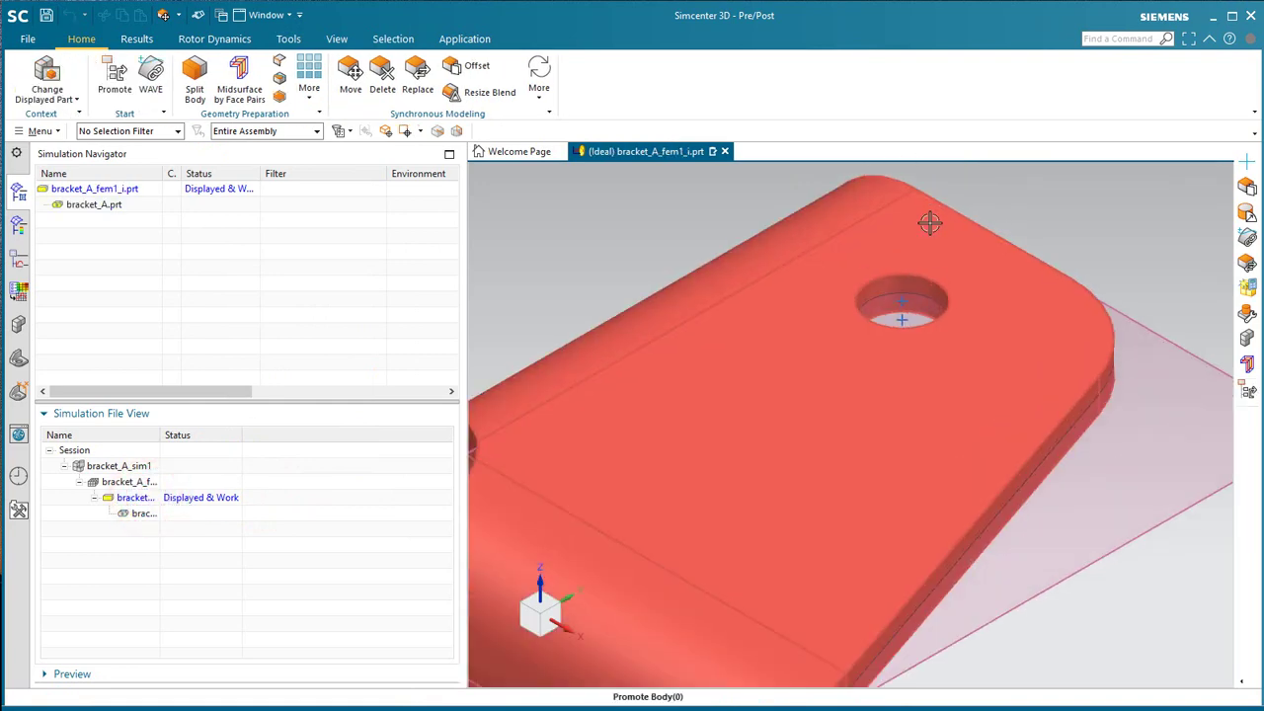
pyautogui.moveTo(926, 231); pyautogui.dragTo(889, 259, button='middle')
pyautogui.click(131, 482)
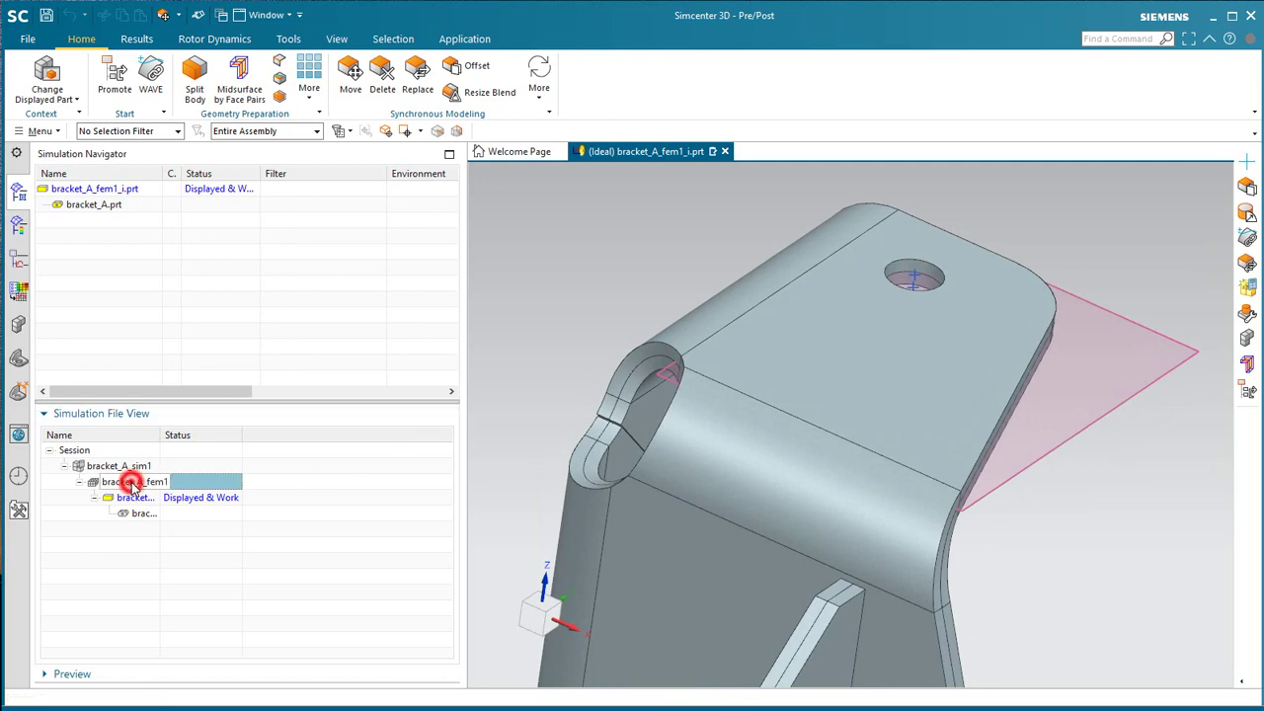
pyautogui.doubleClick(132, 482)
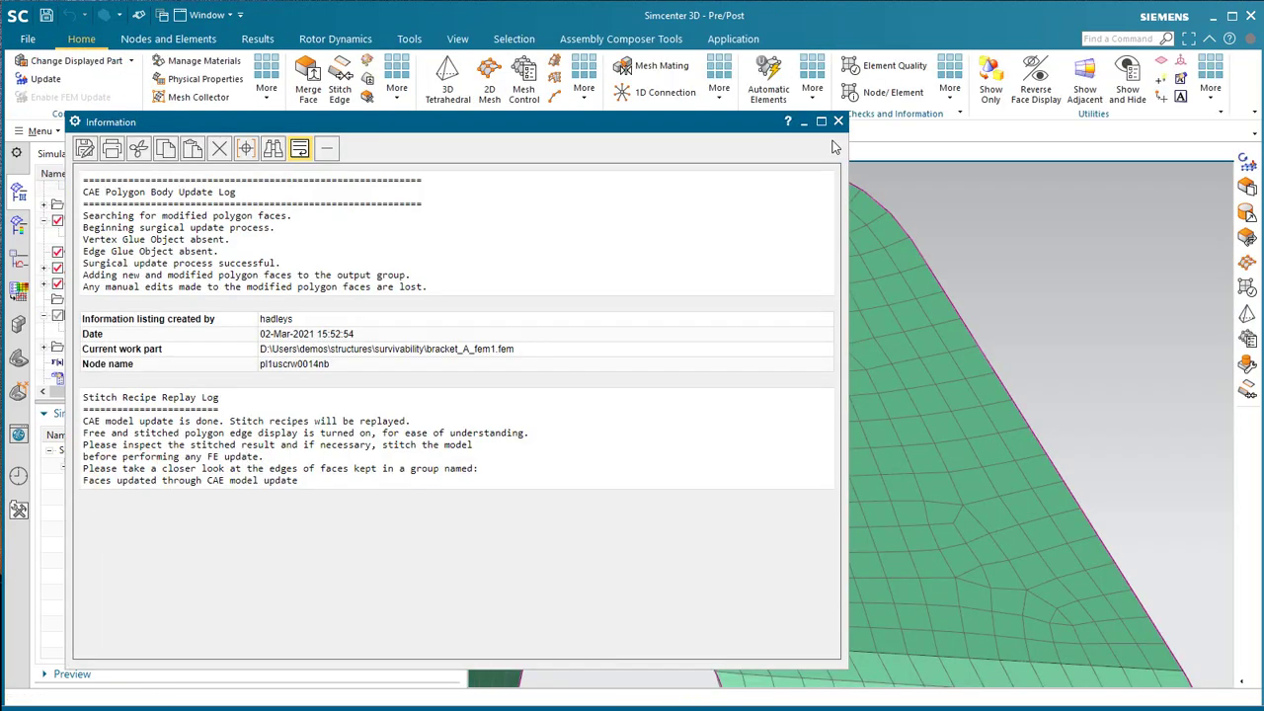
# Close the update log, update the FEM to regenerate the spider, and return to bracket_A_sim1
pyautogui.click(838, 122)
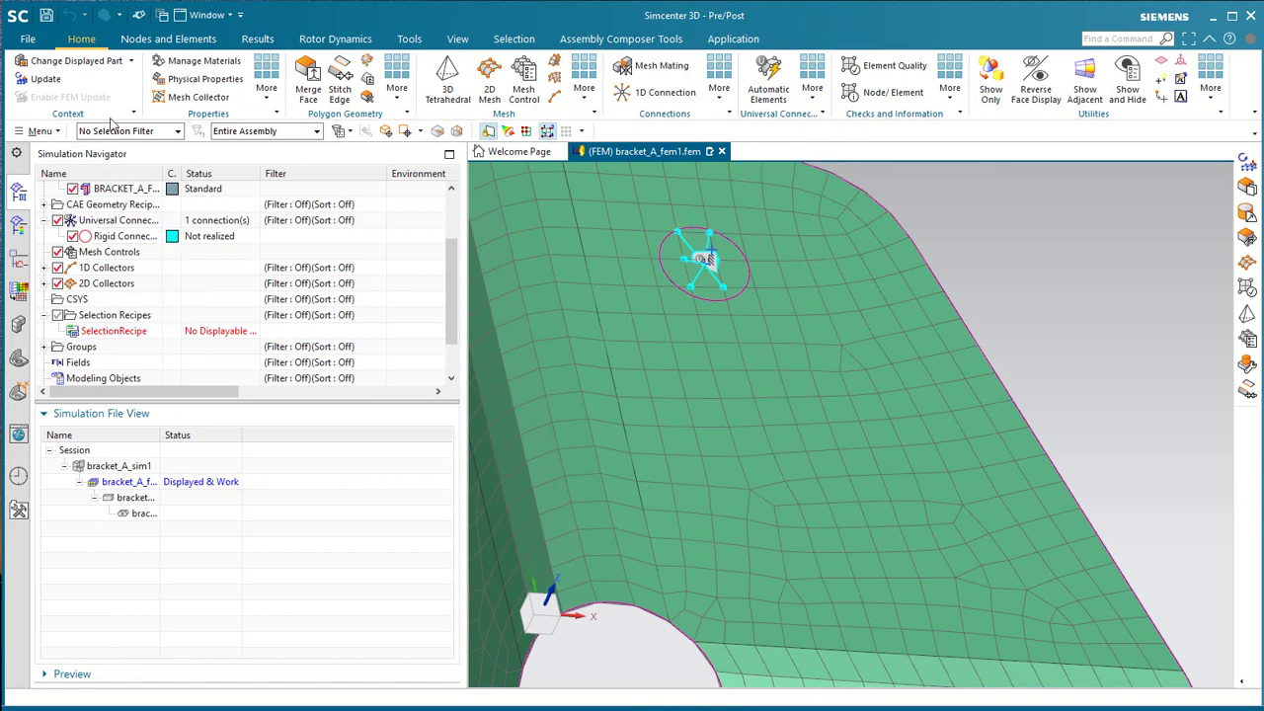
pyautogui.click(47, 80)
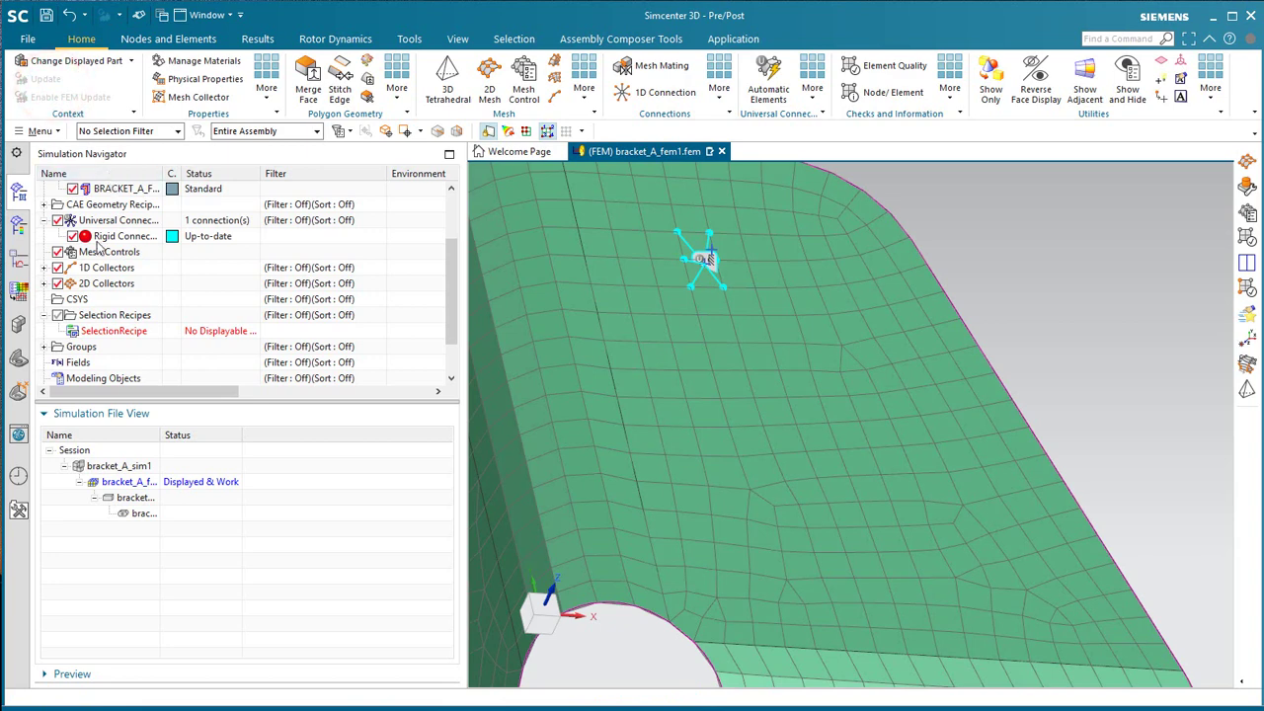
pyautogui.doubleClick(138, 466)
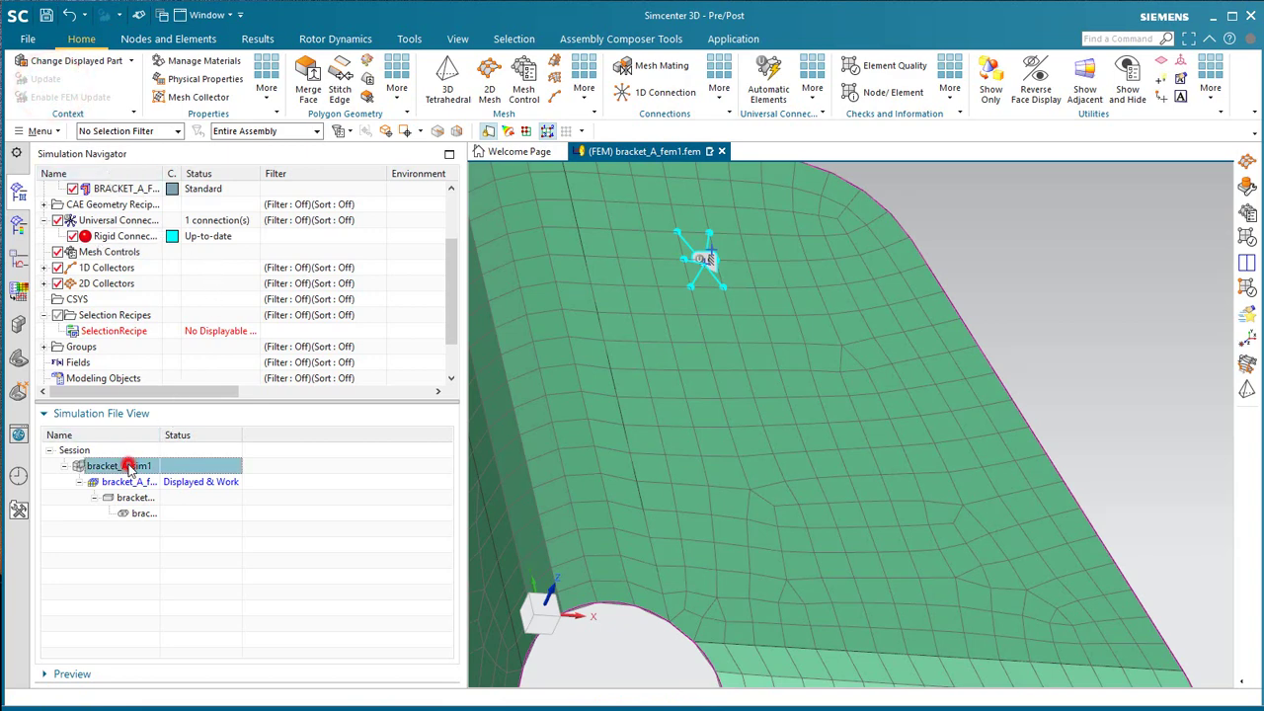
pyautogui.moveTo(618, 339); pyautogui.dragTo(767, 310, button='middle')
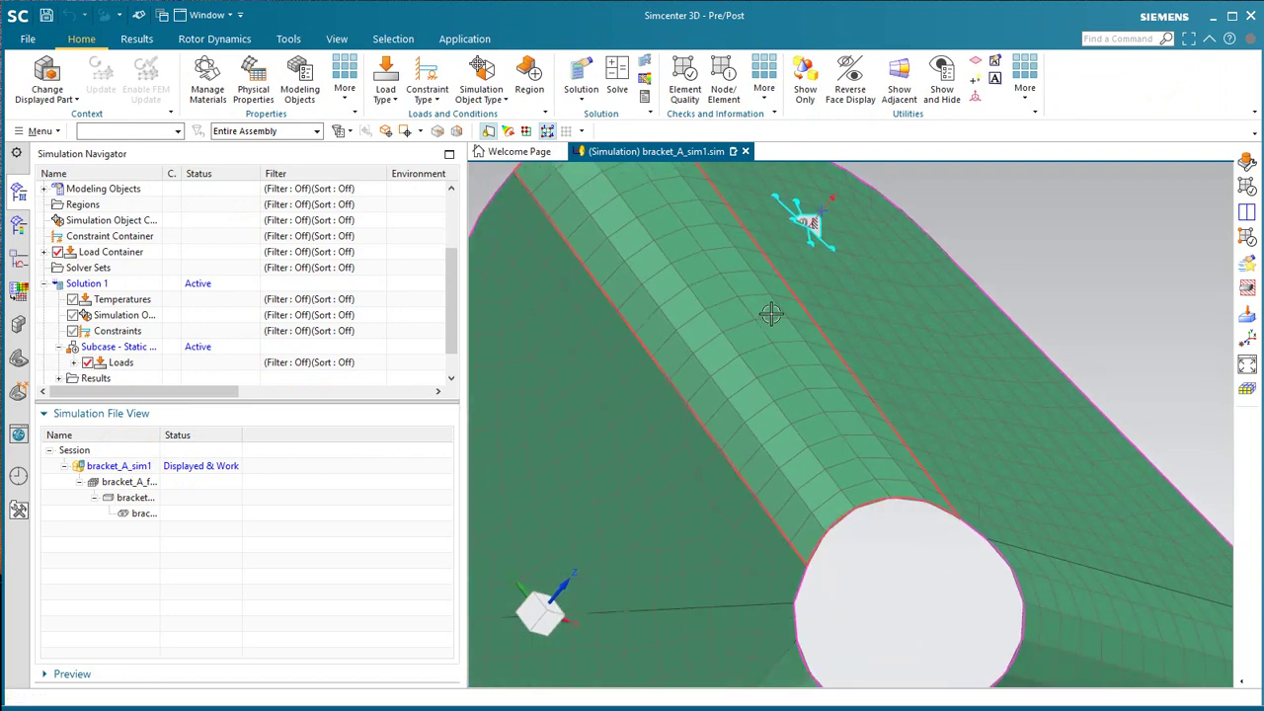
# Expand the subcase Loads and select Force(1) to confirm it remains on the spider centre
pyautogui.click(73, 363)
pyautogui.click(141, 362)
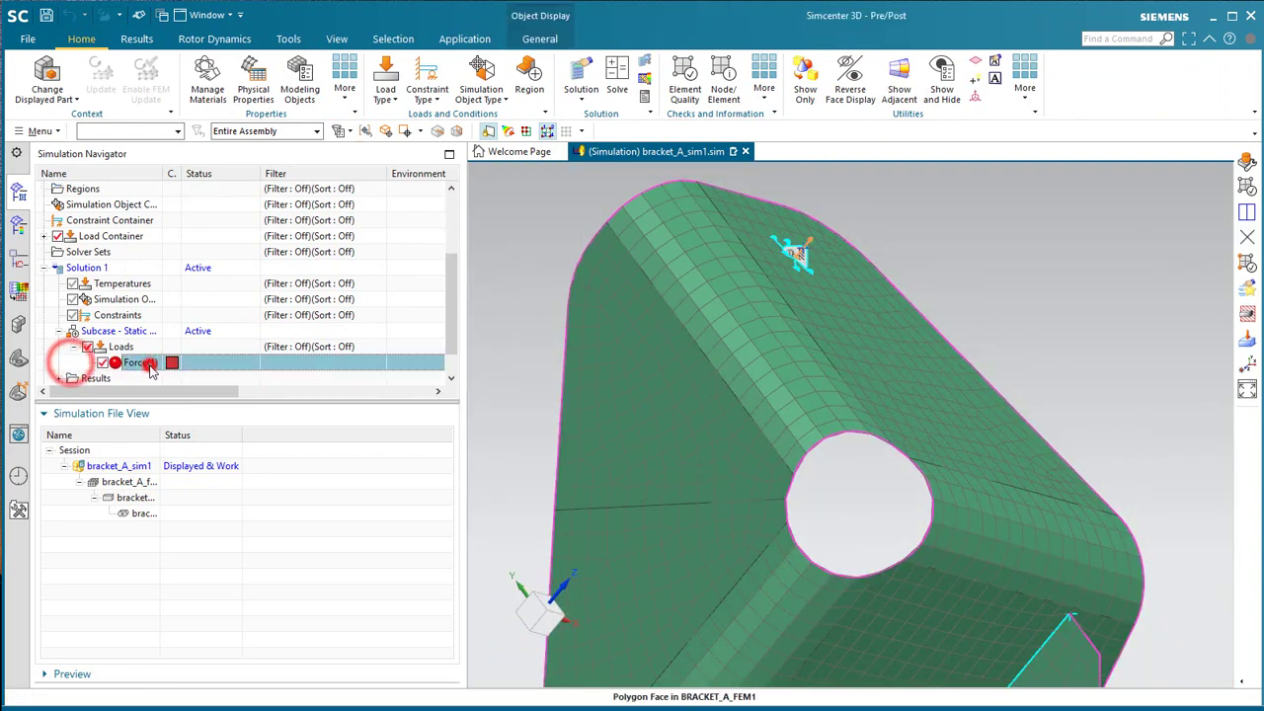